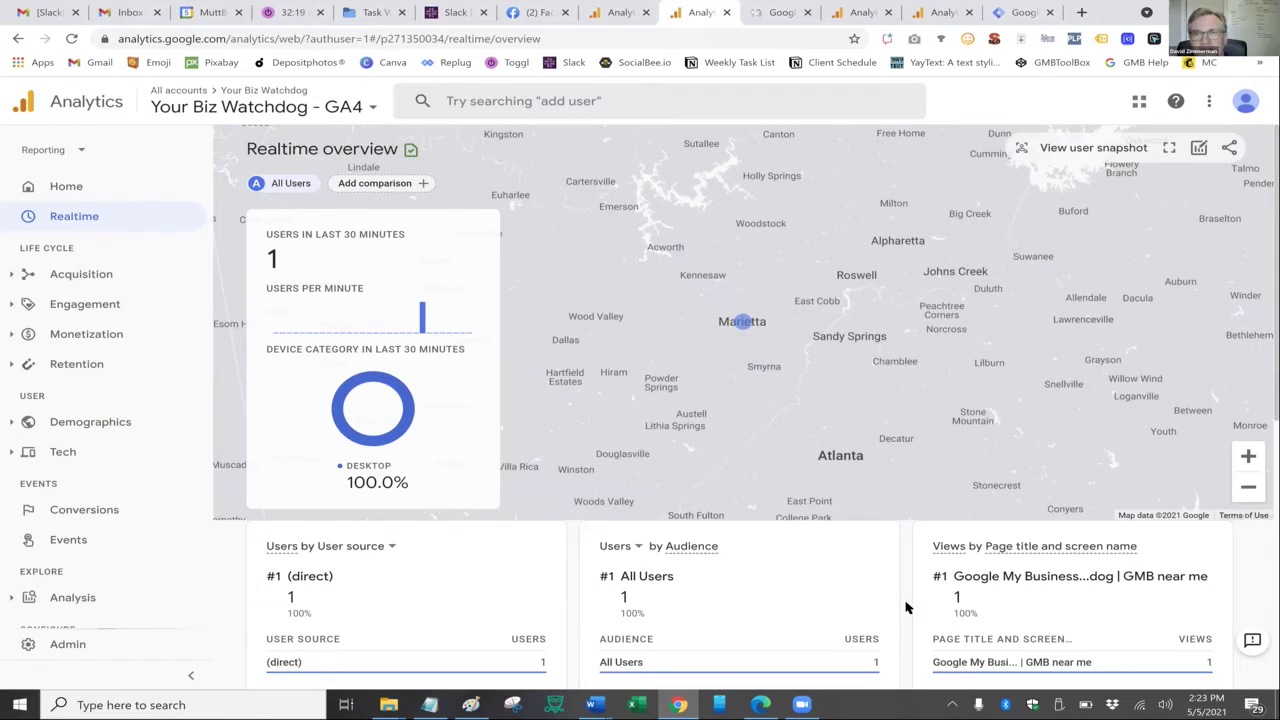
- Switch to Tag Manager and open the Google Analytics Universal Analytics tag to examine its configuration and trigger
left_click(1024, 12)
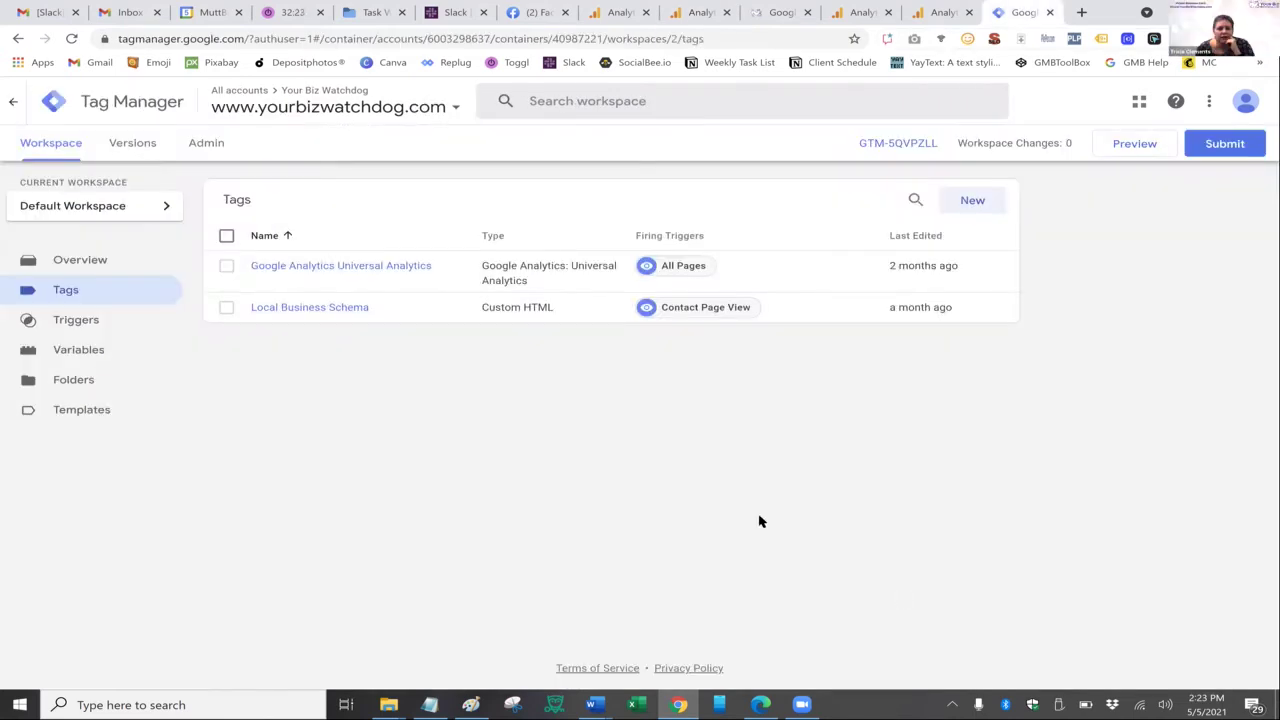
left_click(368, 277)
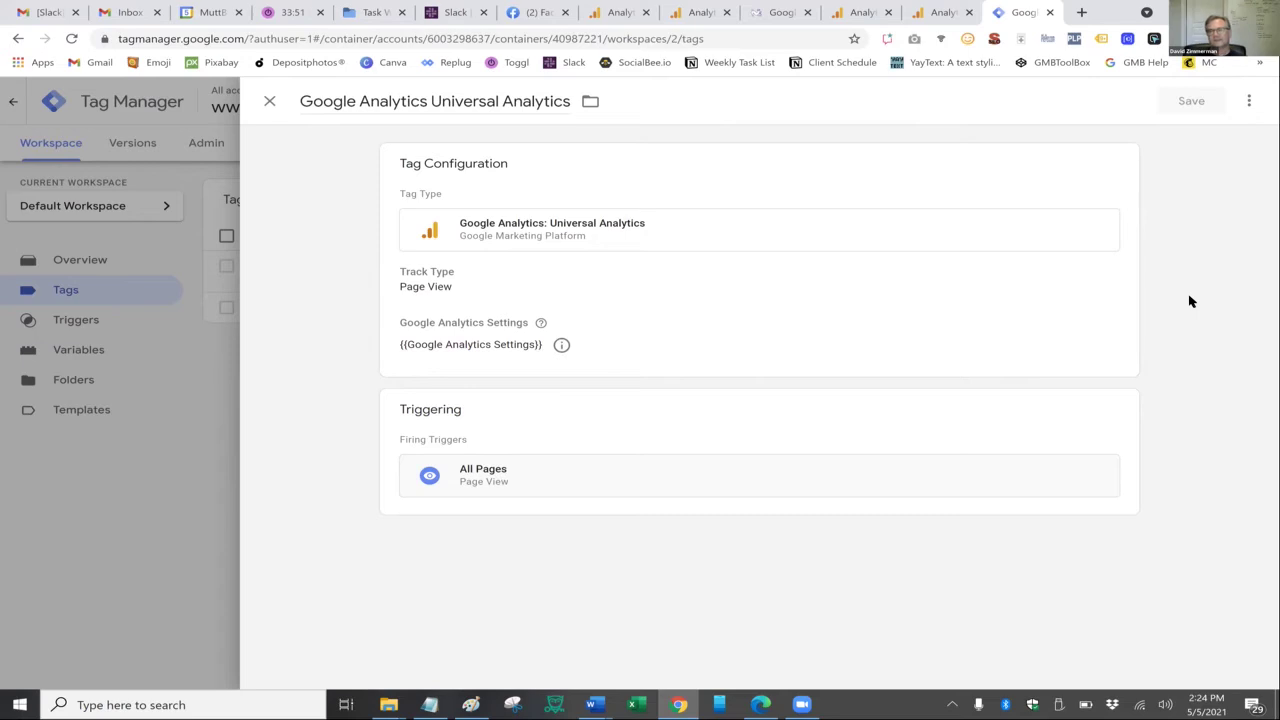
- Return to Google Analytics and open YBW Master View in the Your Biz Watchdog Universal Analytics property
left_click(625, 25)
left_click(700, 12)
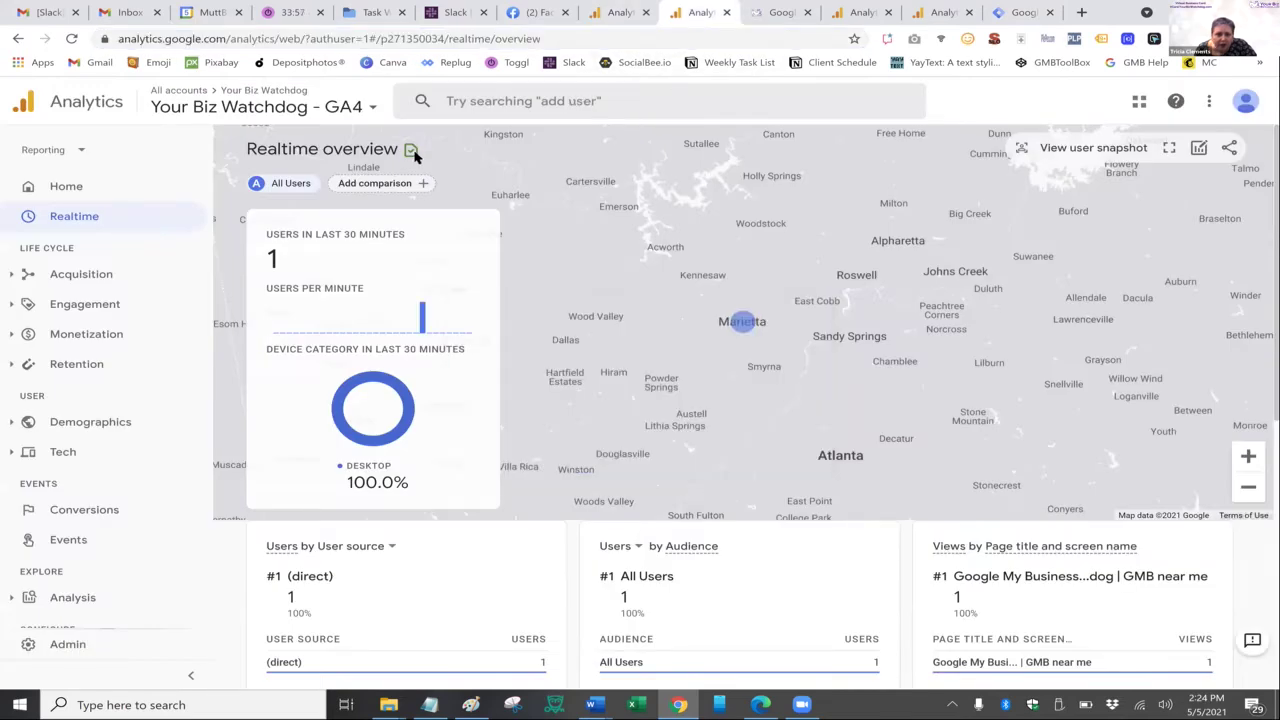
left_click(361, 113)
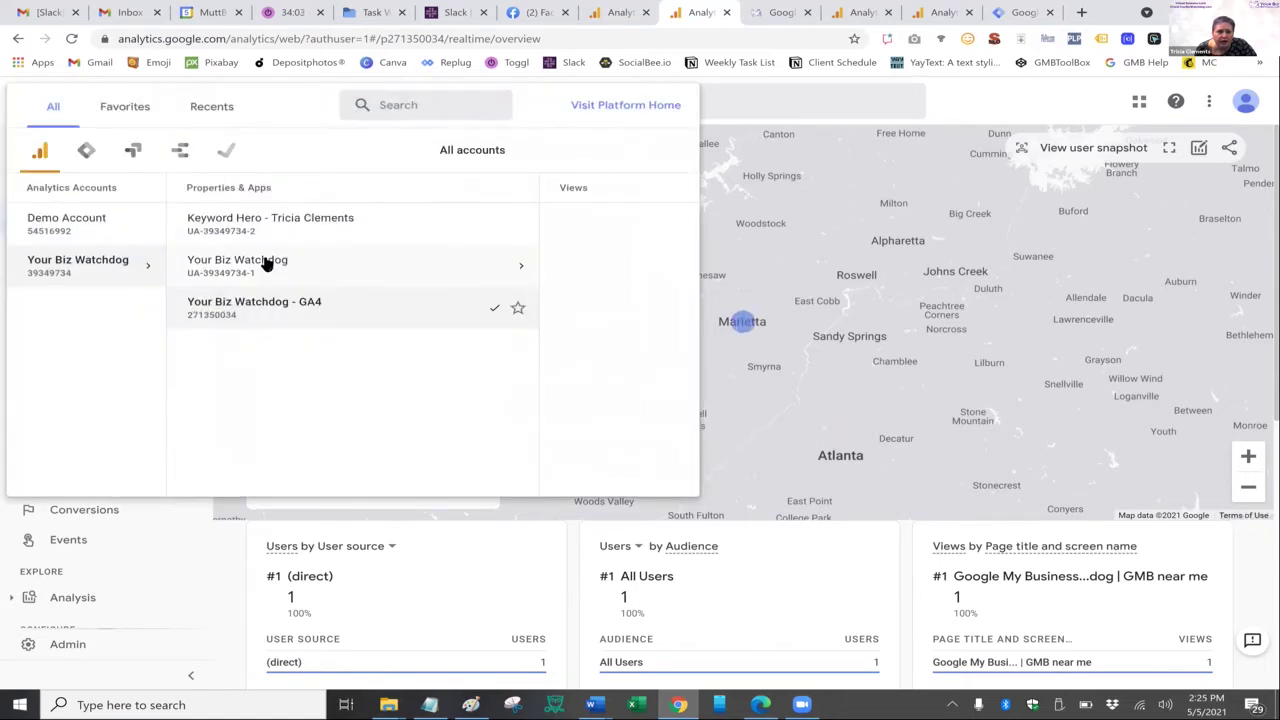
left_click(475, 273)
mouse_move(500, 270)
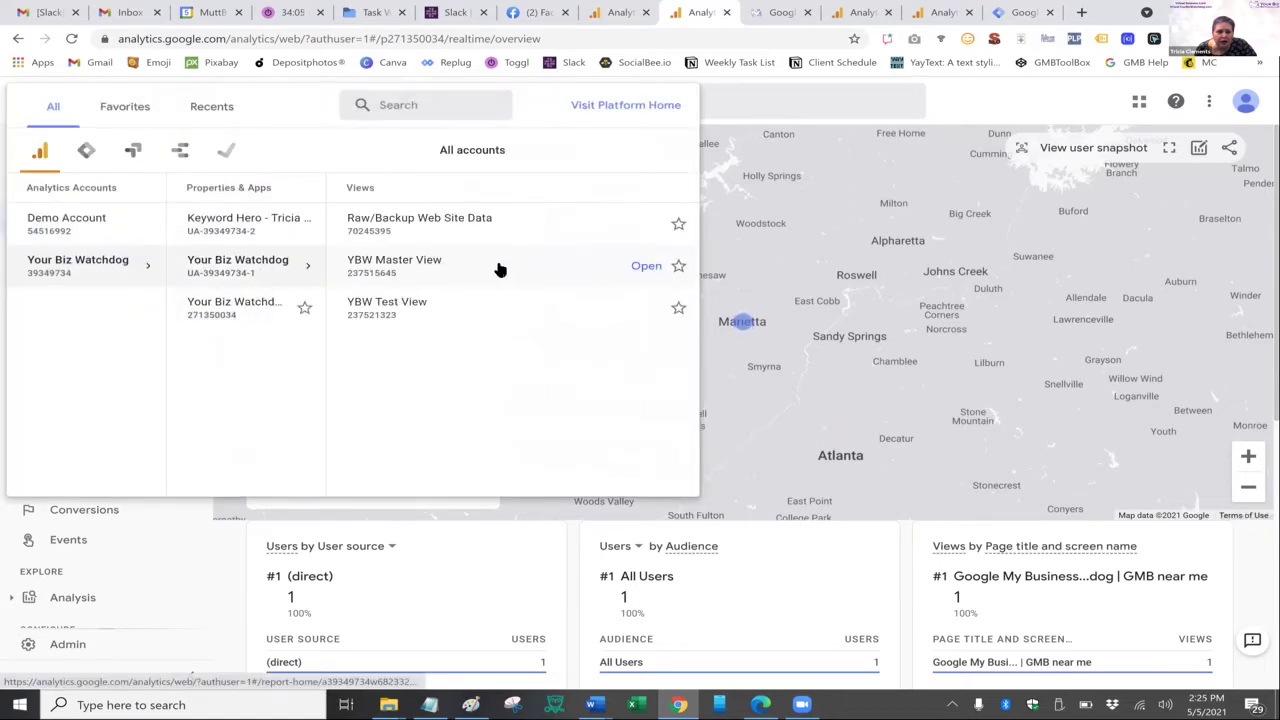
left_click(500, 266)
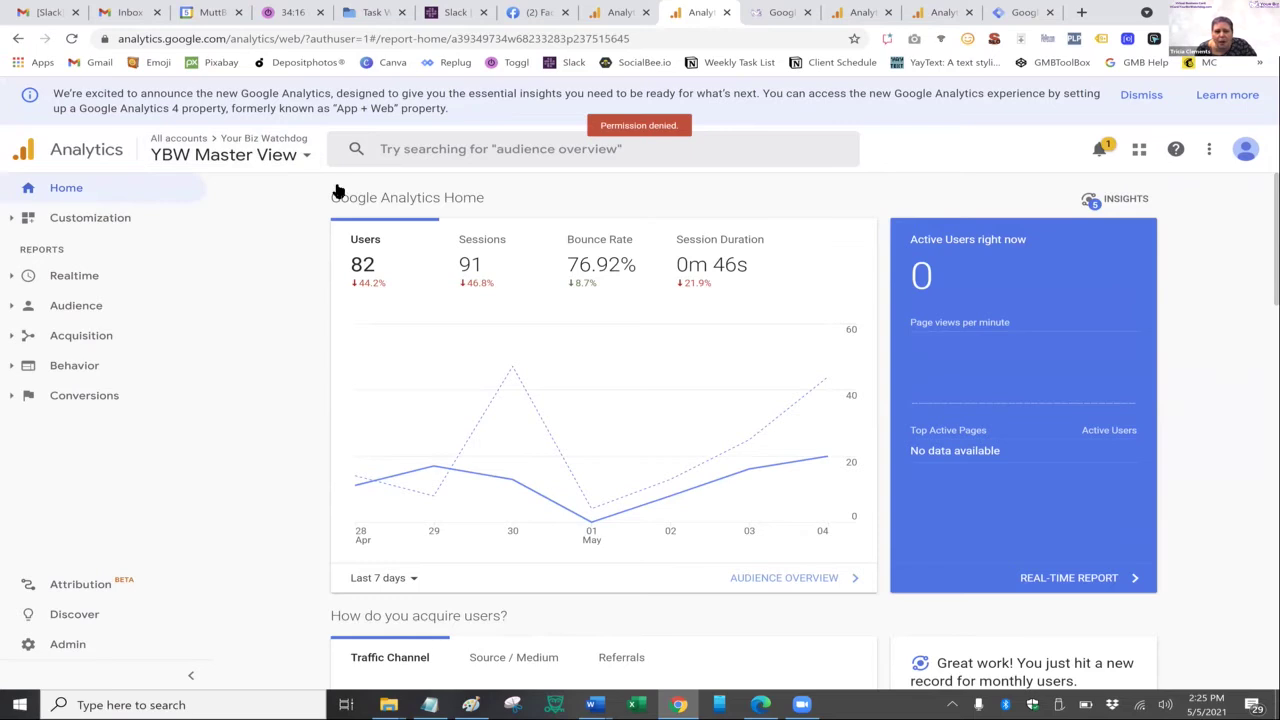
- Compare the Universal Analytics and GA4 properties listed for the Your Biz Watchdog account, staying on YBW Master View
left_click(300, 158)
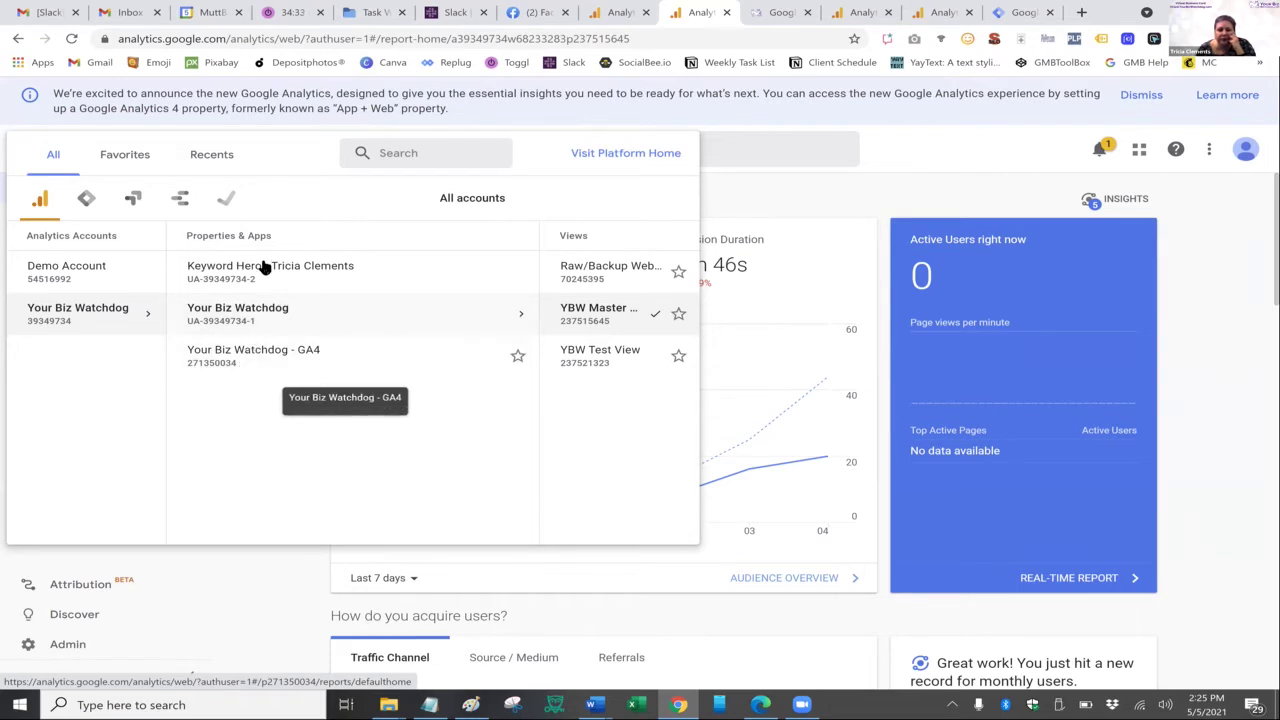
left_click(902, 154)
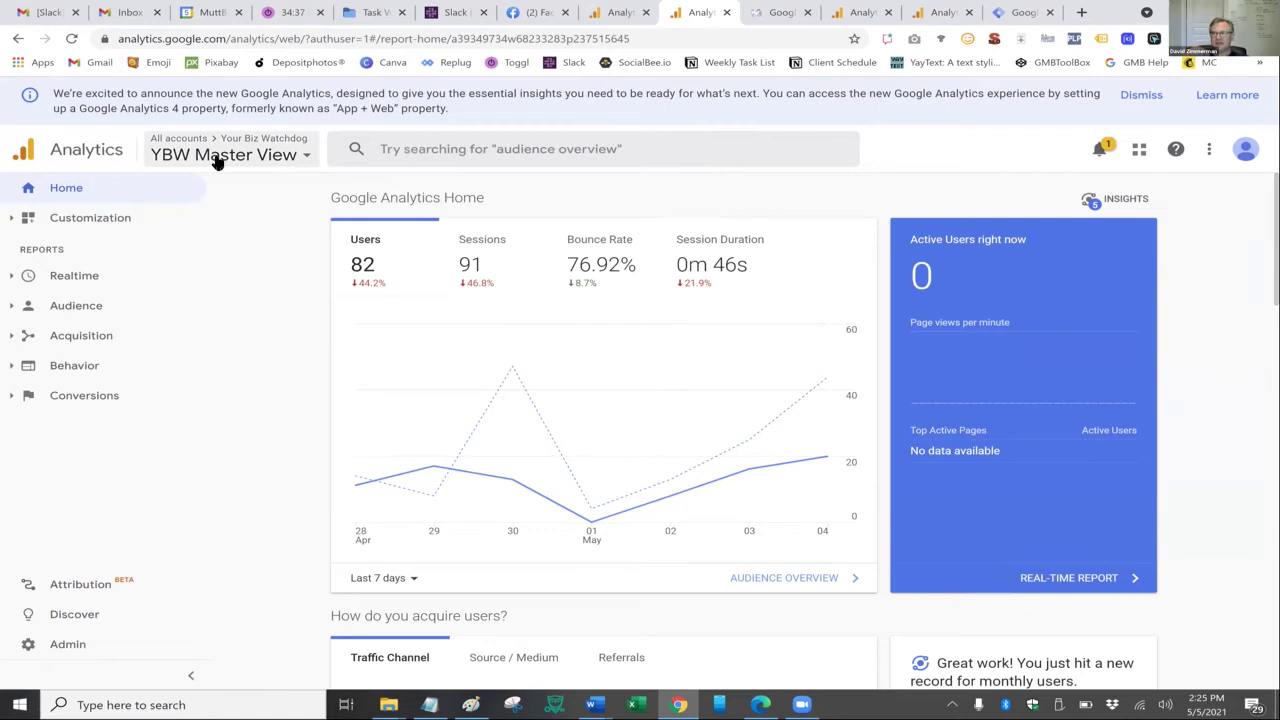
left_click(290, 160)
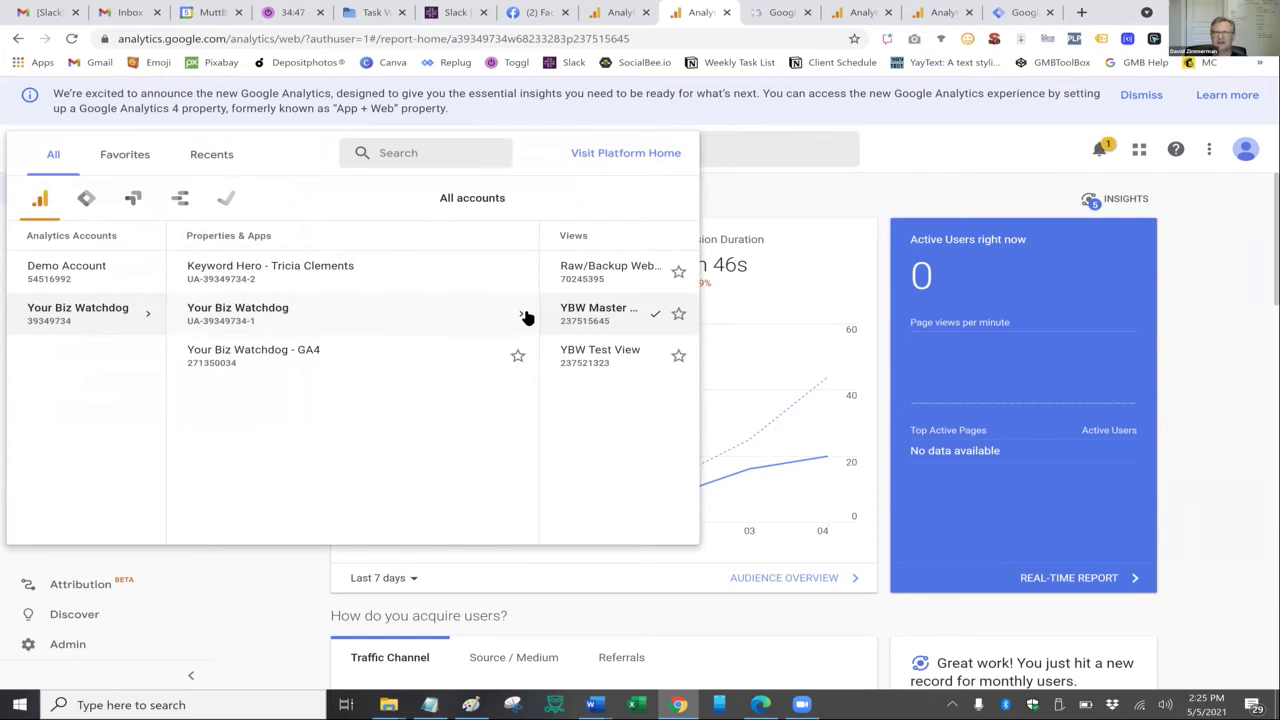
left_click(546, 316)
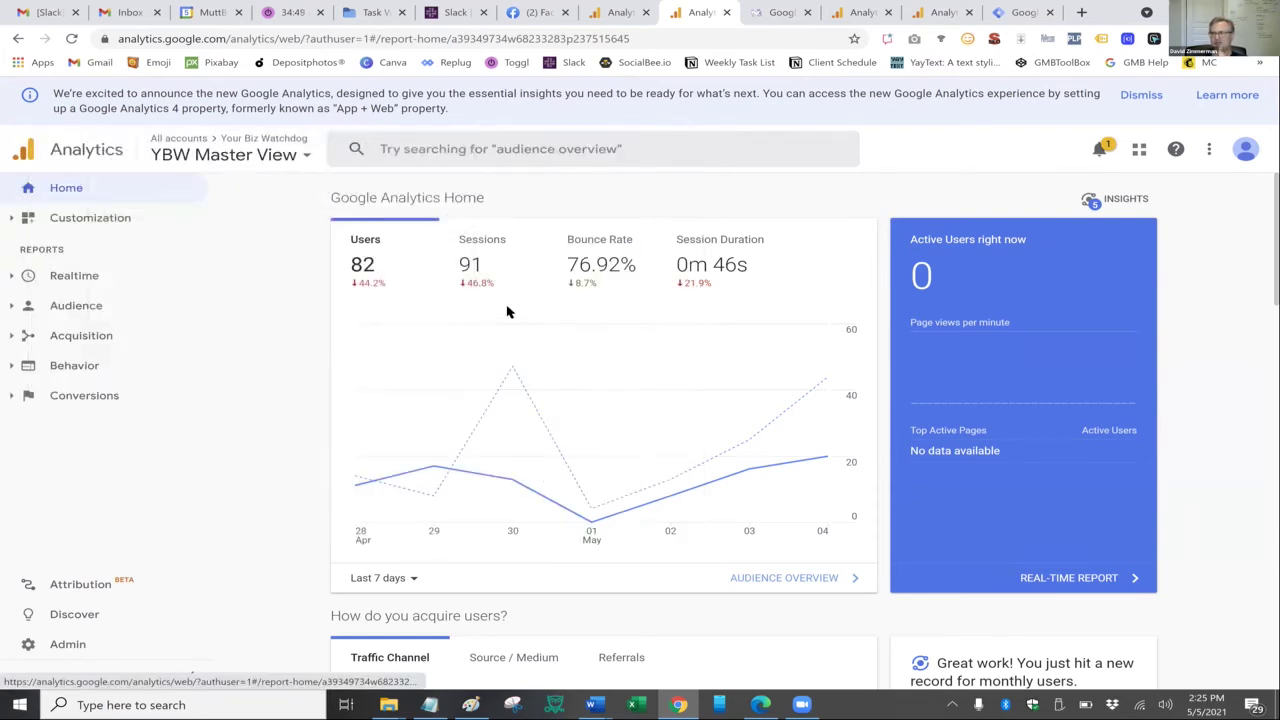
- Open the admin settings for YBW Master View and check which views the Universal Analytics property offers
left_click(64, 645)
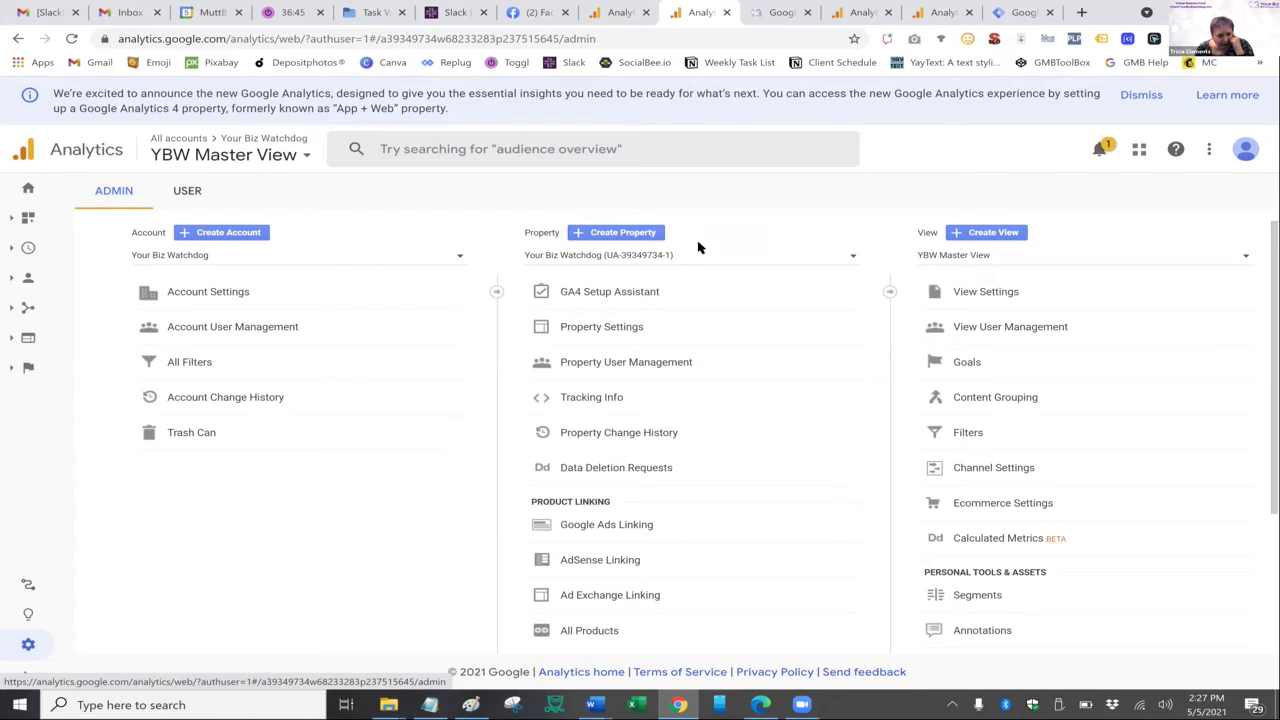
left_click(306, 162)
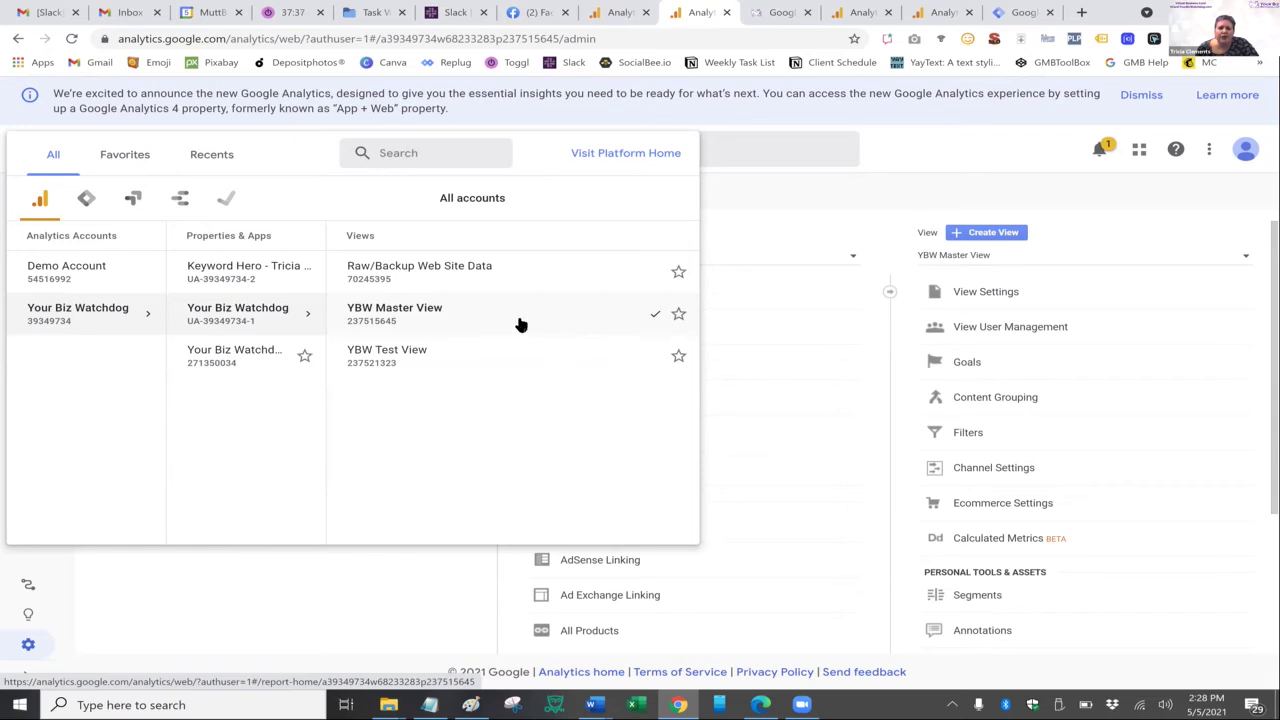
left_click(823, 334)
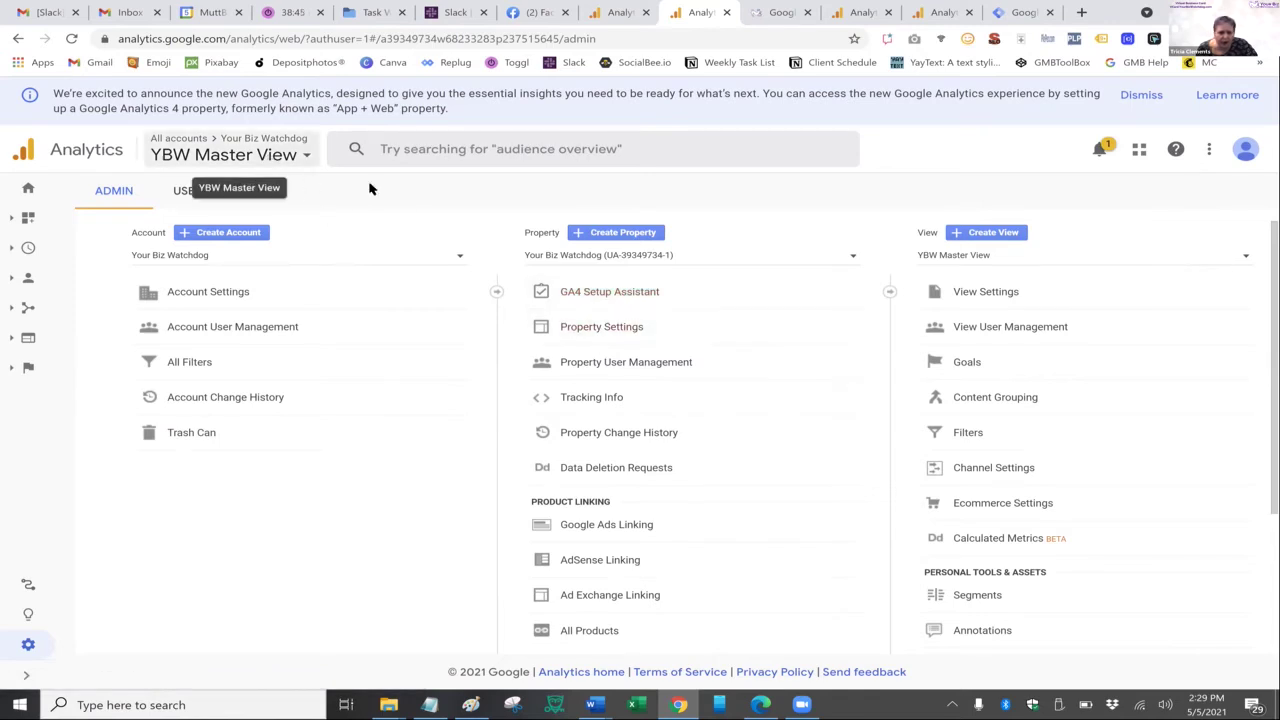
- Open the connected Your Biz Watchdog - GA4 property through the GA4 Setup Assistant and look through its collection and property settings
left_click(604, 295)
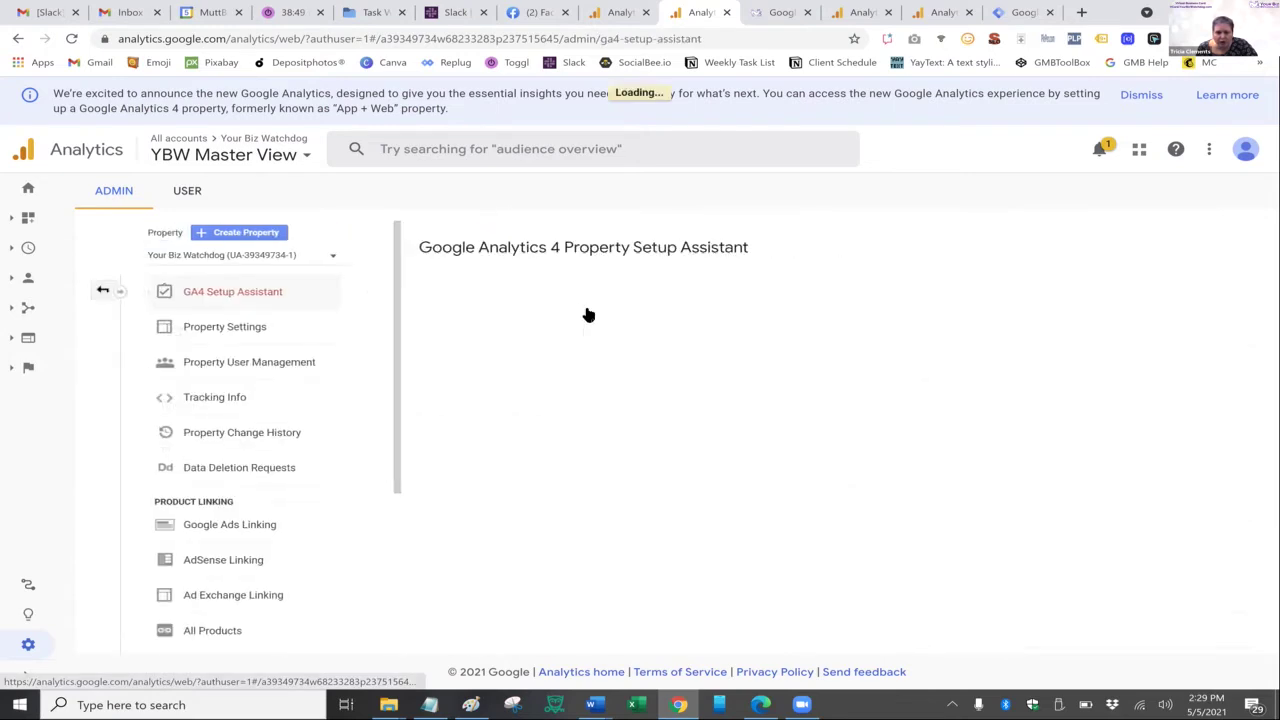
scroll(1020, 340, "down", 1)
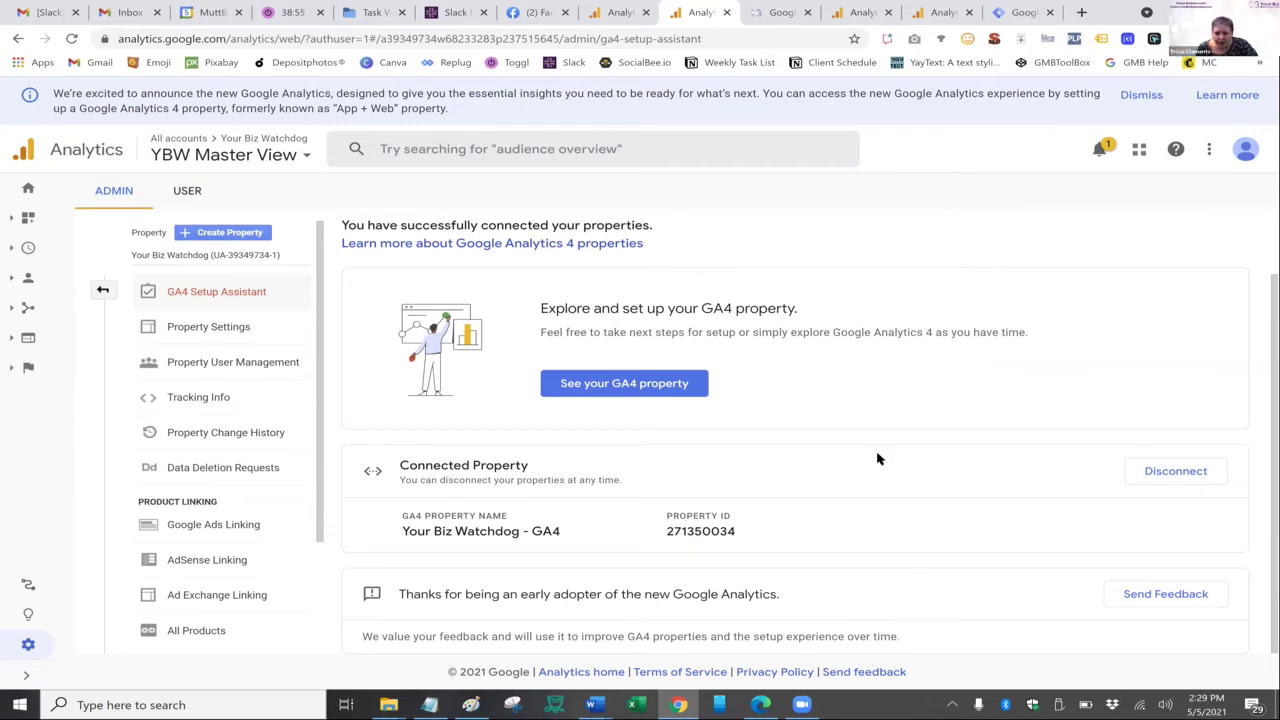
left_click(643, 395)
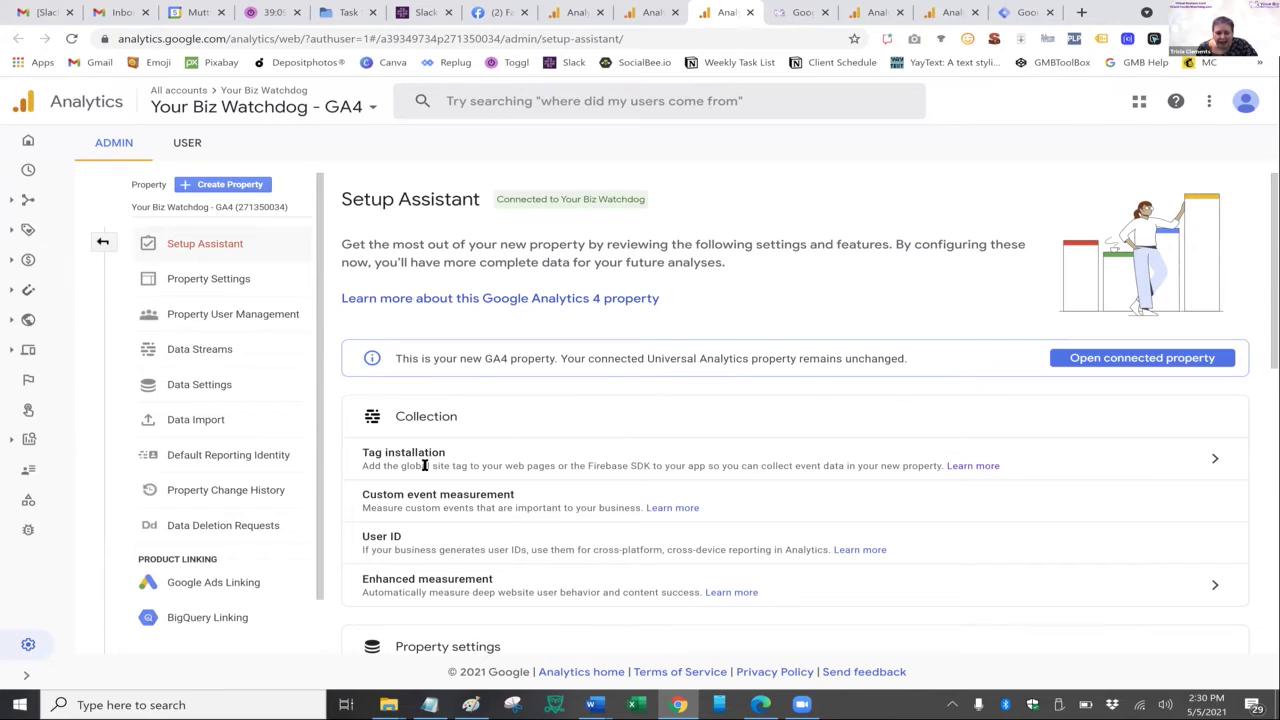
scroll(1020, 455, "down", 1)
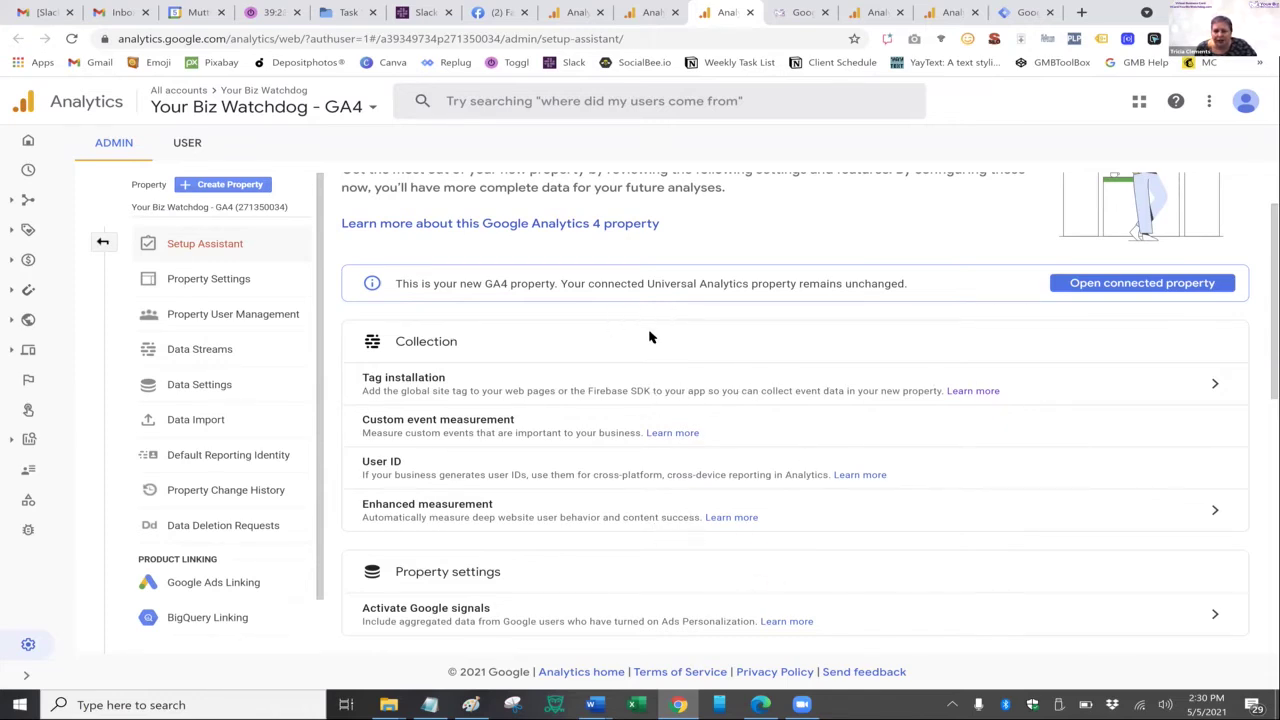
scroll(700, 380, "up", 1)
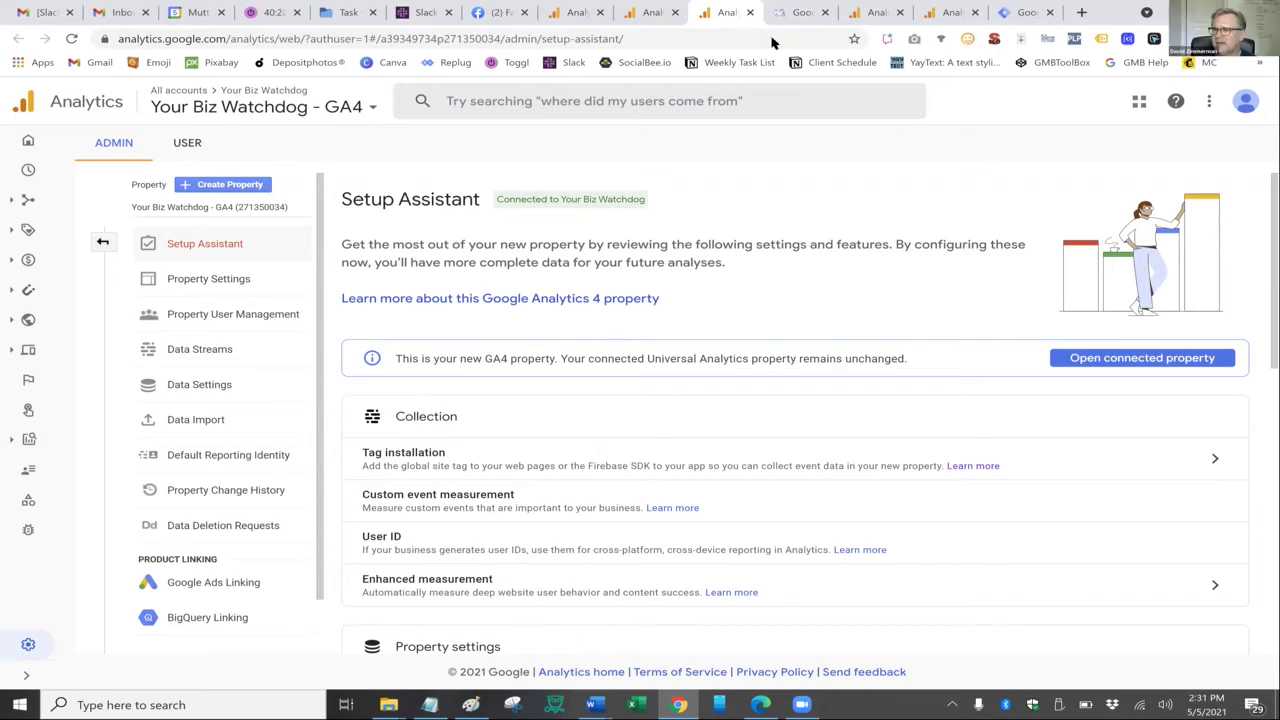
scroll(838, 354, "down", 1)
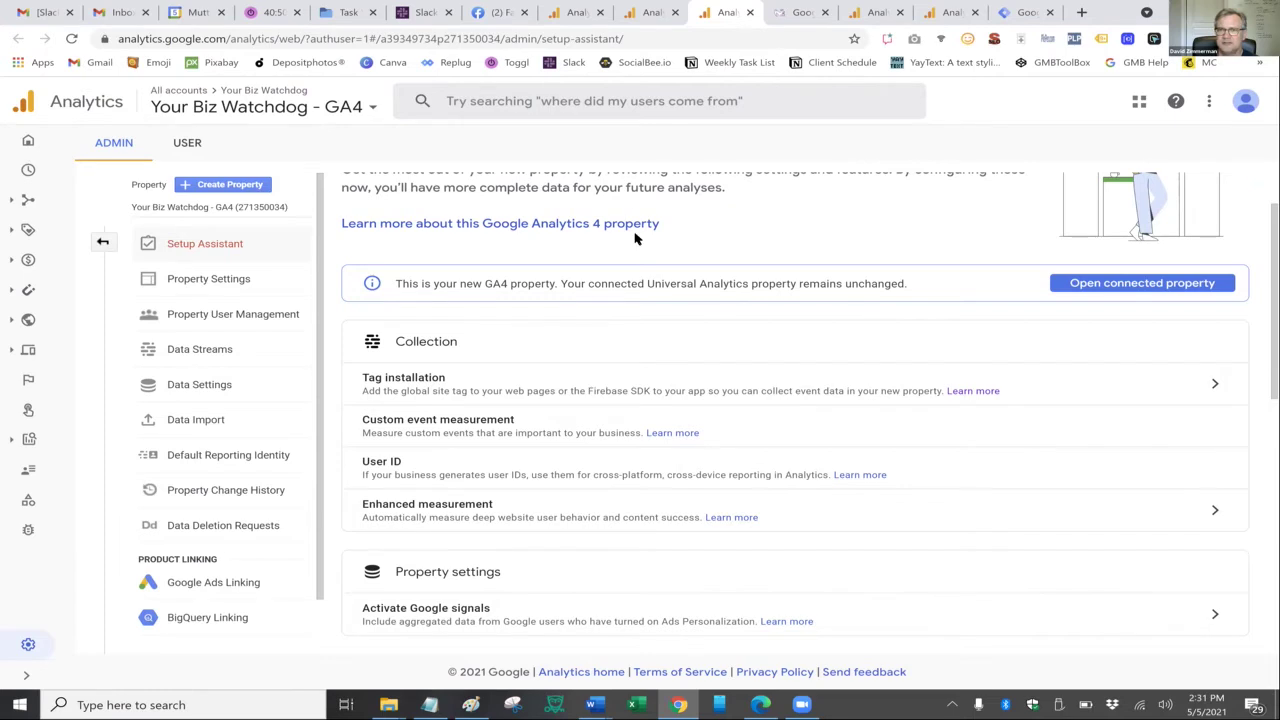
scroll(726, 268, "up", 1)
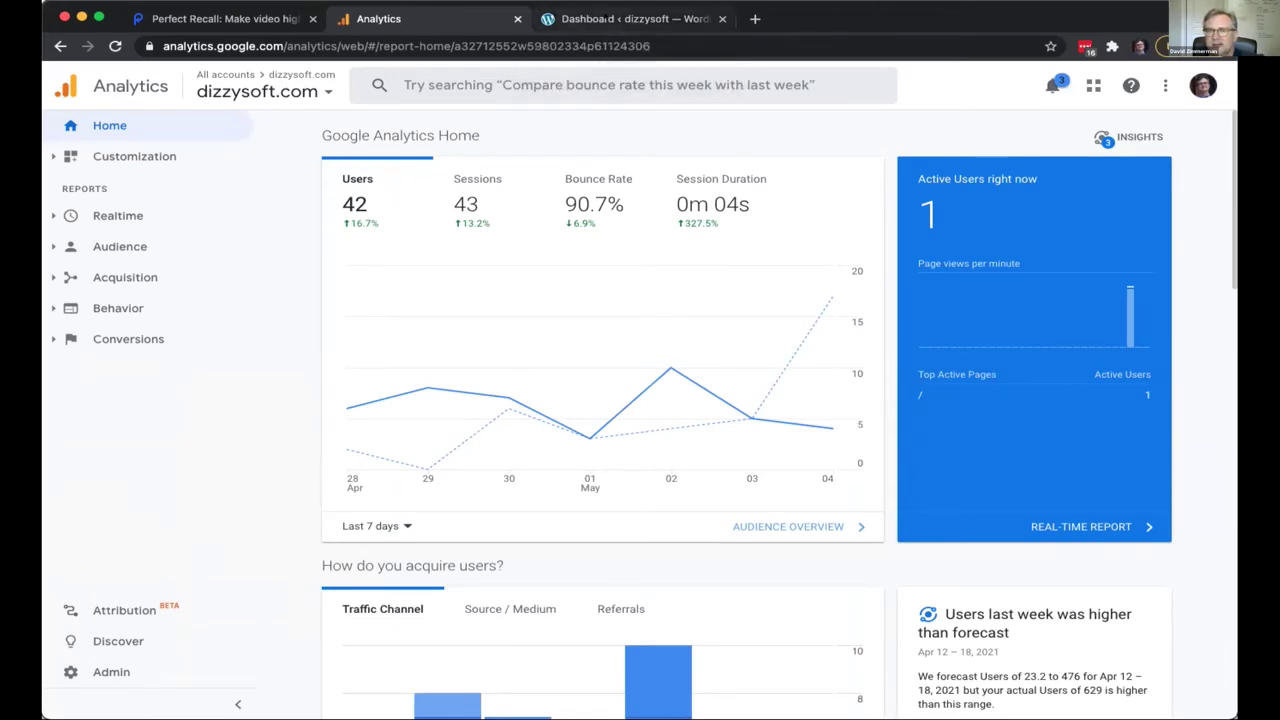
- Glance at the dizzysoft WordPress site, return to Analytics and open the GA4 Setup Assistant for the dizzysoft.com property
left_click(606, 19)
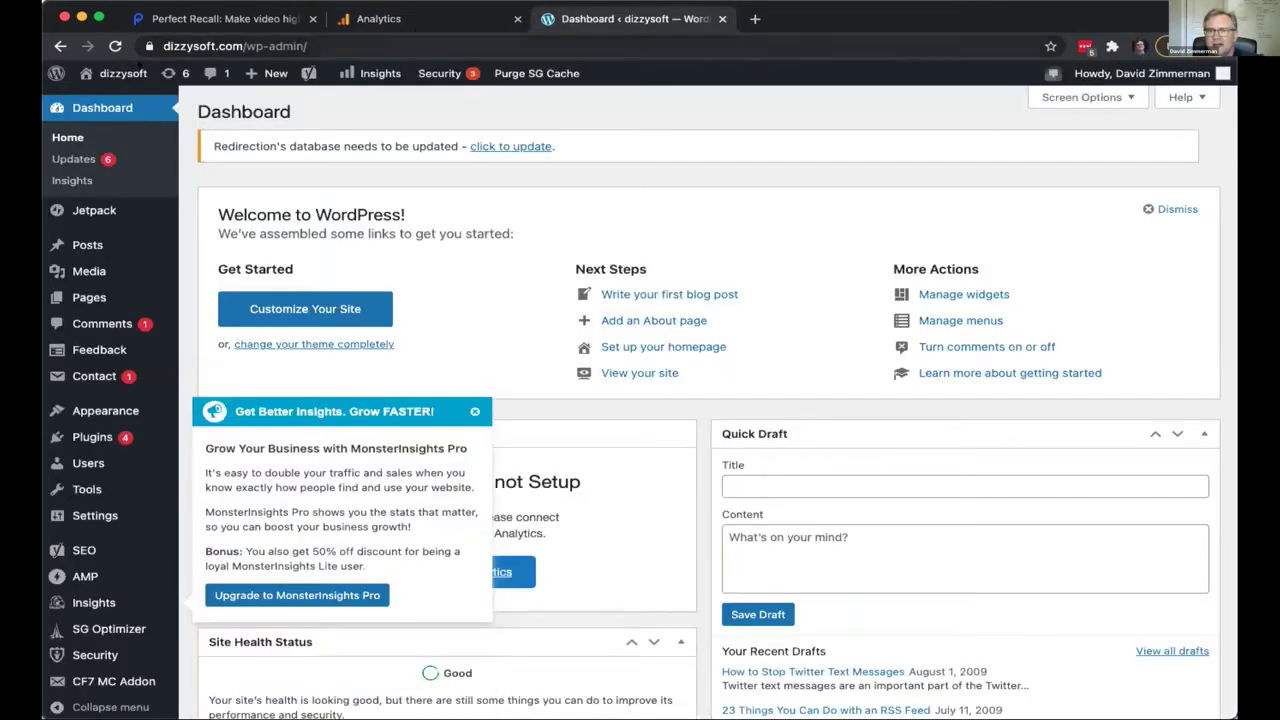
left_click(386, 19)
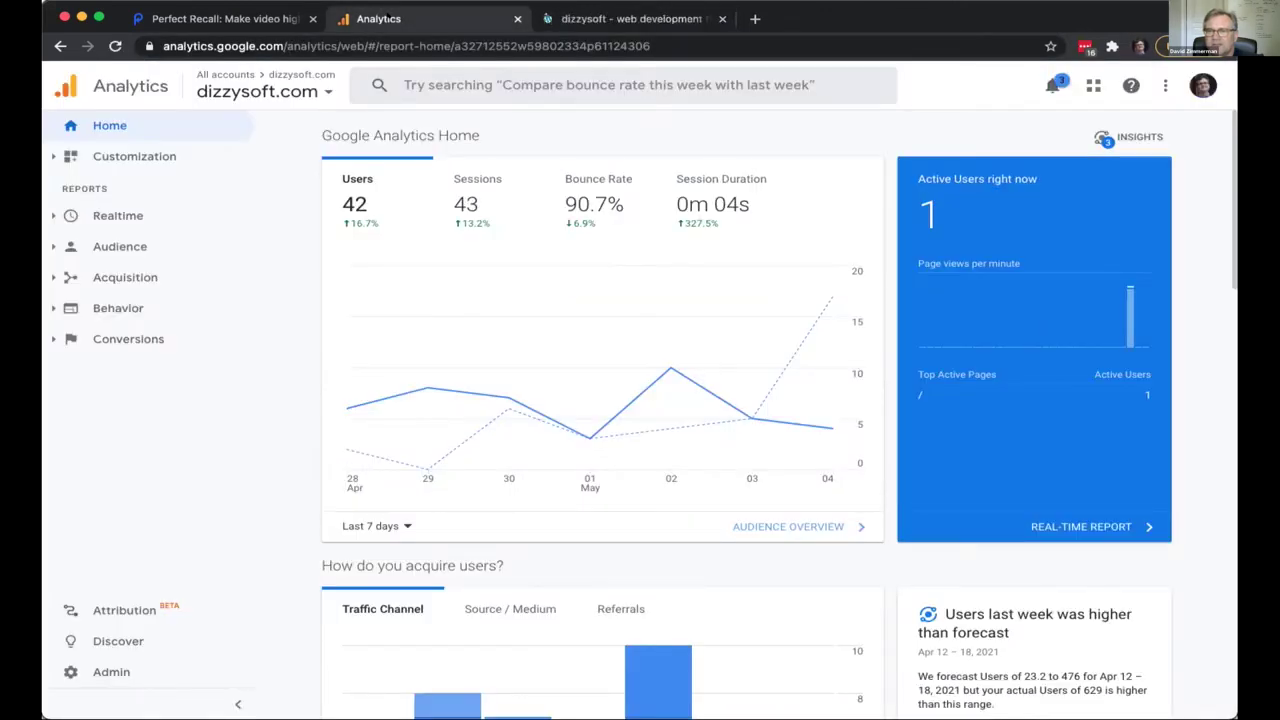
left_click(144, 661)
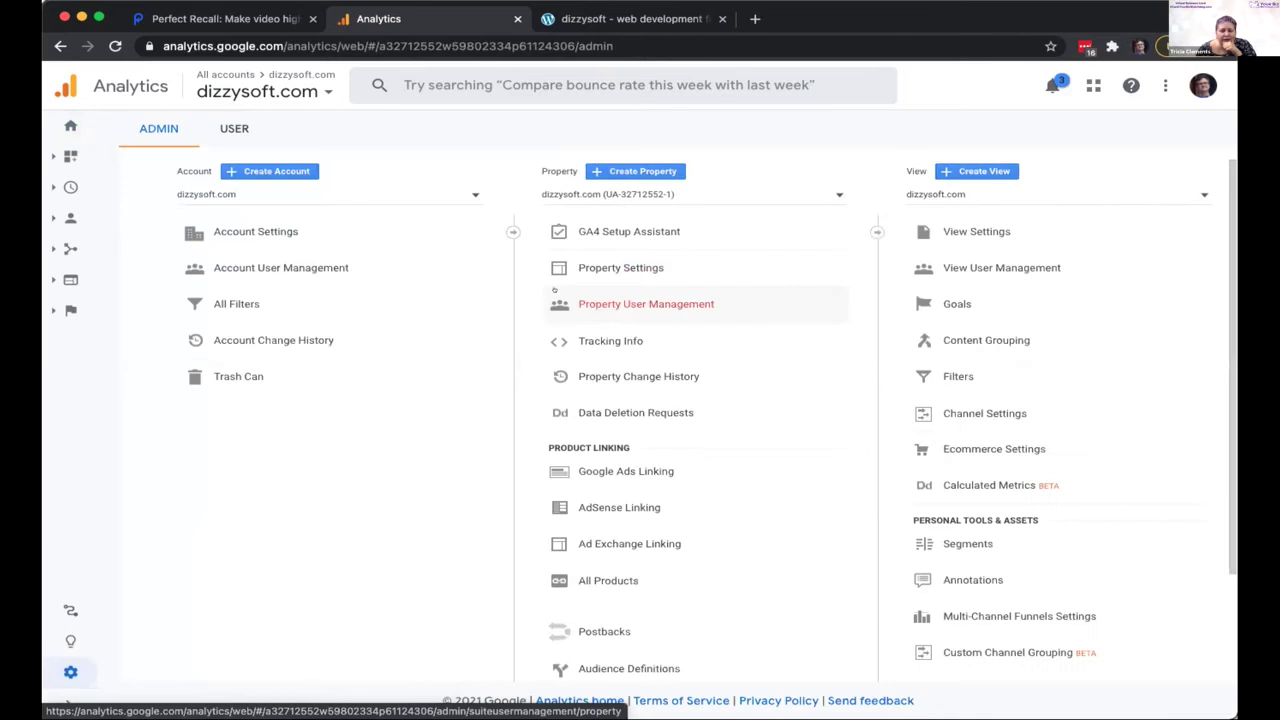
left_click(665, 231)
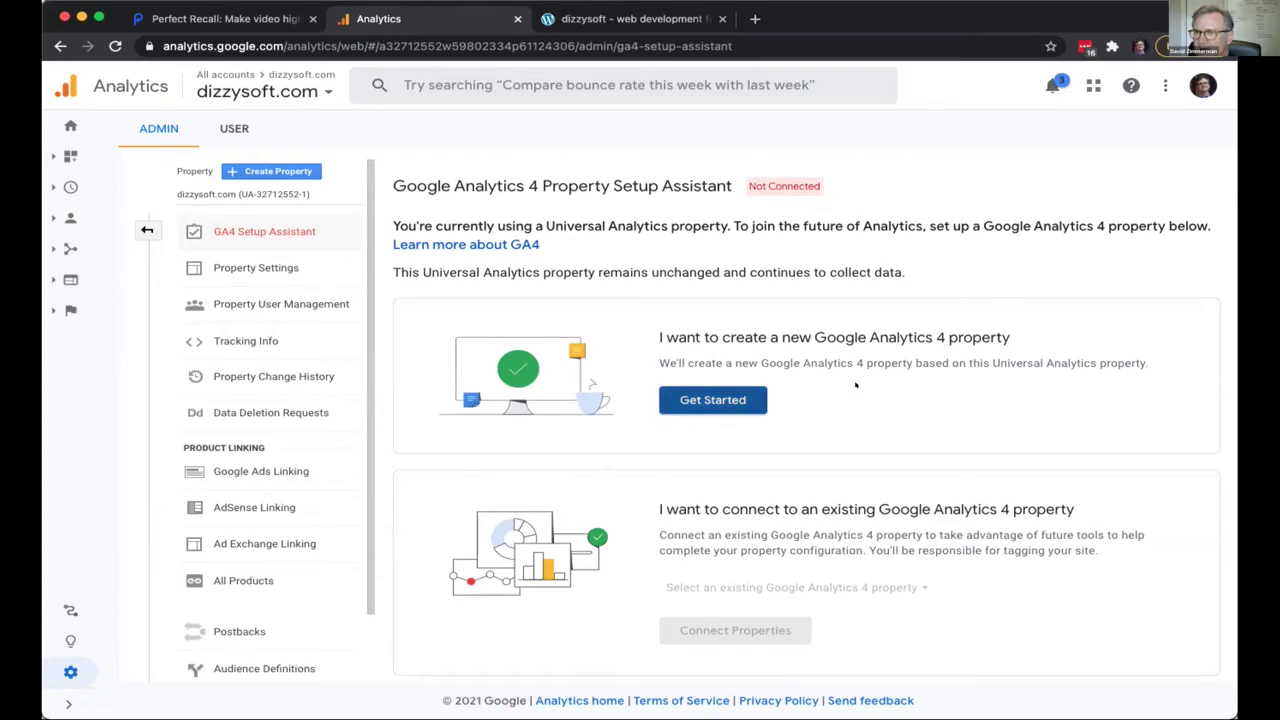
- Read the setup wizard's notes and create a new GA4 property for dizzysoft.com with data collection through existing tags enabled
left_click(693, 396)
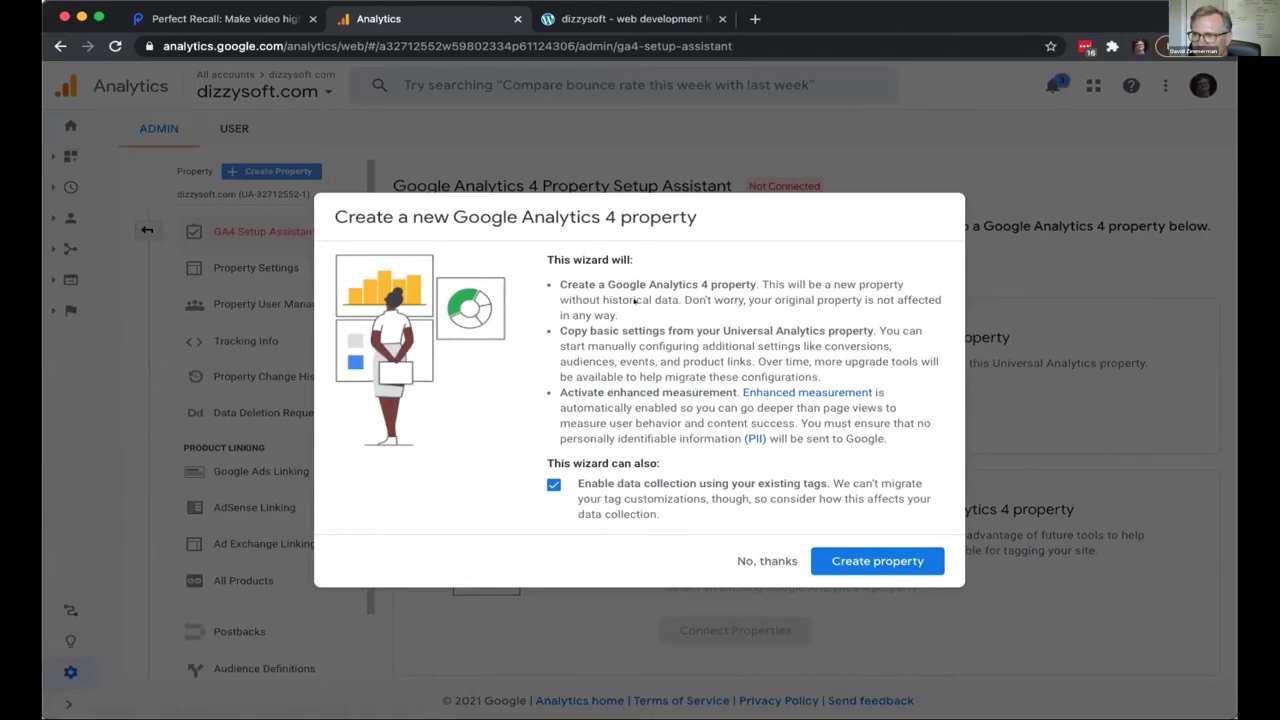
left_click_drag(760, 287, 733, 314)
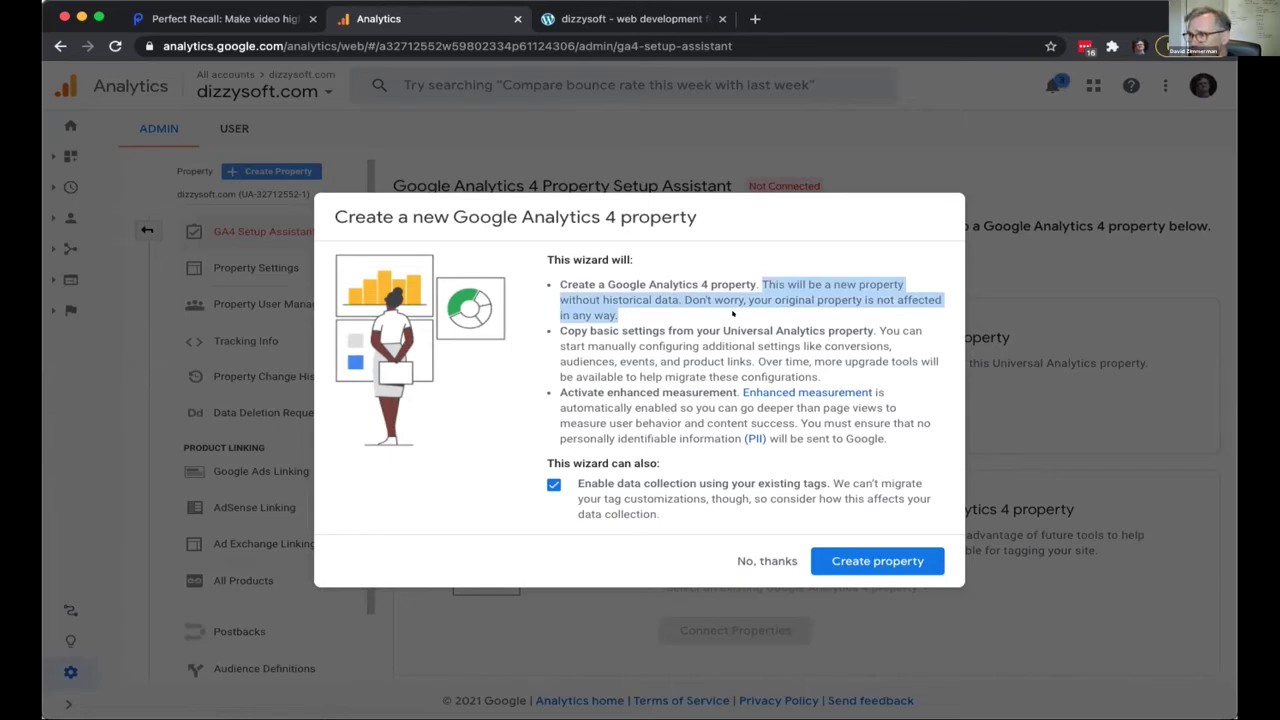
double_click(592, 330)
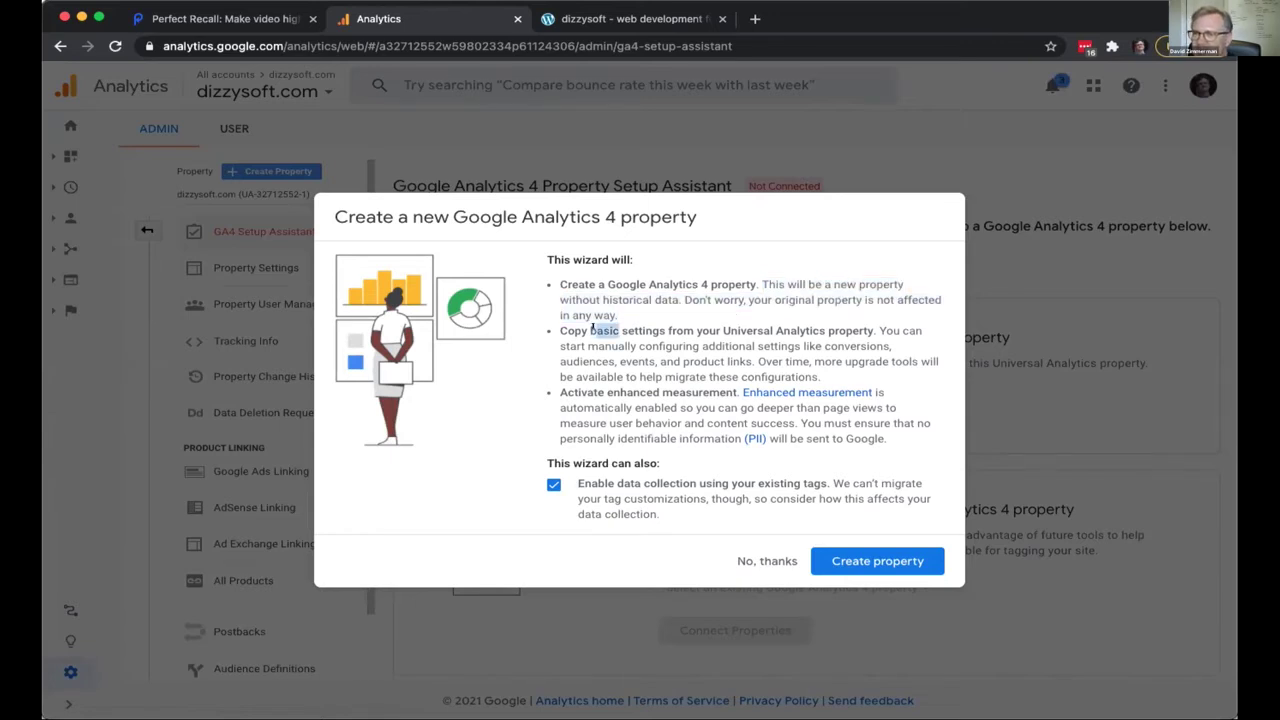
triple_click(592, 330)
left_click(593, 328)
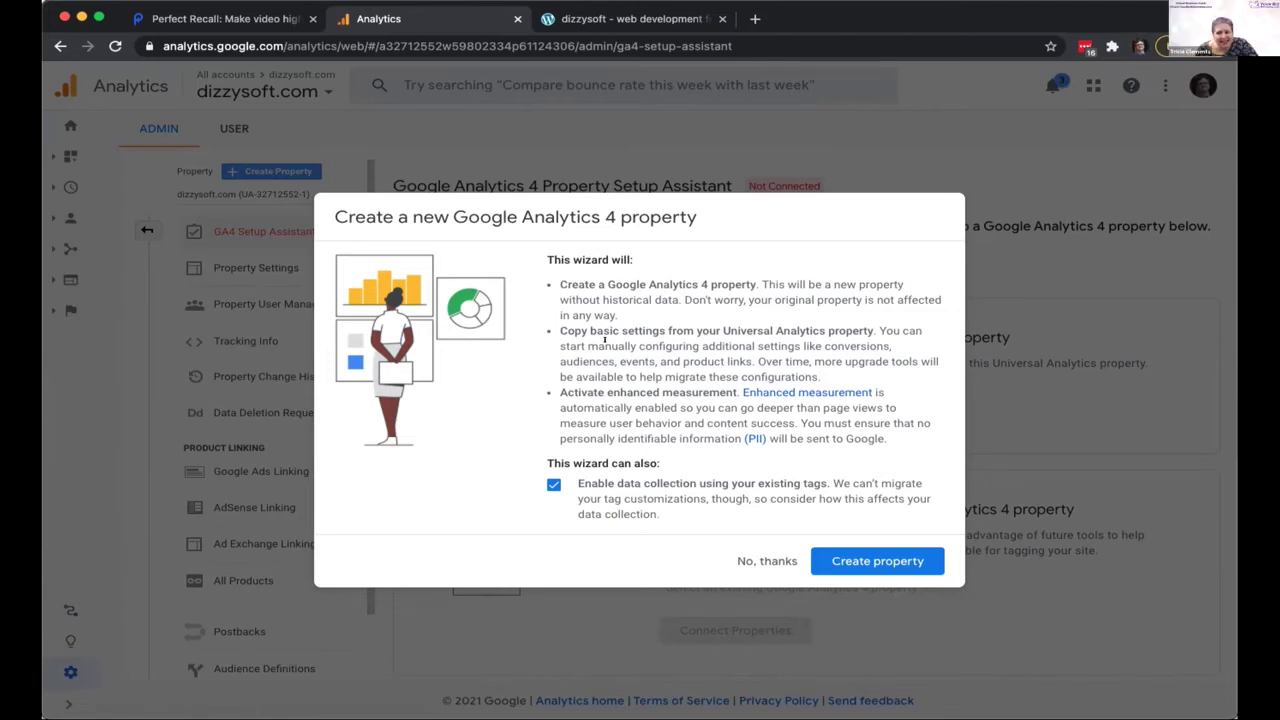
triple_click(604, 340)
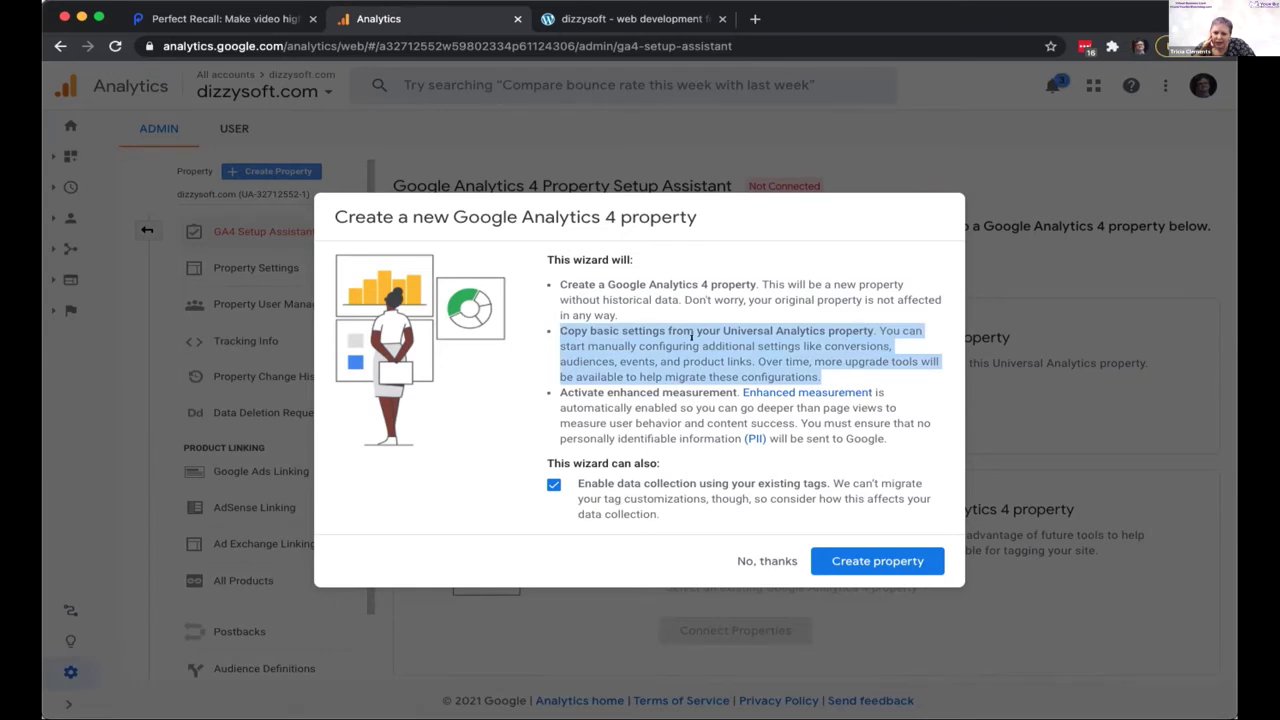
triple_click(648, 402)
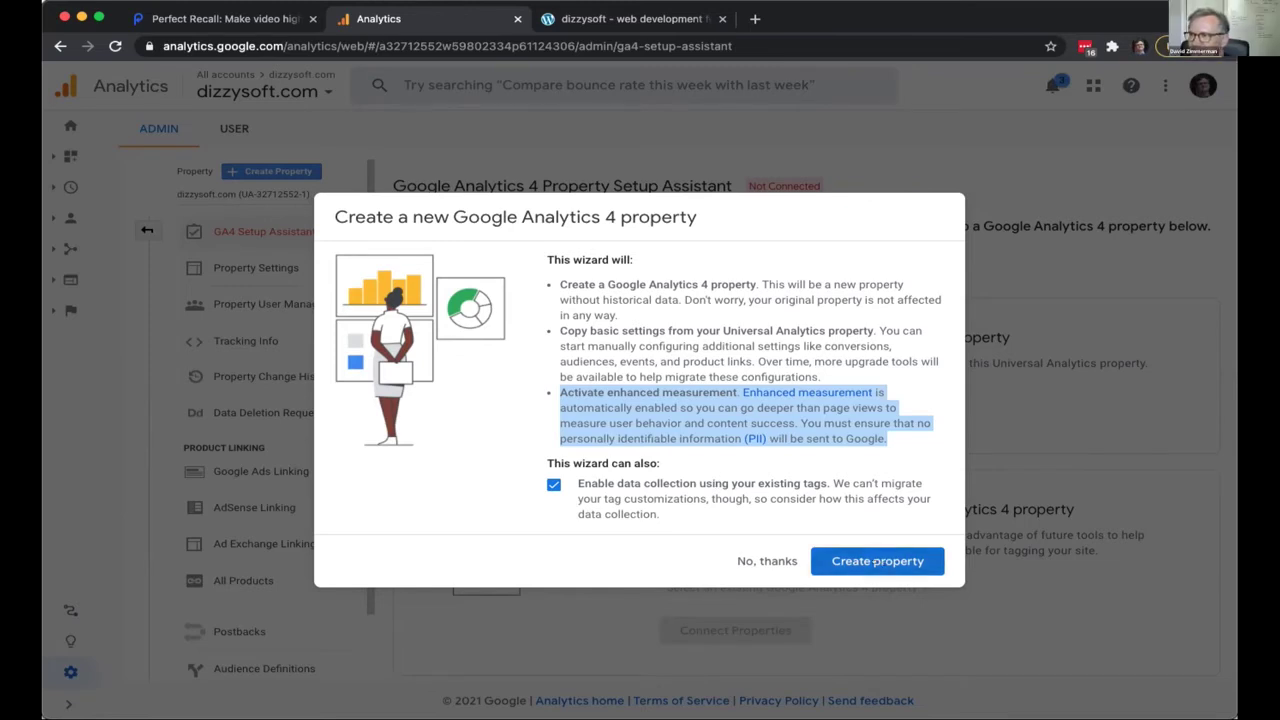
left_click(879, 561)
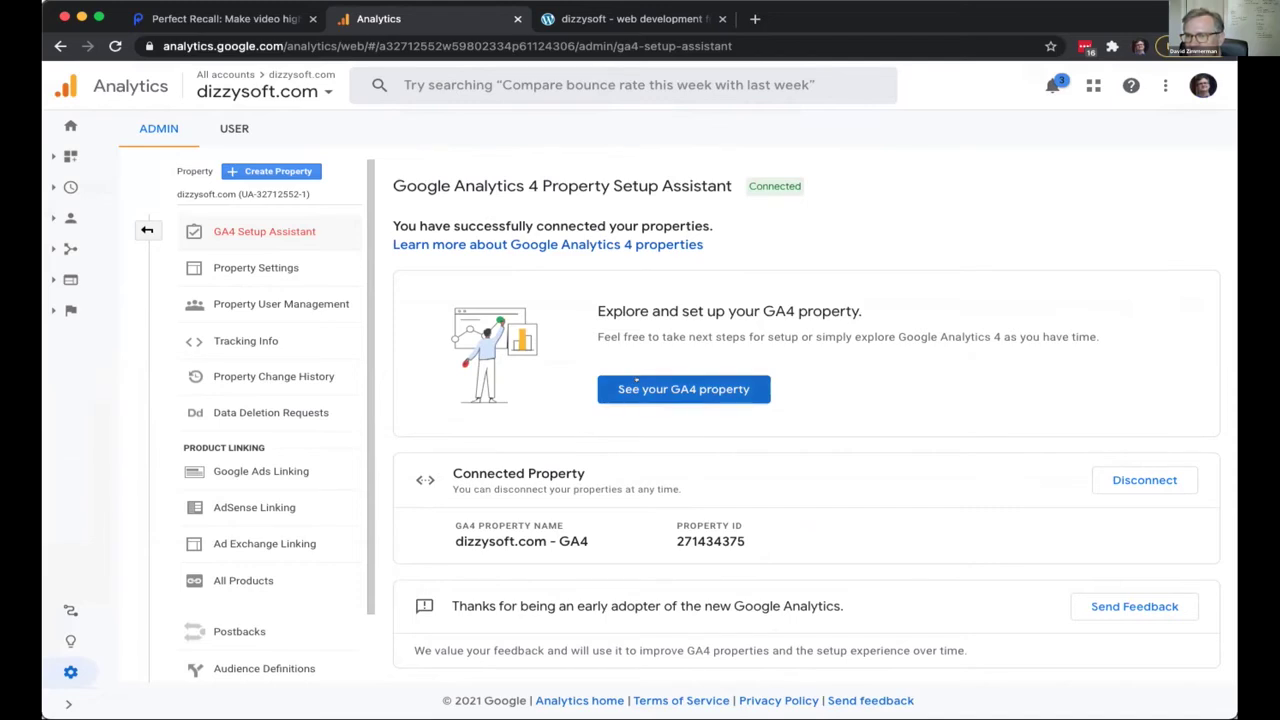
- Open the new dizzysoft.com - GA4 property and look through its Setup Assistant options
left_click(637, 379)
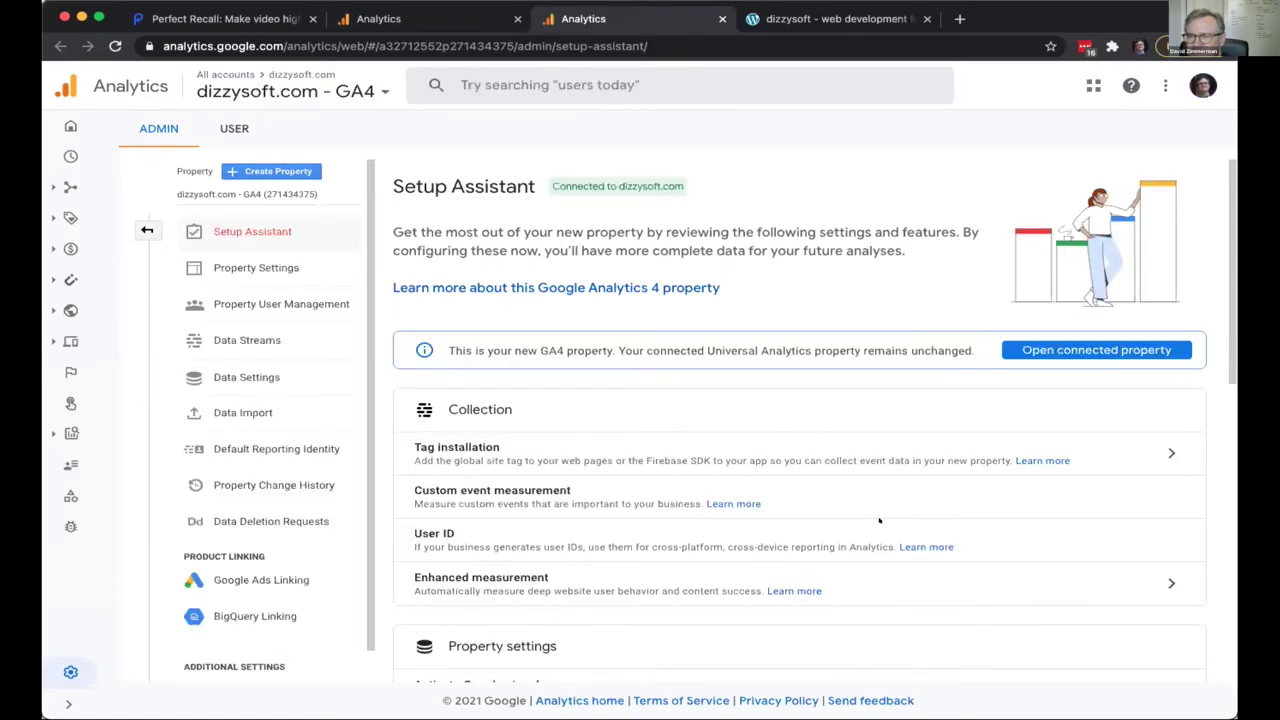
scroll(850, 521, "down", 2)
scroll(868, 522, "up", 2)
scroll(250, 190, "down", 1)
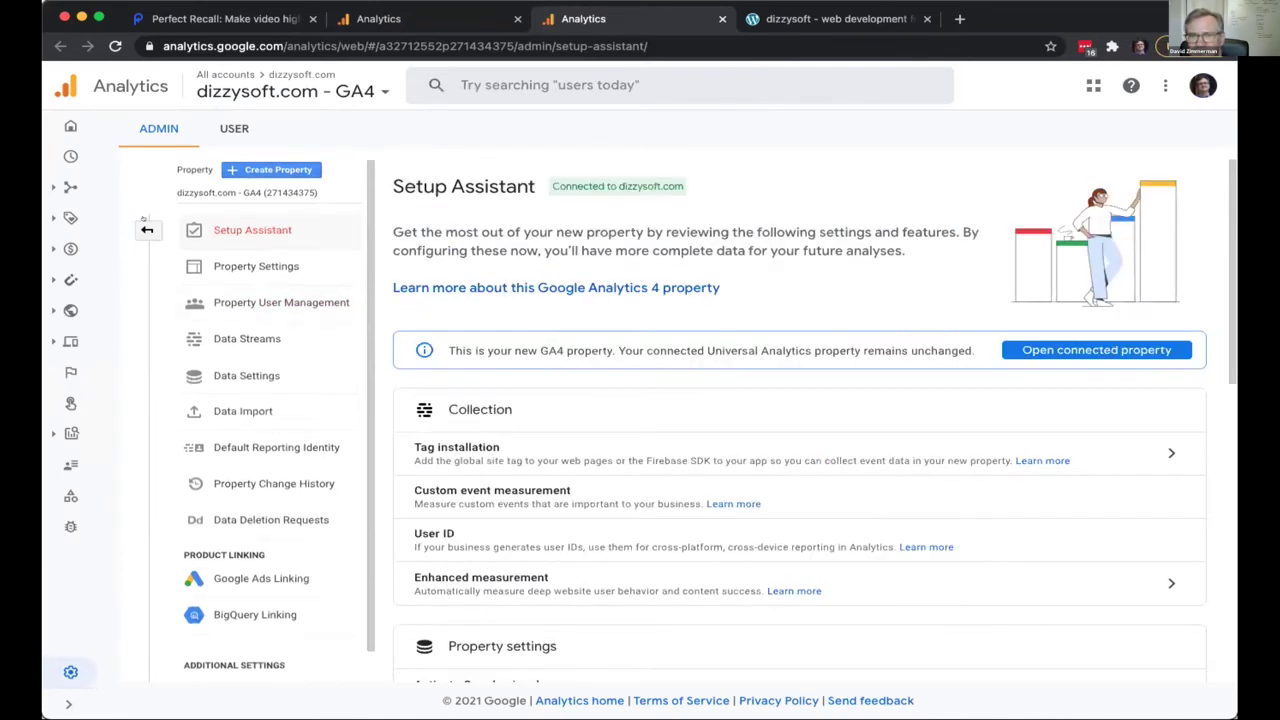
- Leave the Setup Assistant for the admin overview and open the GA4 property's Home page
left_click(147, 229)
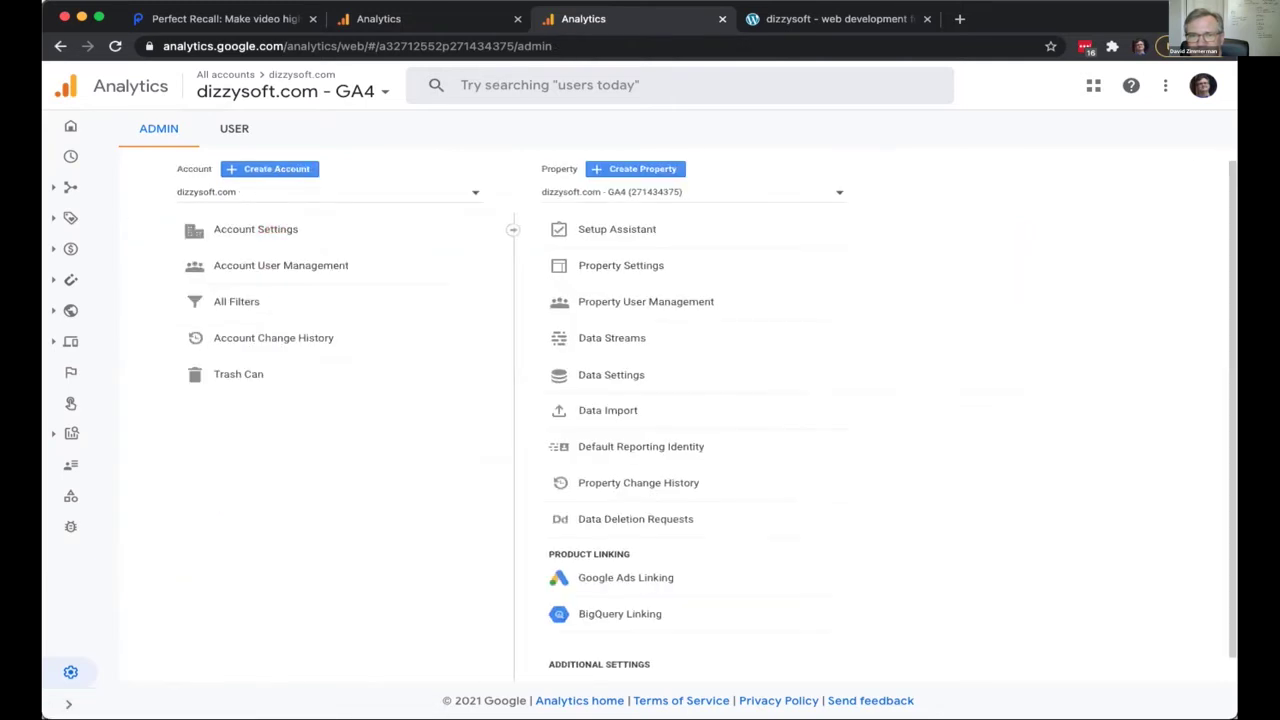
left_click(63, 121)
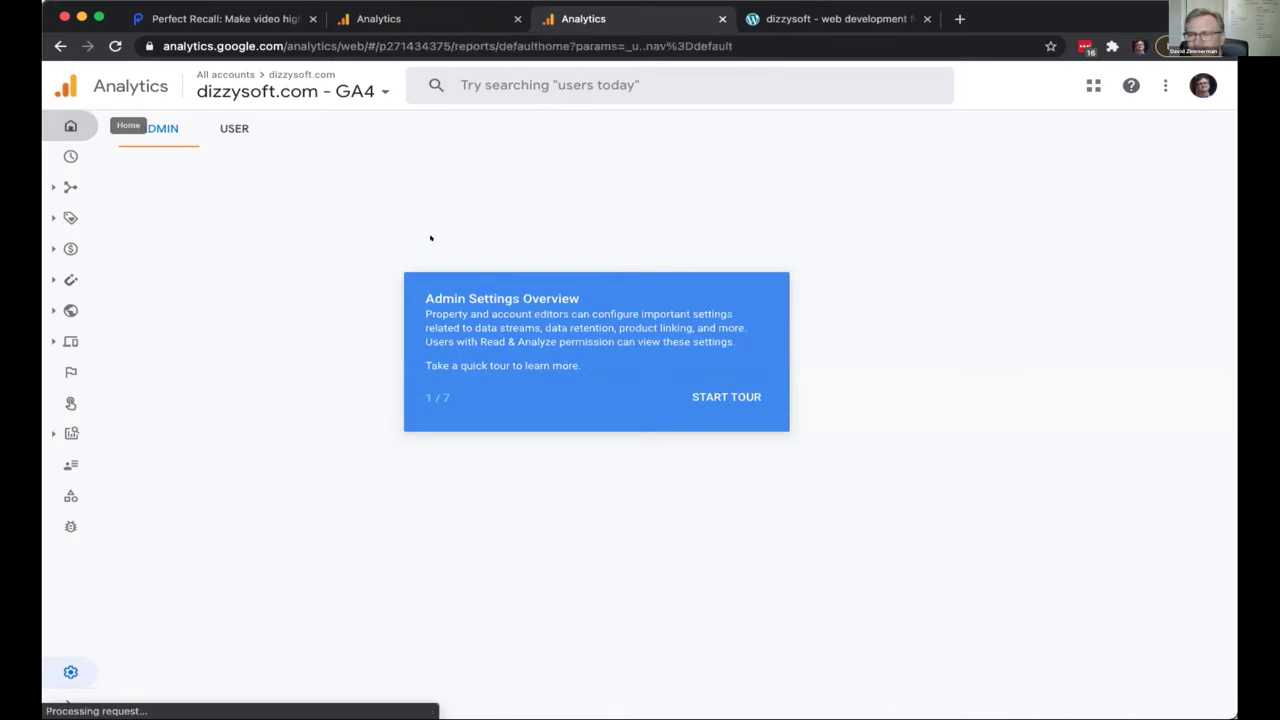
- Dismiss the admin tour, open the GA4 property's Realtime report from its Home page and close the search tip
left_click(750, 297)
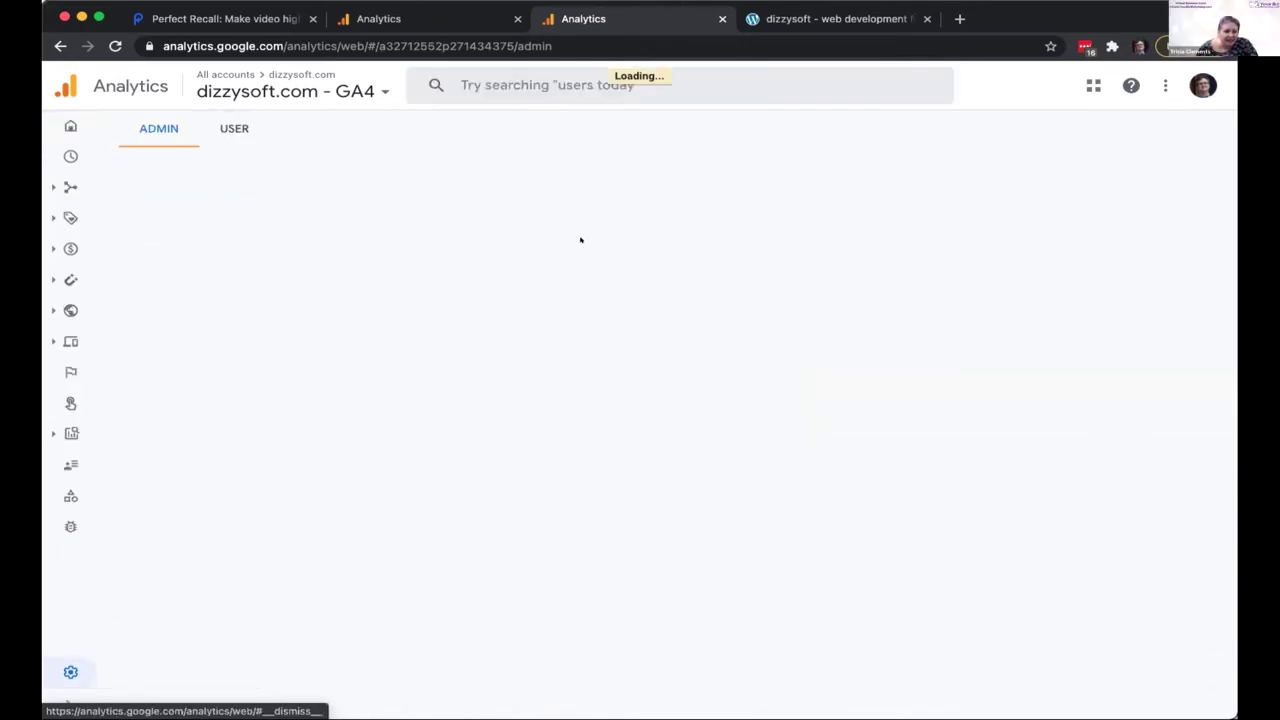
left_click(66, 124)
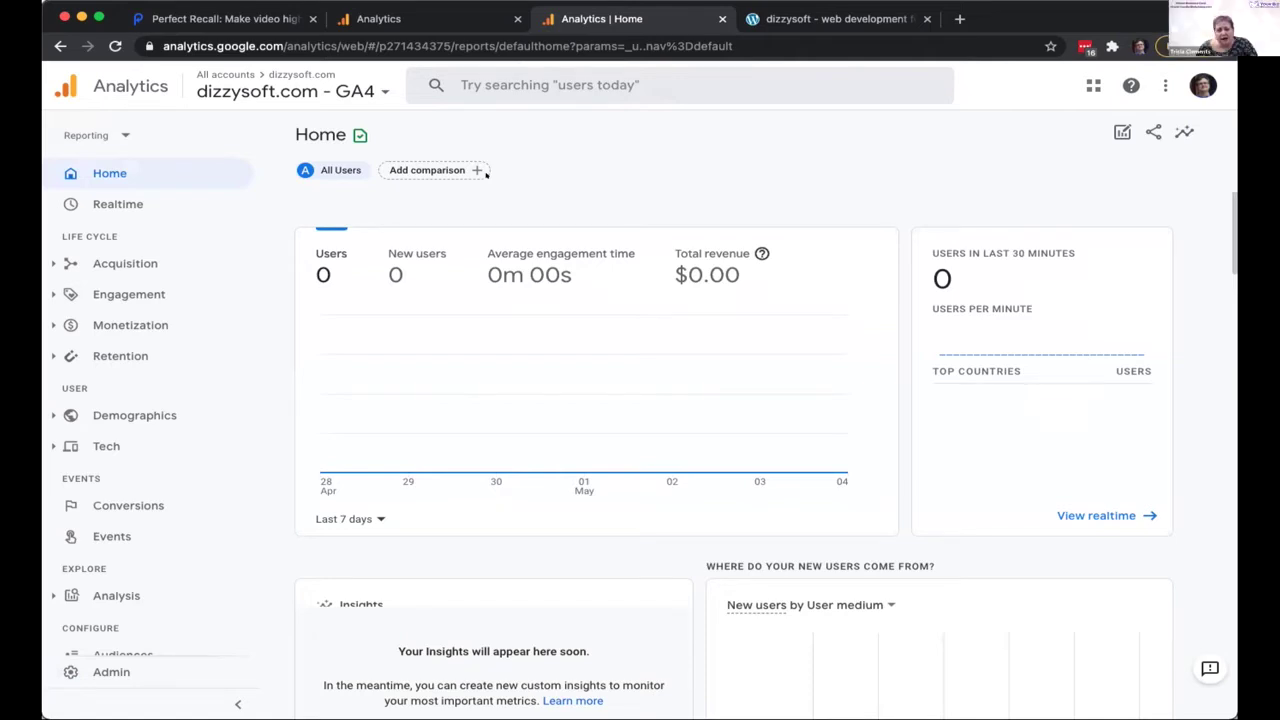
left_click(117, 198)
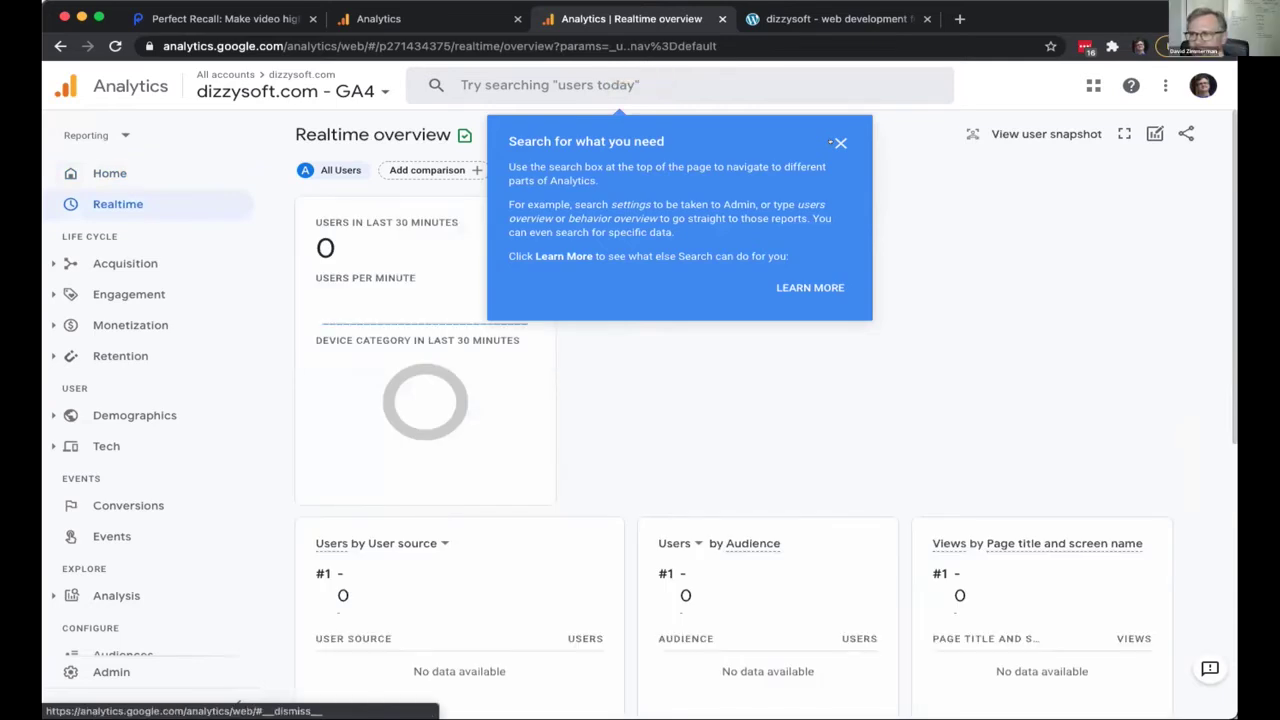
left_click(830, 142)
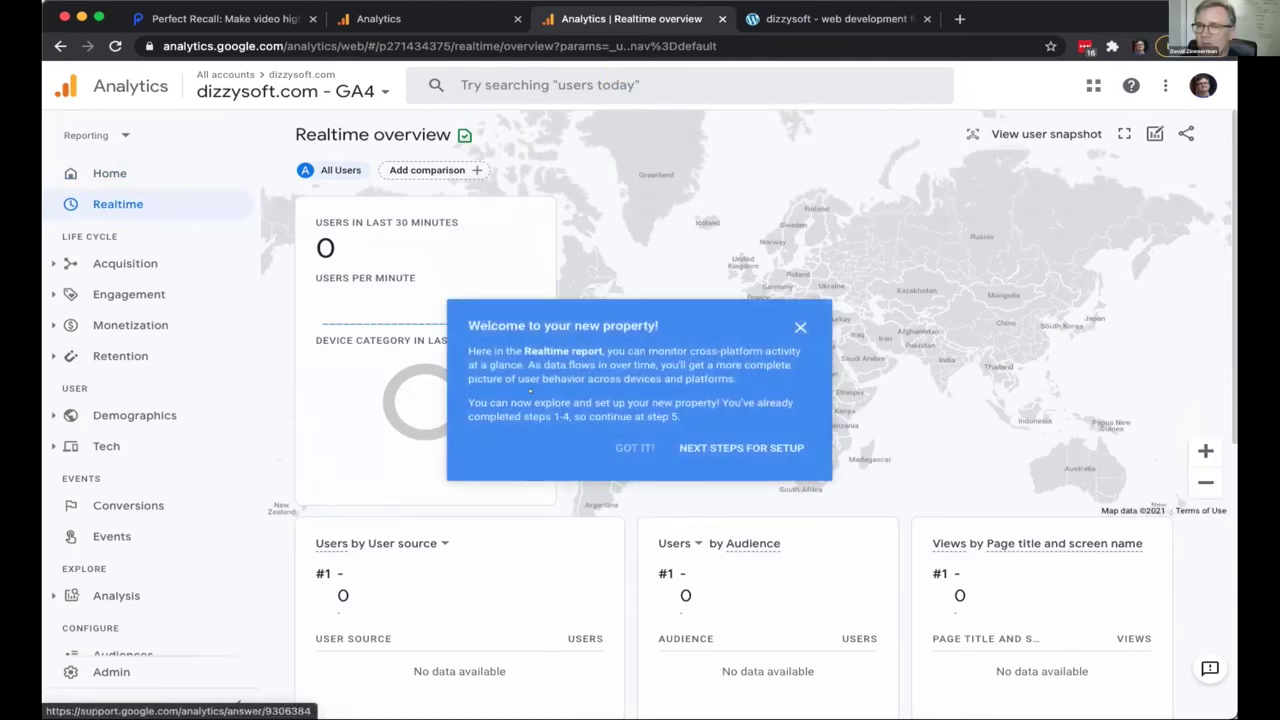
- Open the help article on next setup steps, return to the Realtime report and dismiss the welcome message
left_click(717, 448)
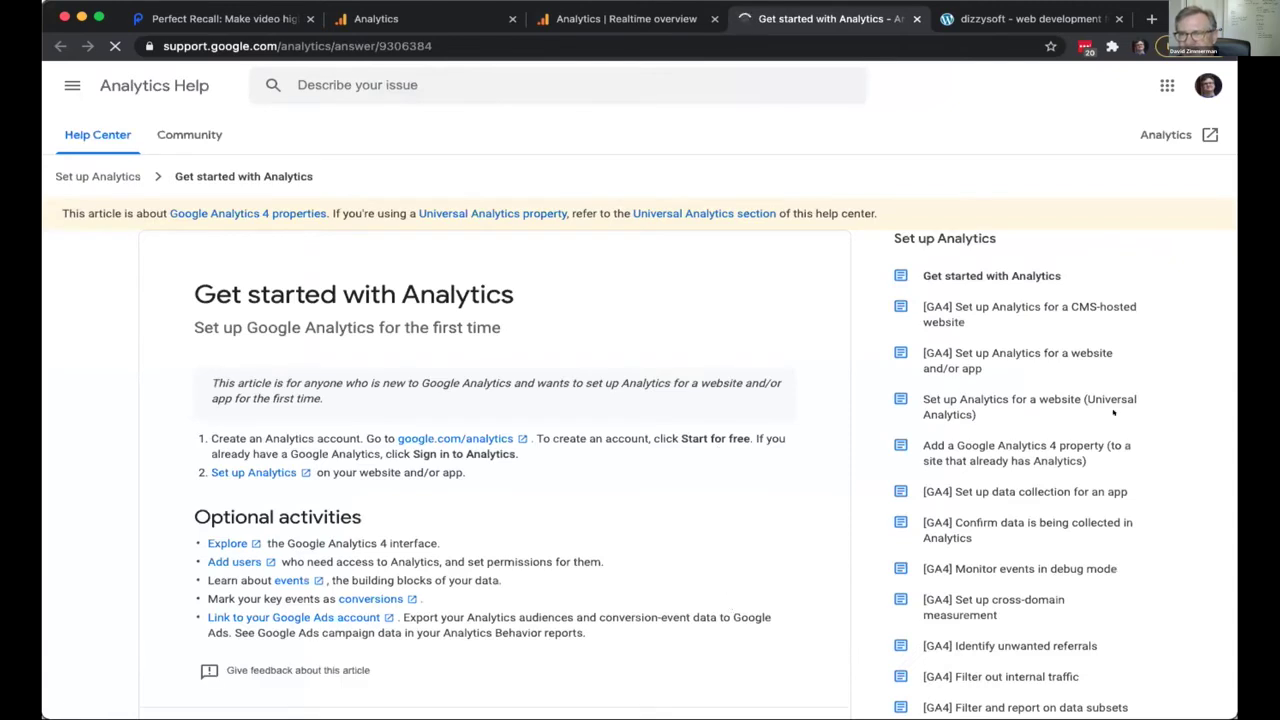
left_click(626, 18)
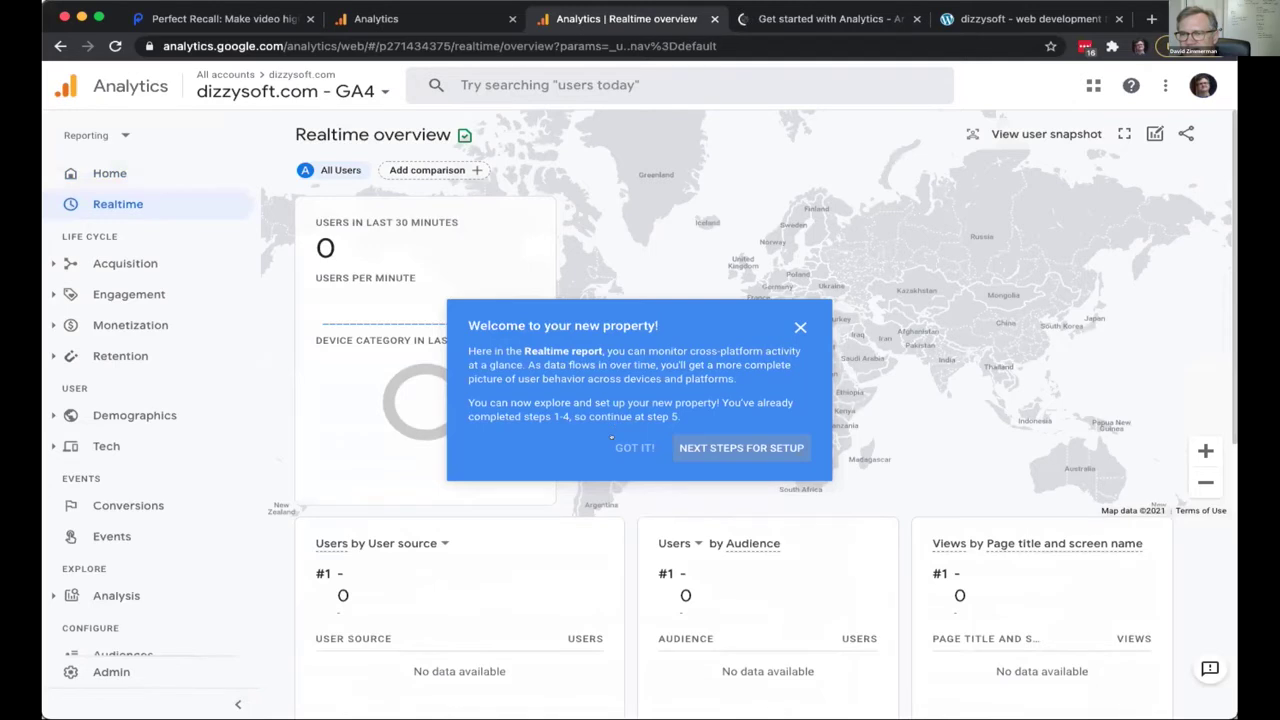
left_click(624, 442)
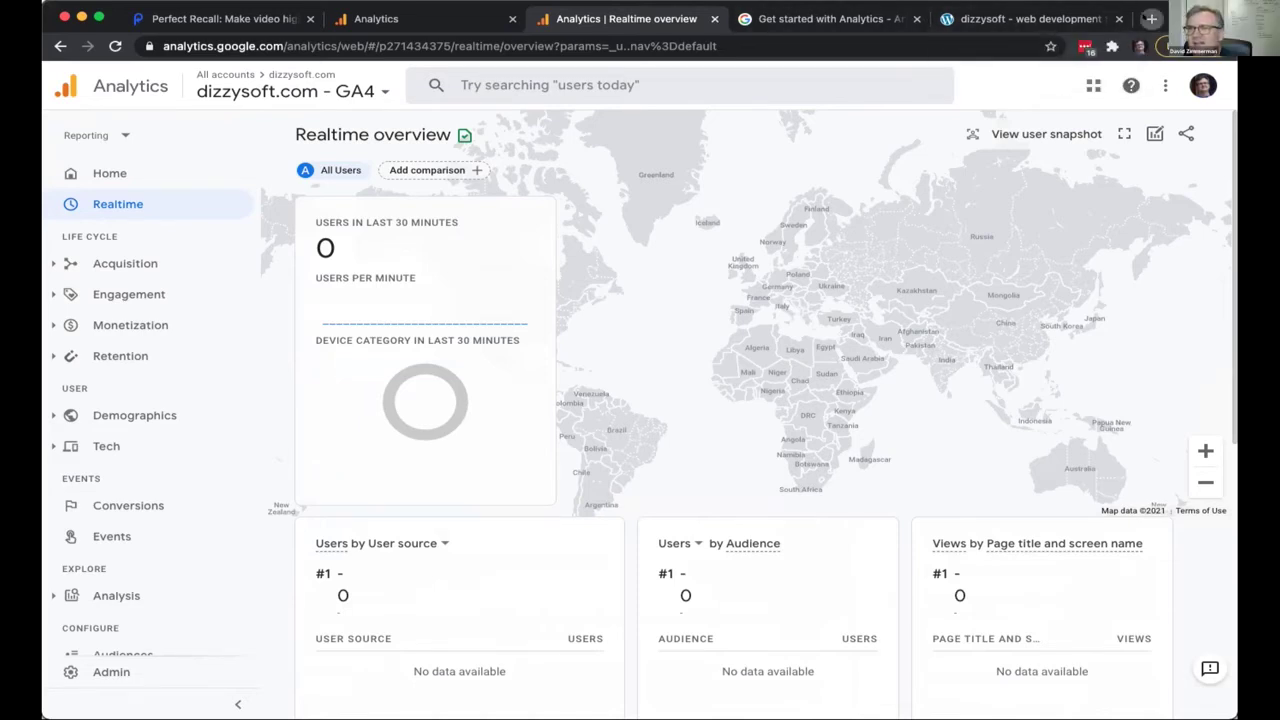
left_click(1151, 18)
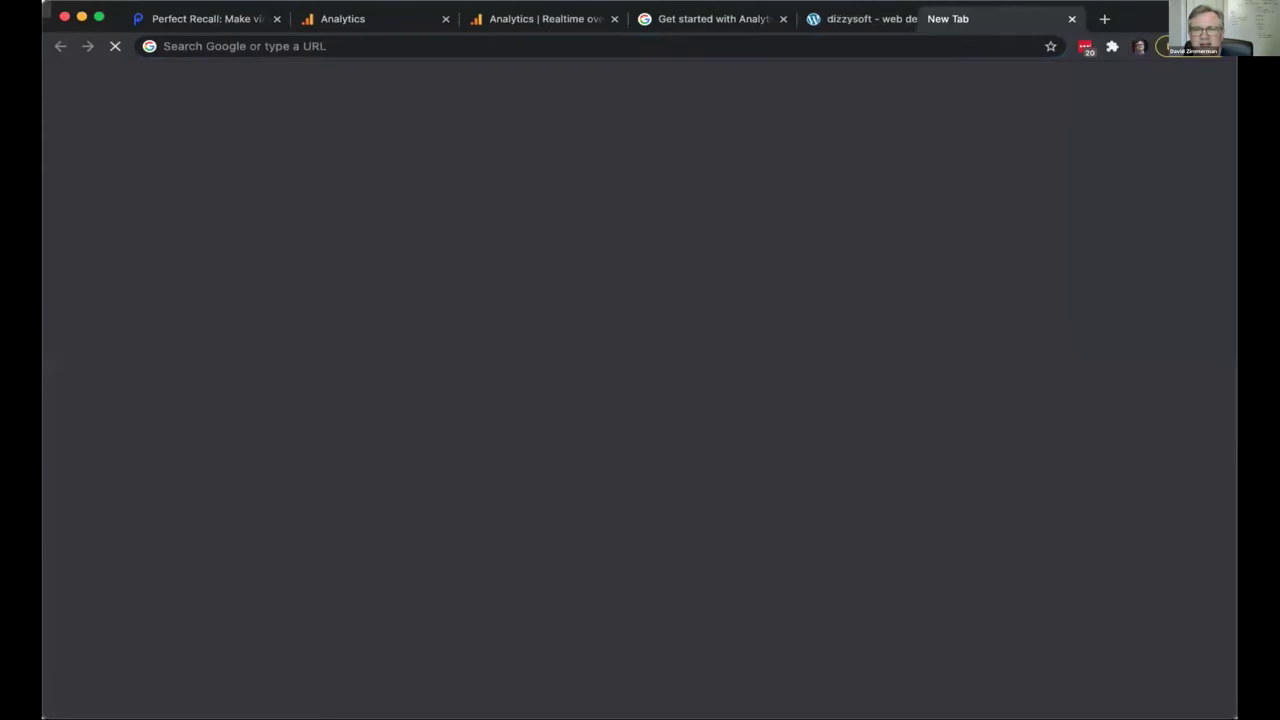
key("super+w")
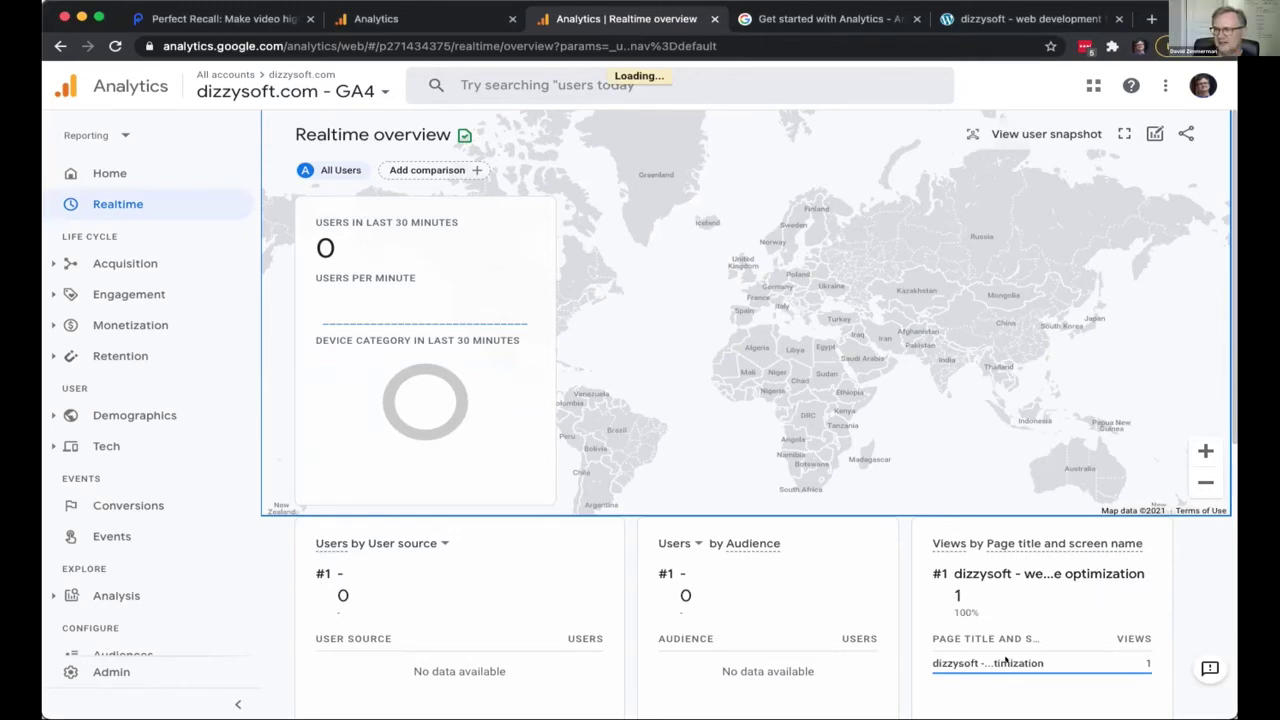
- Examine the Realtime report's page views card, user map around the United States and event counts
mouse_move(1005, 657)
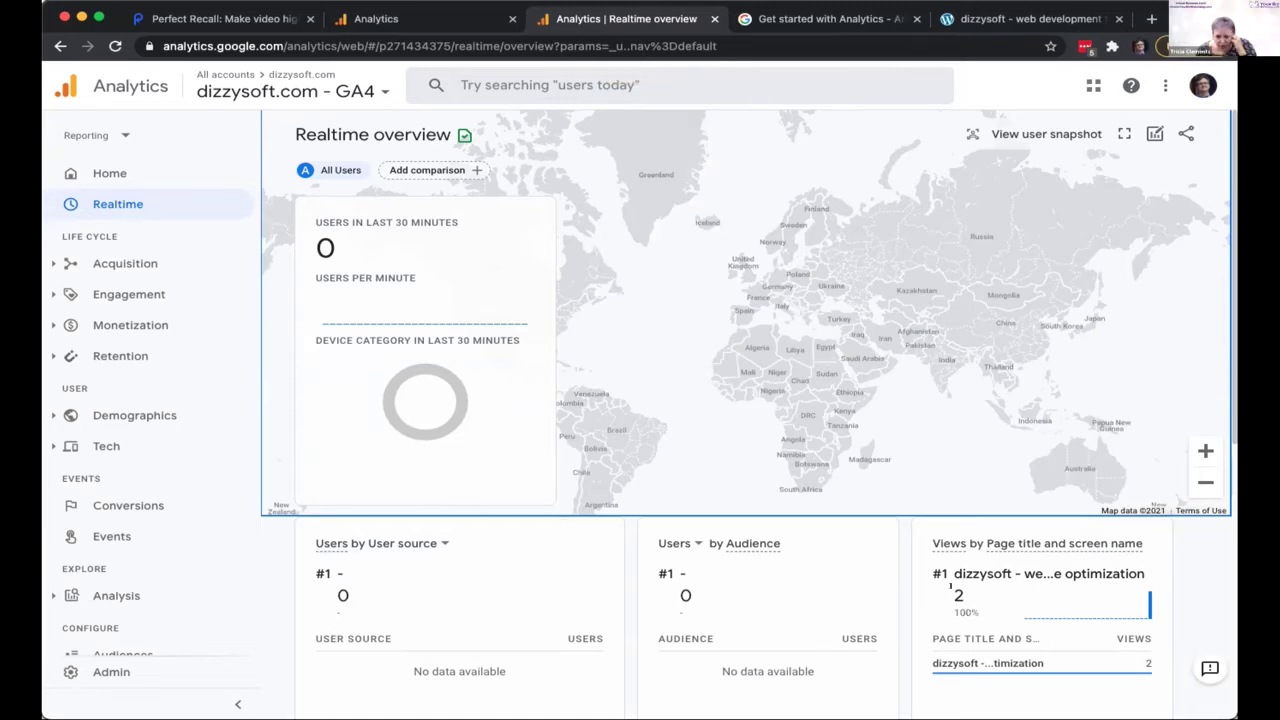
left_click_drag(637, 301, 774, 337)
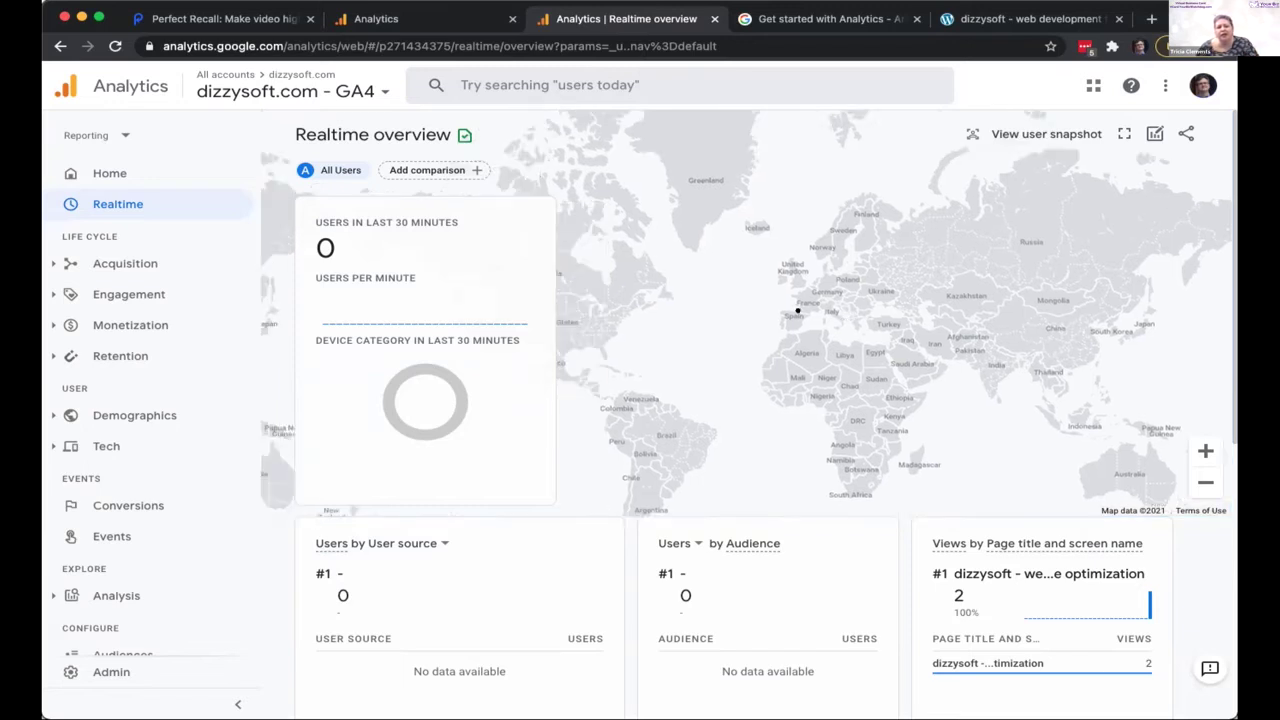
scroll(774, 337, "up", 2)
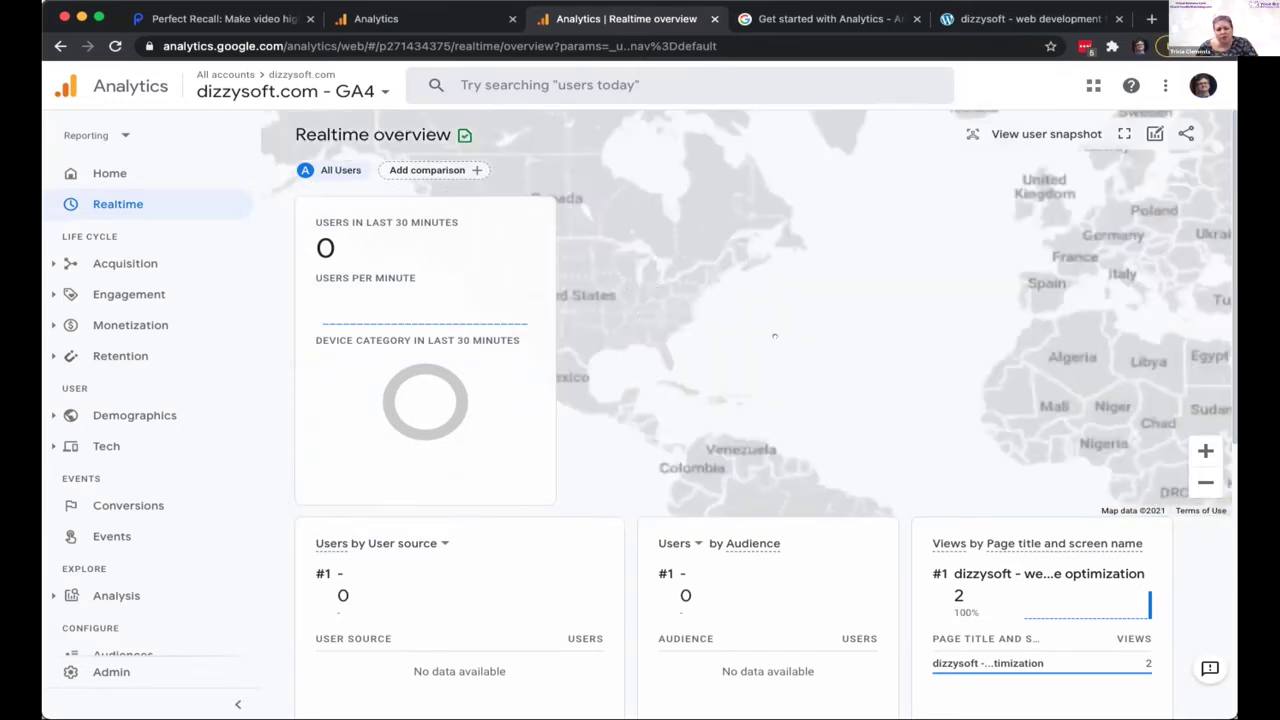
scroll(910, 350, "up", 2)
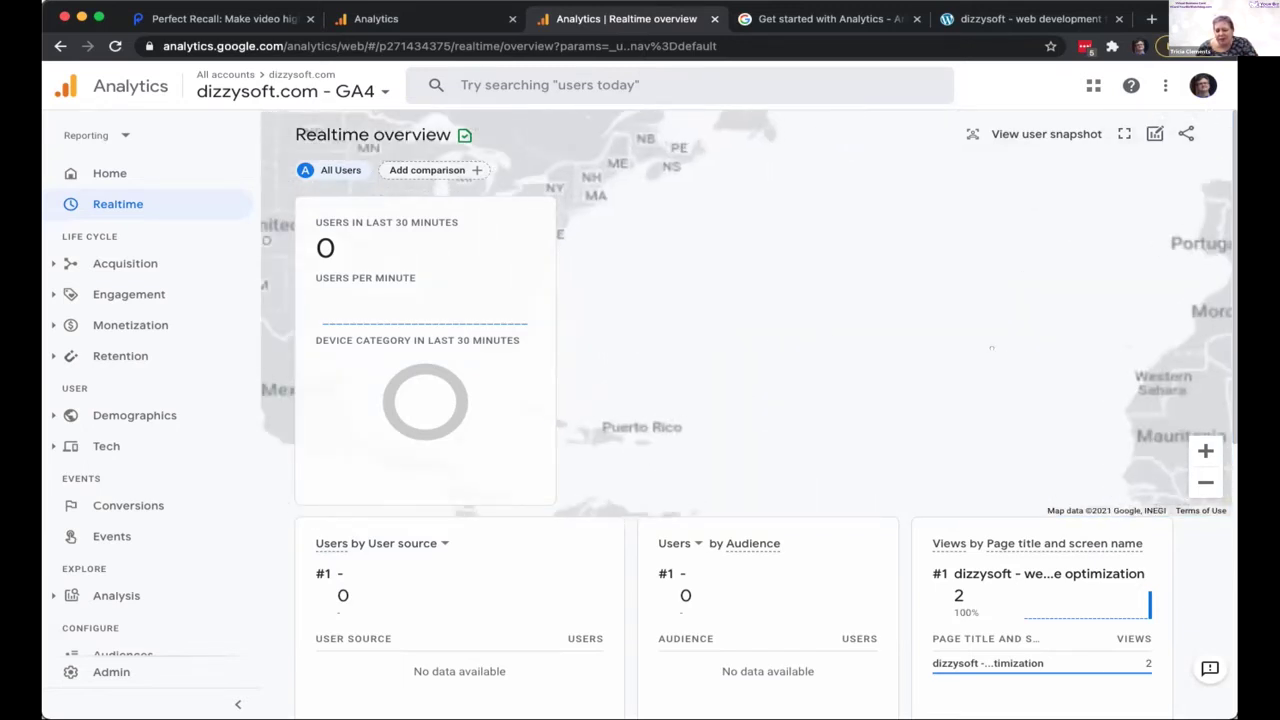
left_click_drag(770, 313, 1059, 340)
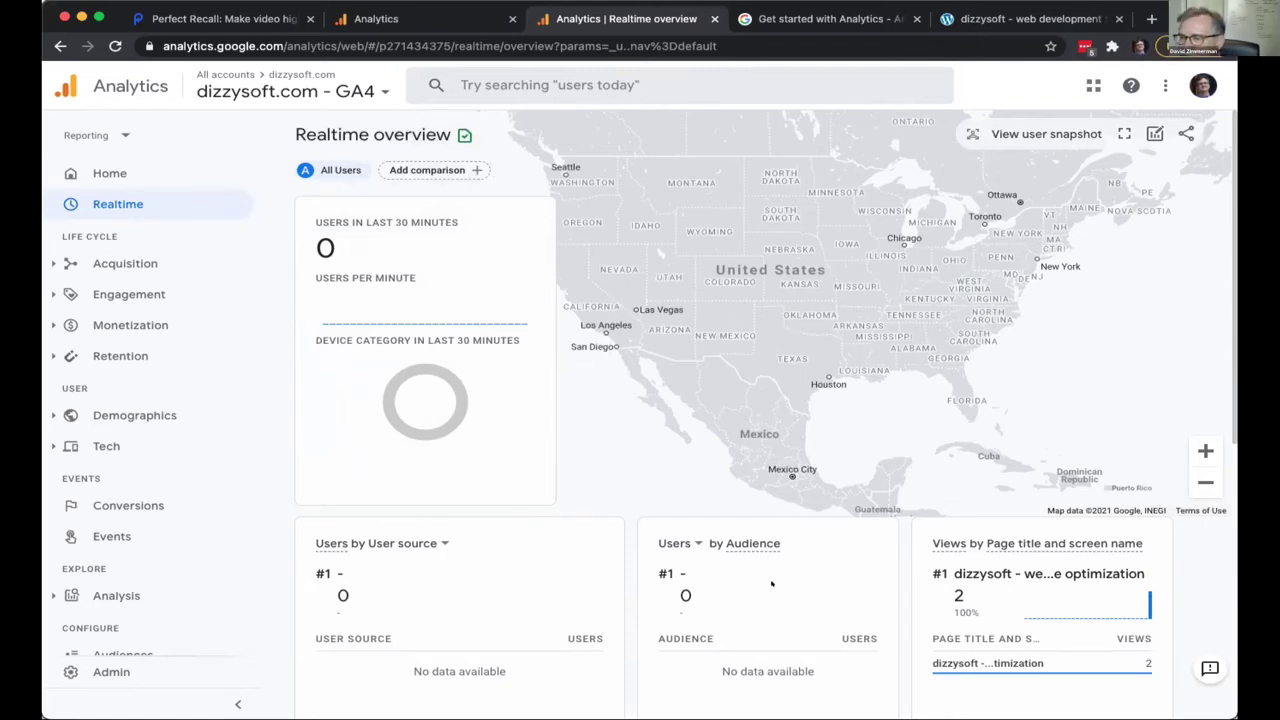
scroll(771, 584, "down", 3)
scroll(771, 584, "down", 5)
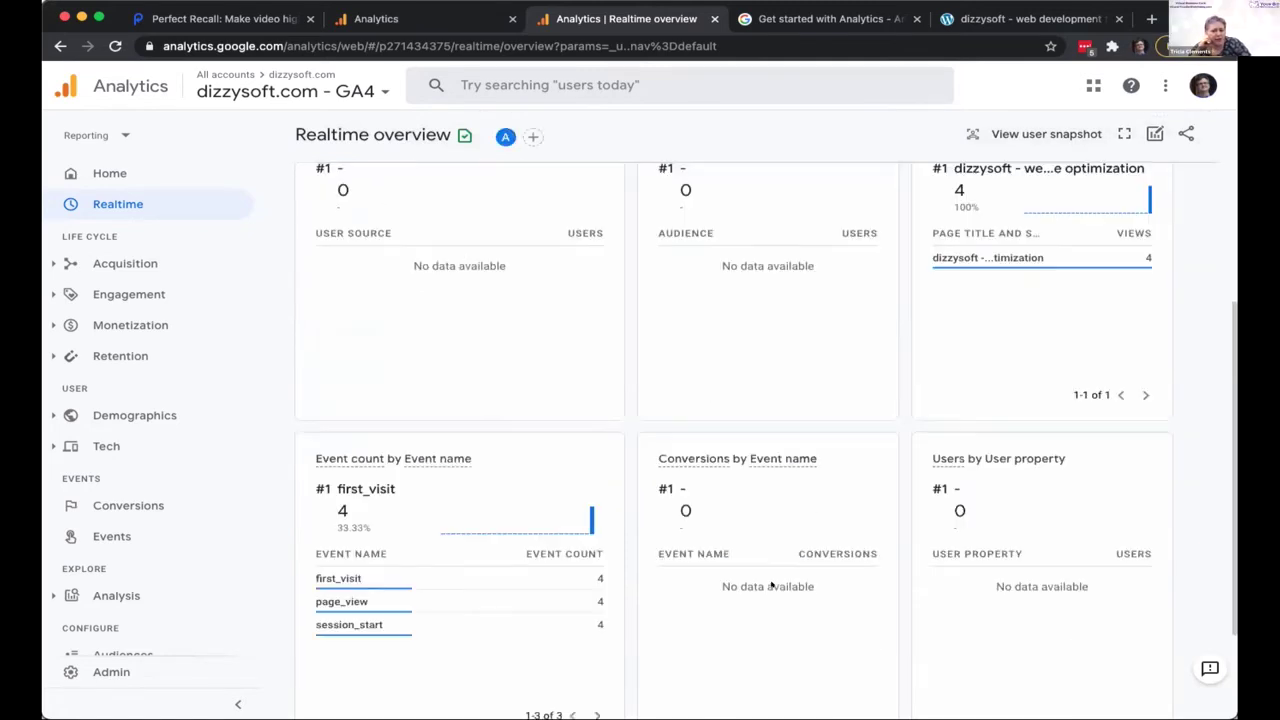
scroll(771, 584, "up", 8)
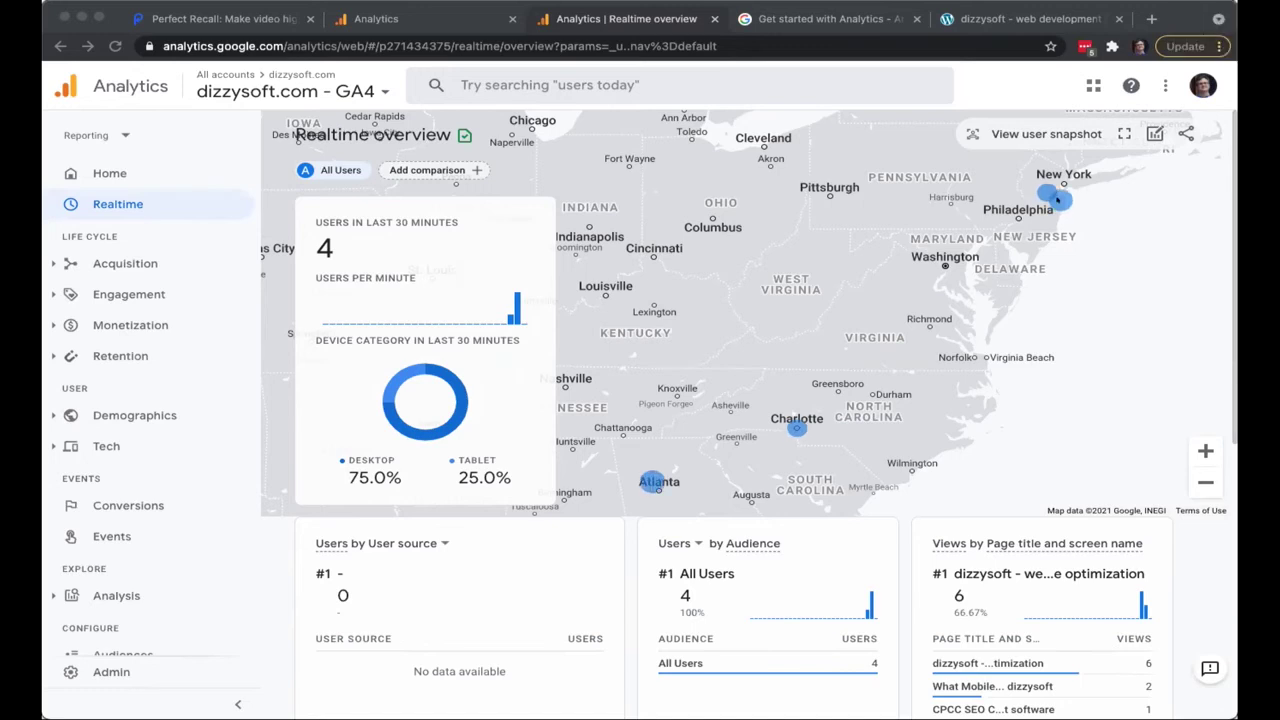
- Open zimorama.com in a new browser tab
left_click(1145, 18)
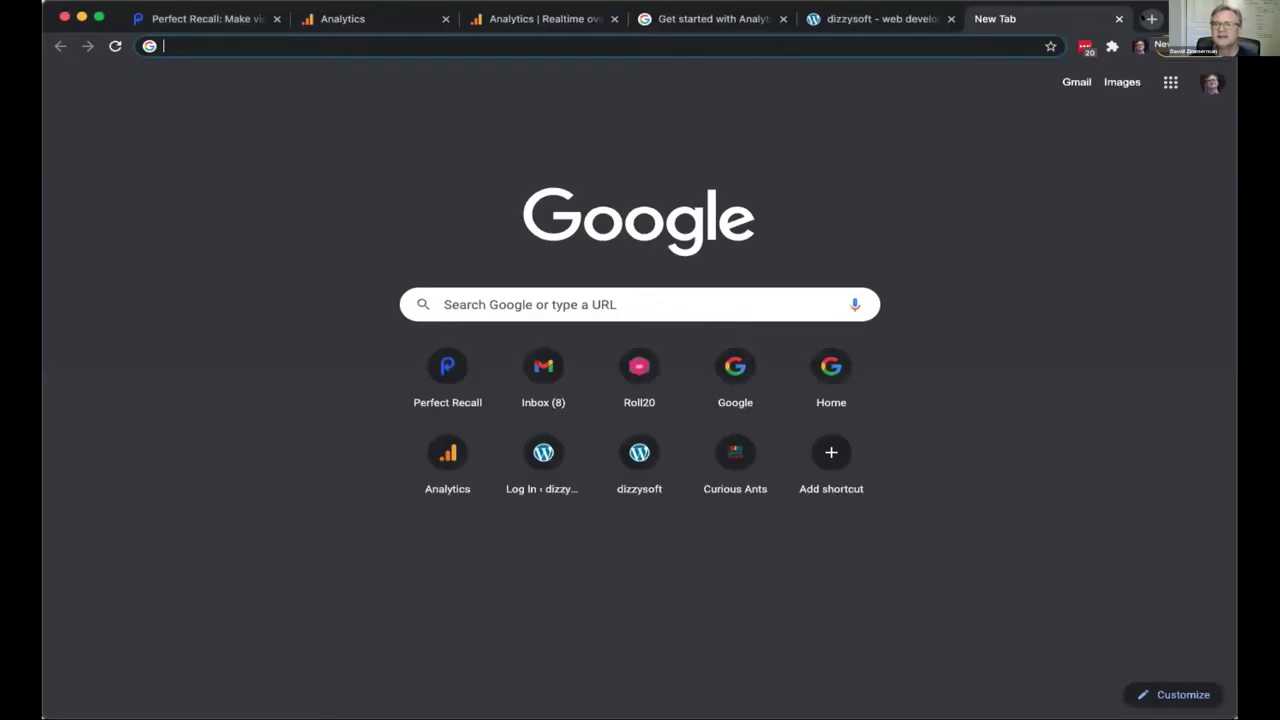
type("zimora")
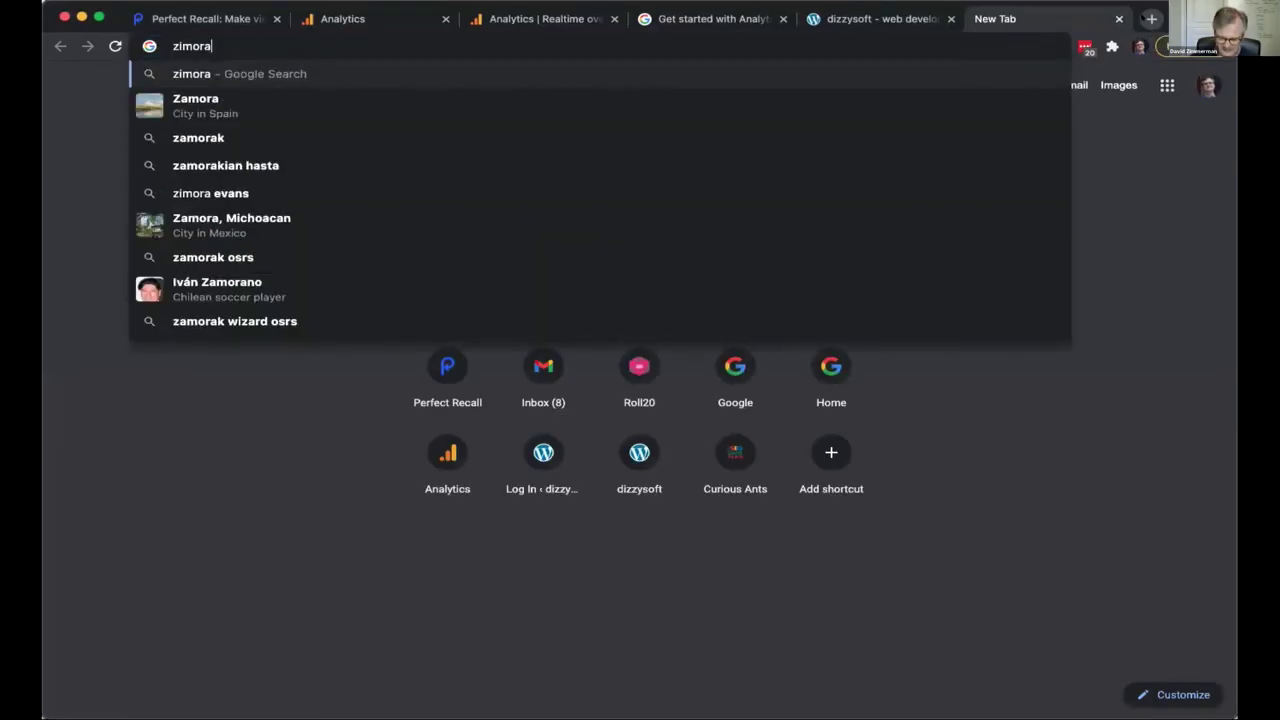
type("ma")
key("ctrl+Return")
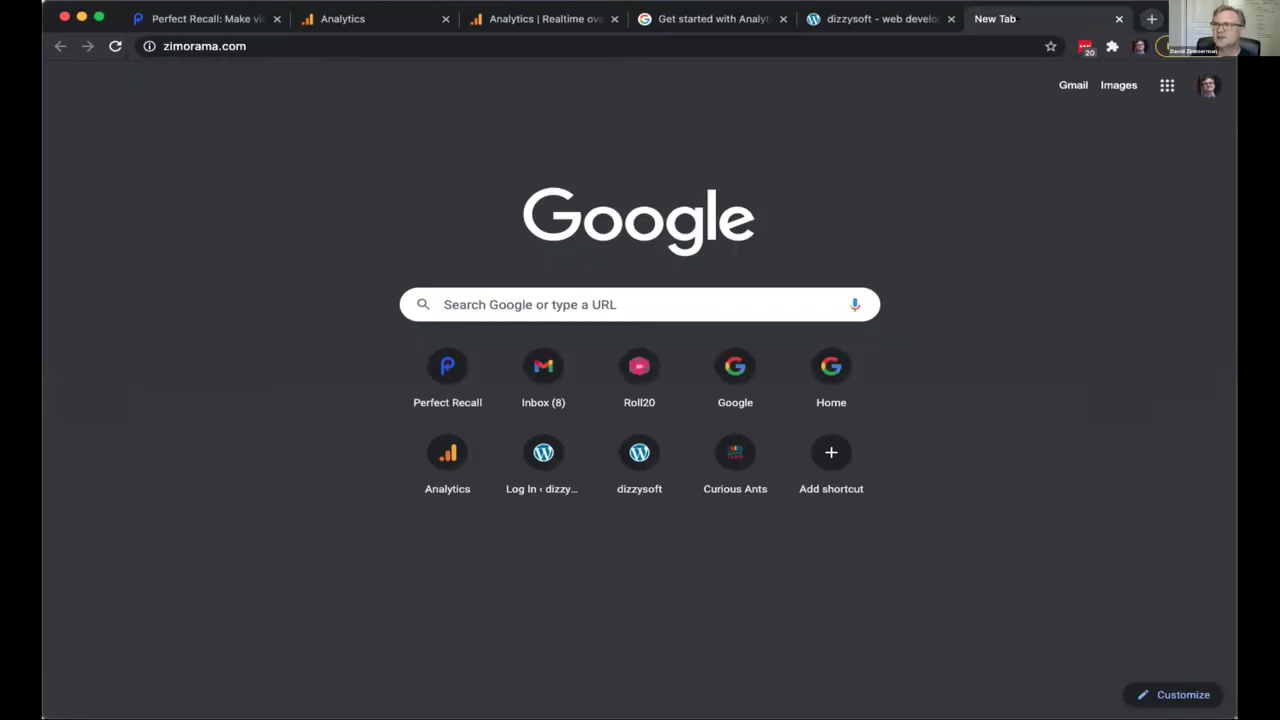
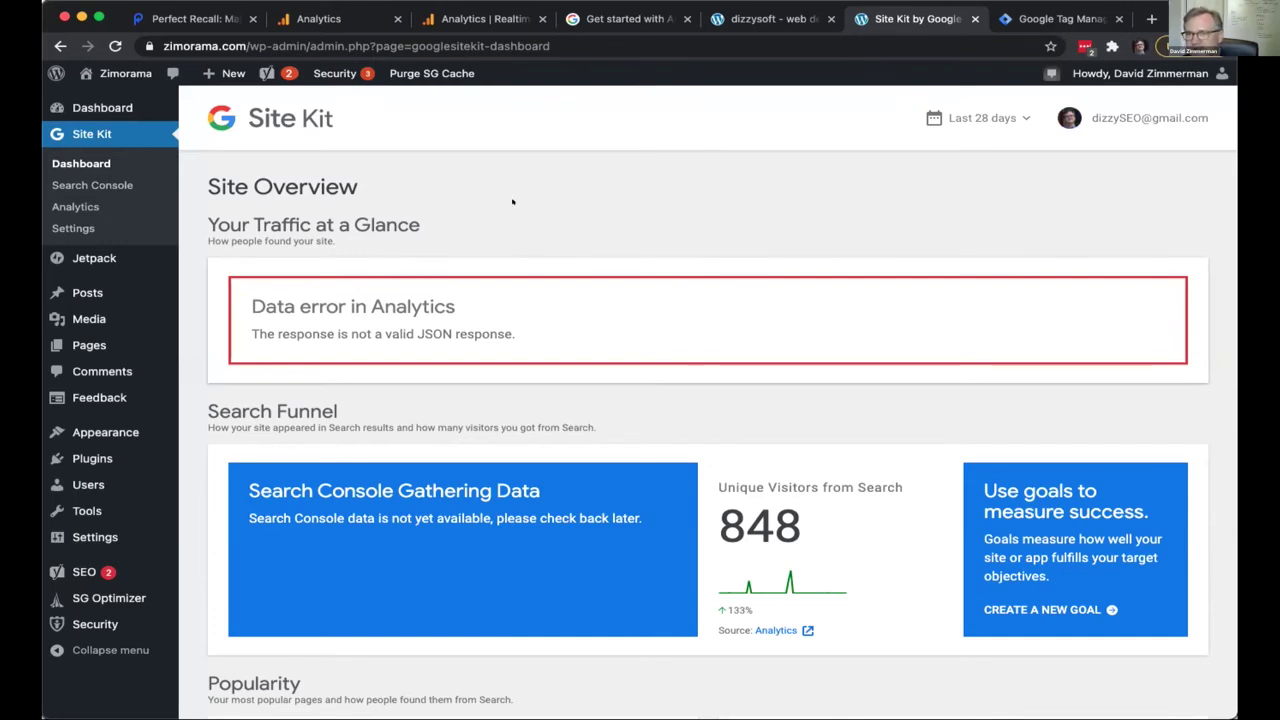
- Inspect the Analytics connection details in Site Kit's settings and check the zimorama.com container's tags in Tag Manager
scroll(520, 206, "down", 1)
scroll(505, 205, "down", 1)
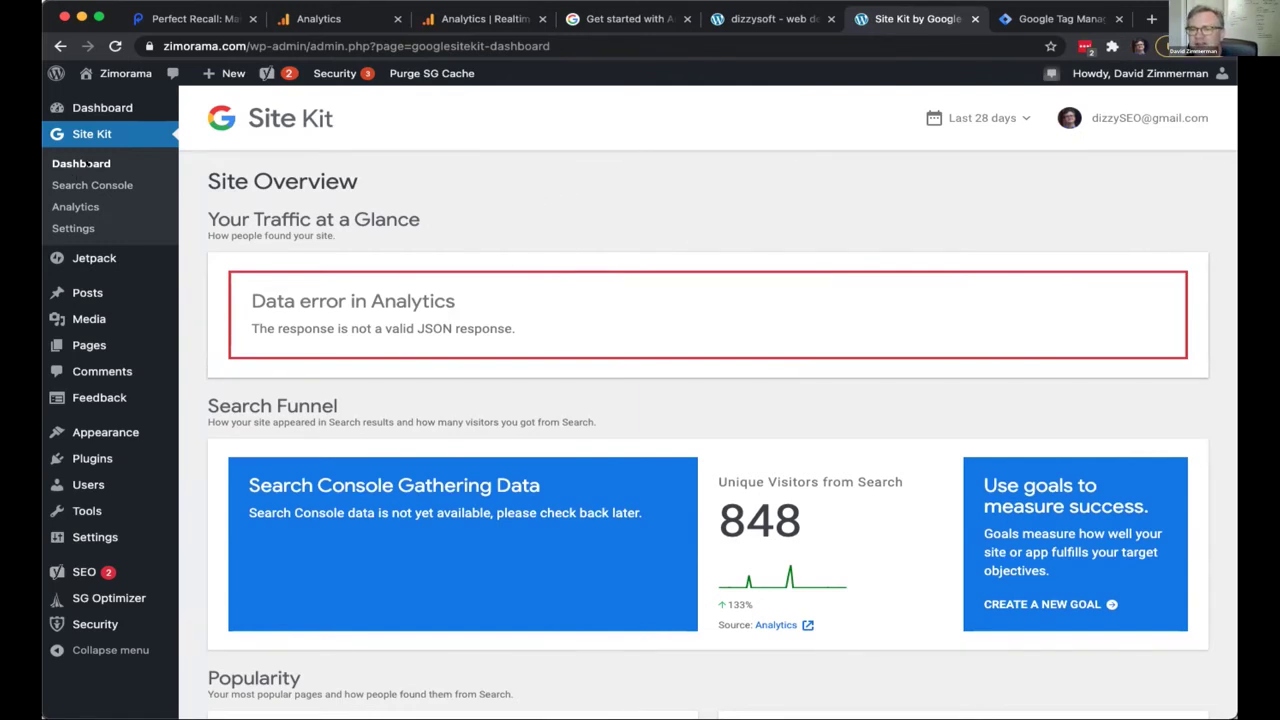
left_click(85, 229)
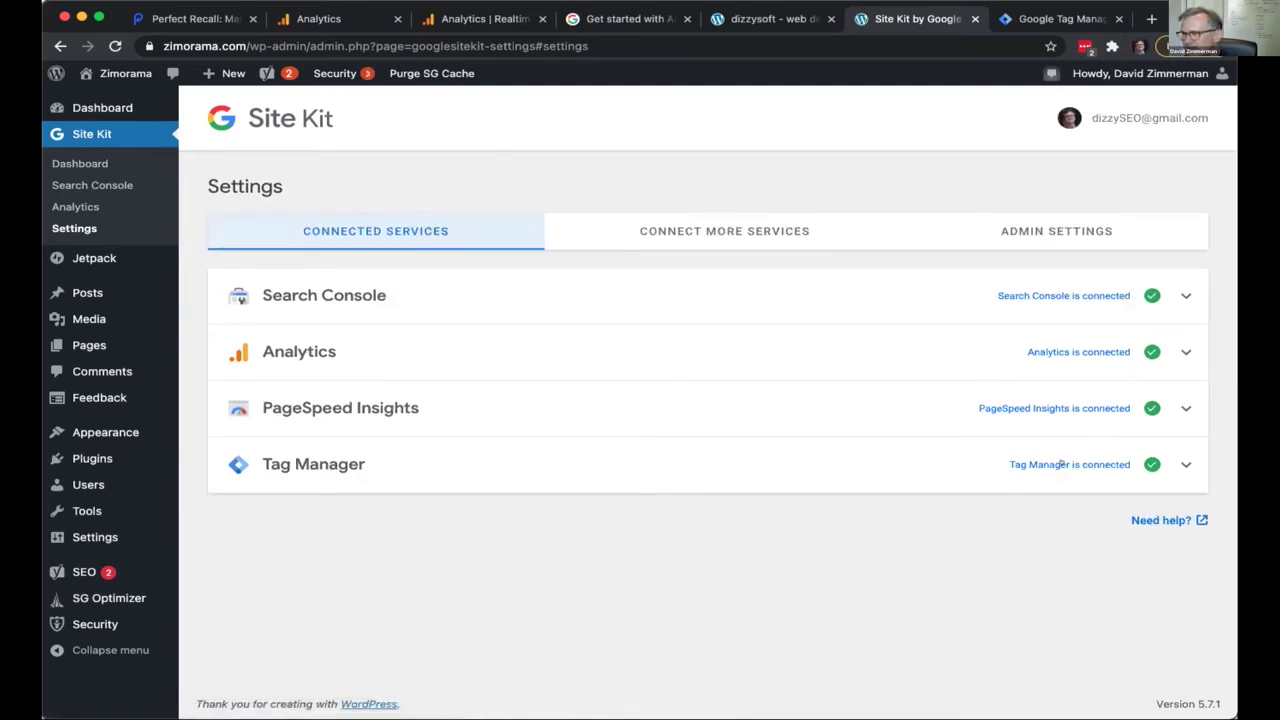
left_click(1170, 344)
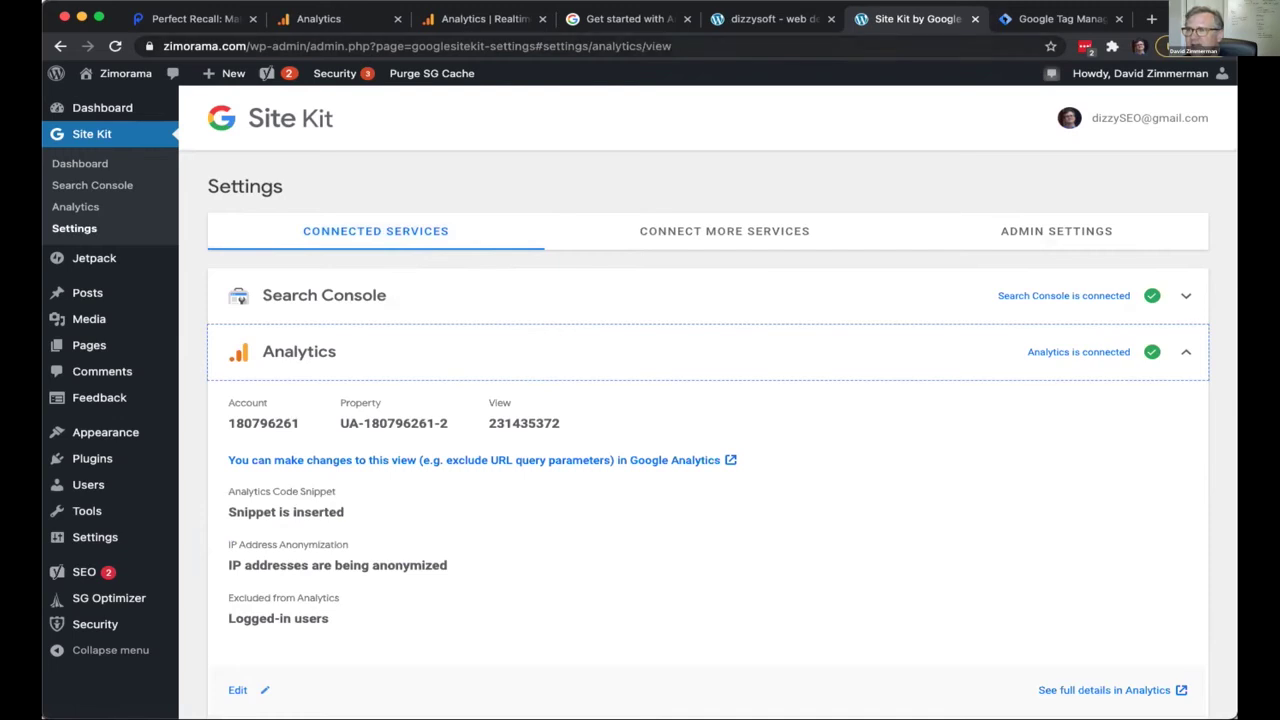
left_click(1020, 19)
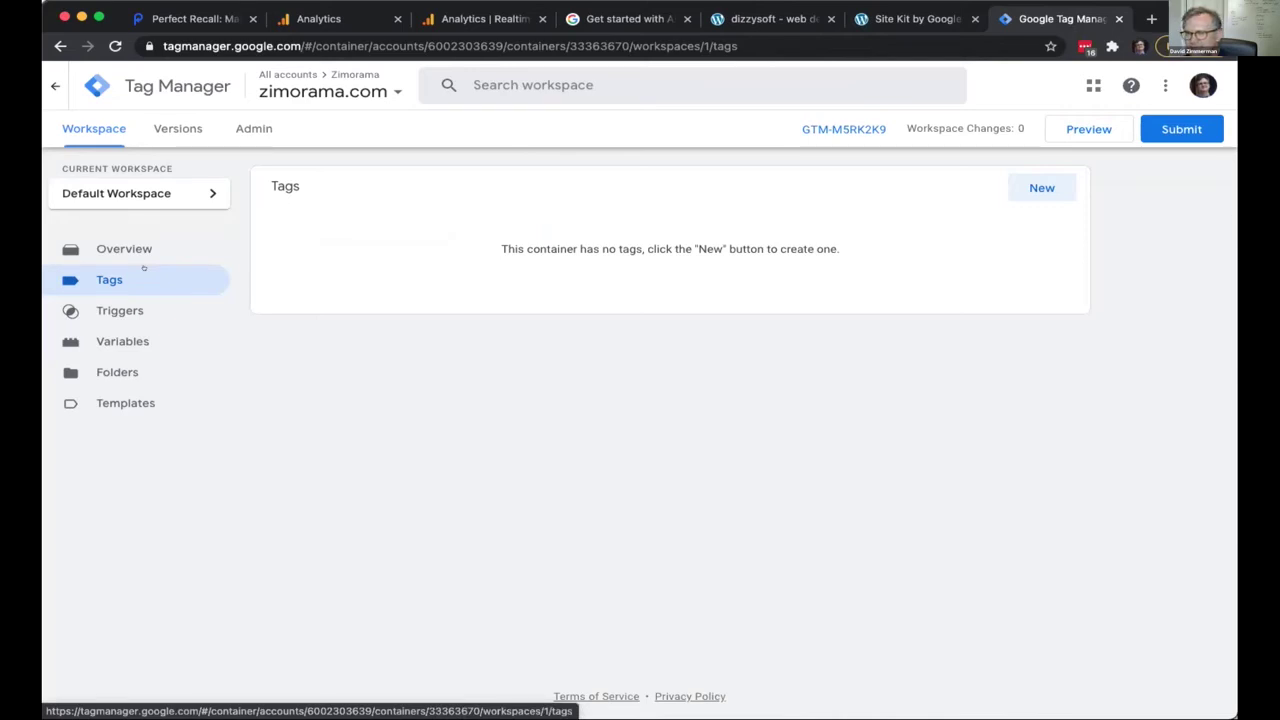
- Switch Analytics to the Zimorama property's All Web Site Data view and close the tab with the dizzysoft GA4 Realtime report
left_click(357, 18)
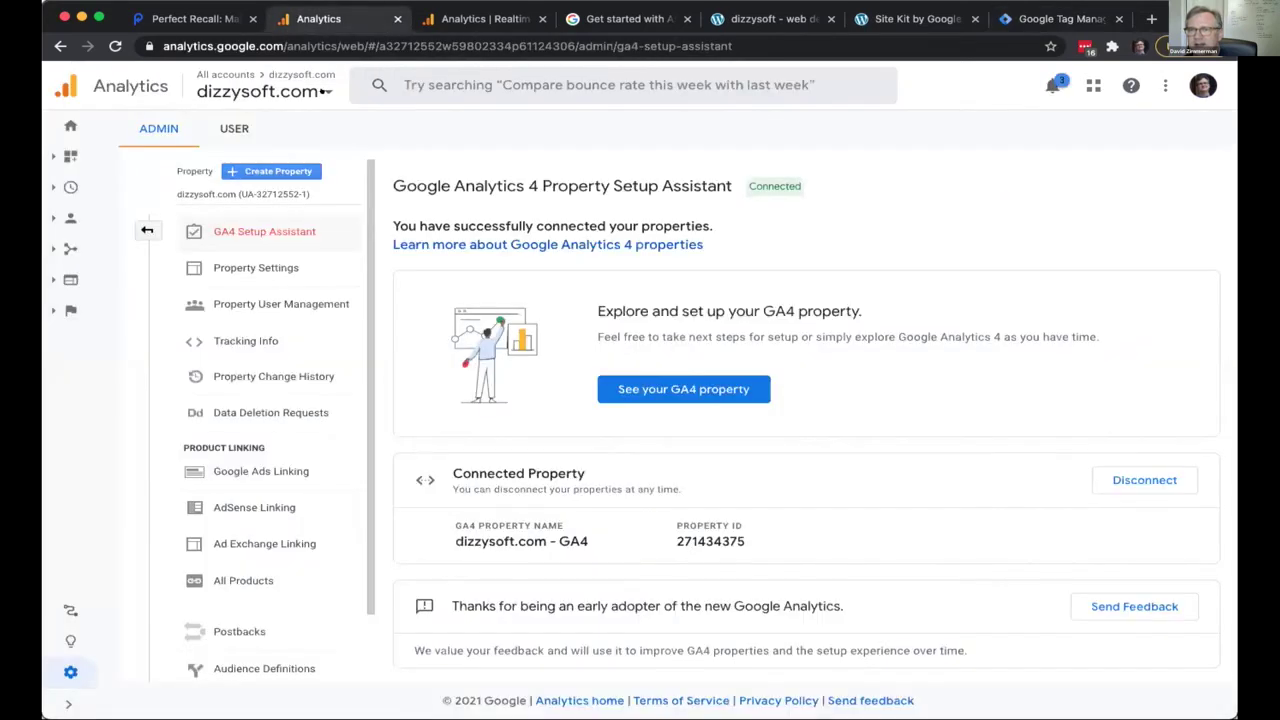
left_click(323, 91)
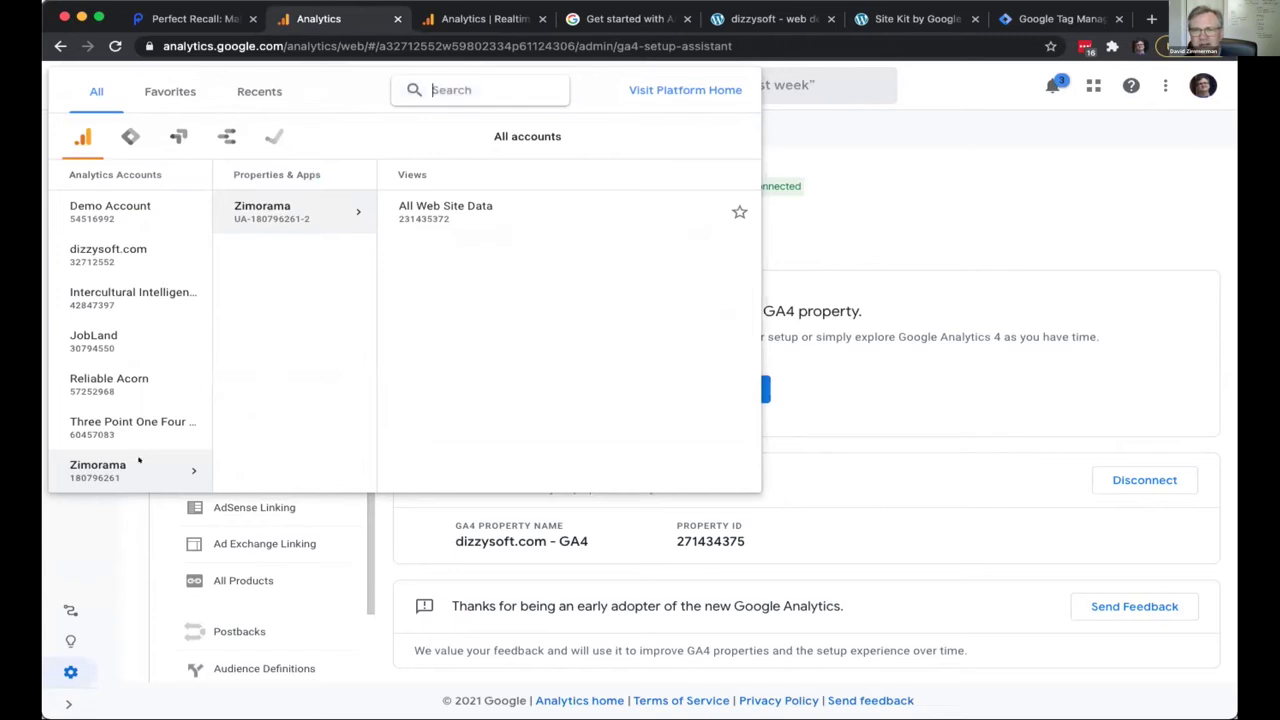
left_click(556, 204)
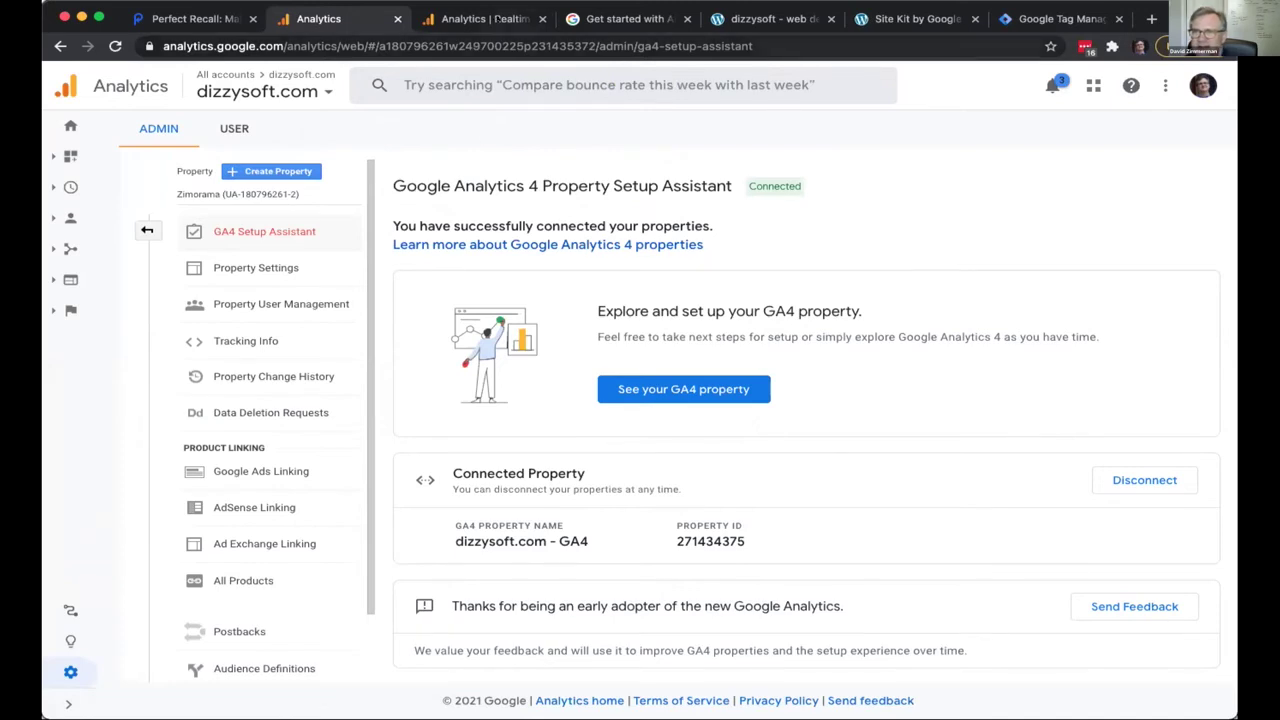
left_click(683, 389)
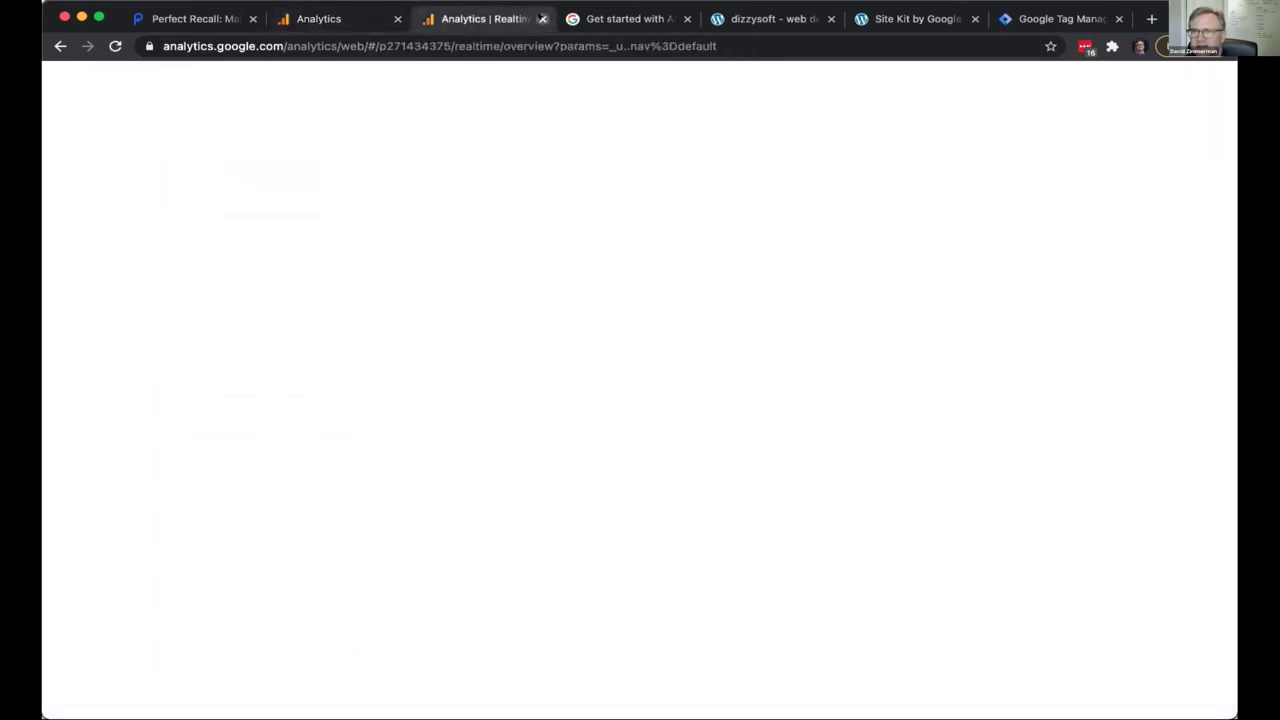
left_click(542, 18)
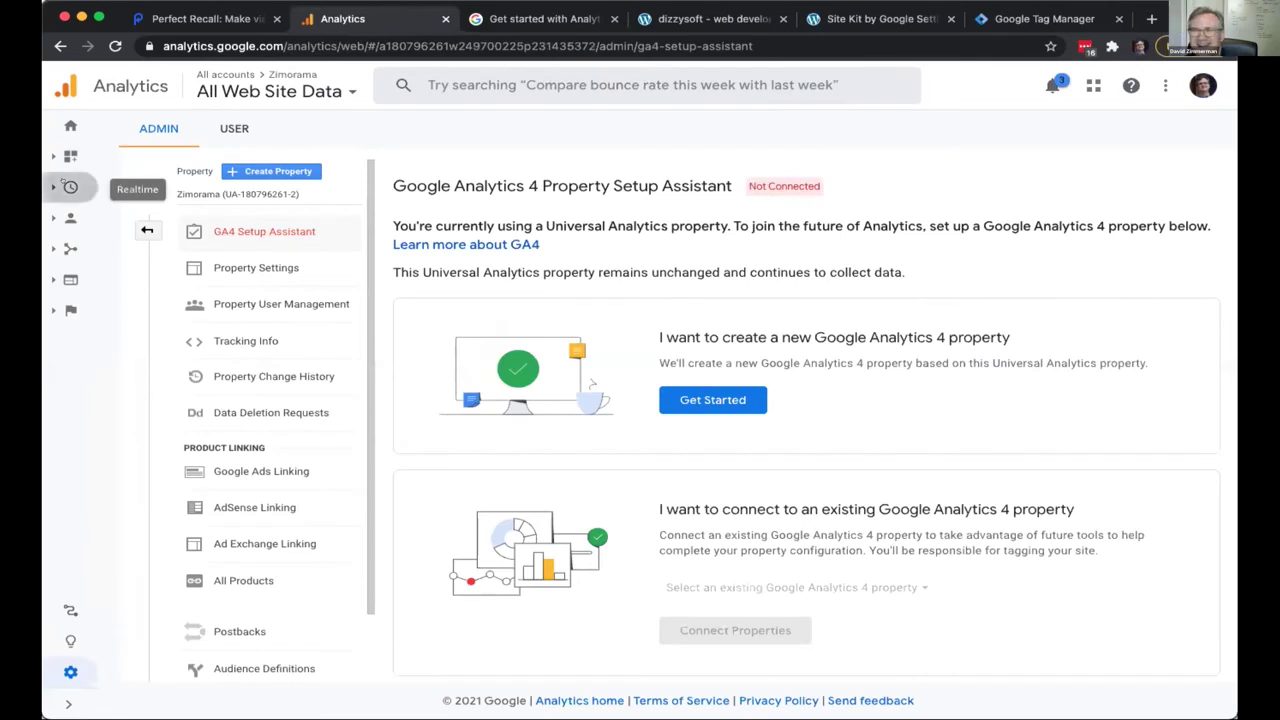
- Open the Realtime overview for the Zimorama property and check its pageviews per minute
left_click(68, 187)
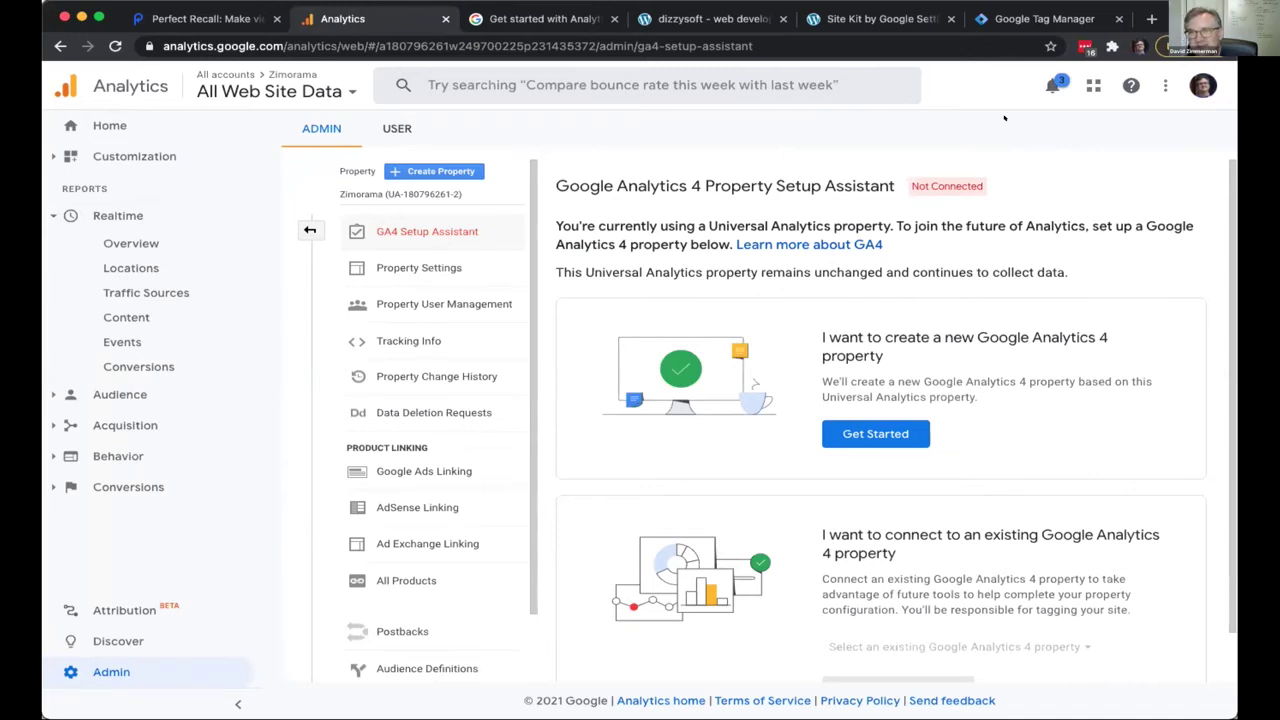
left_click(116, 229)
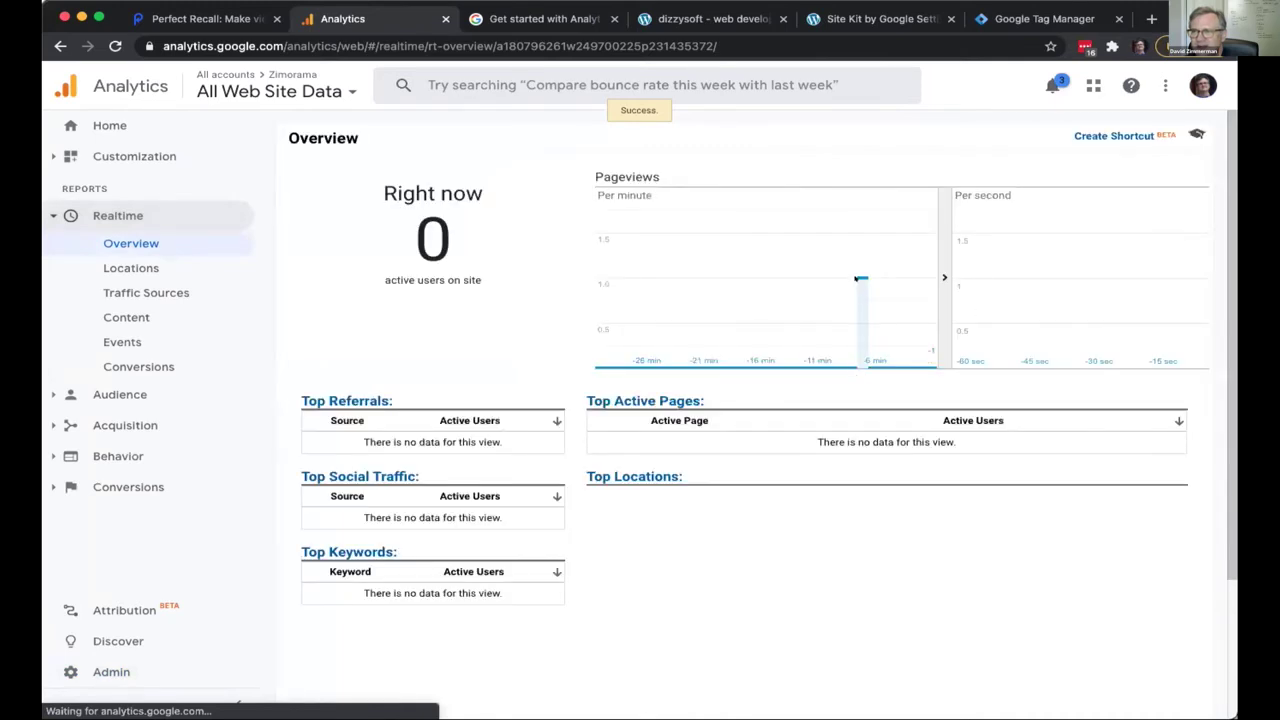
mouse_move(855, 287)
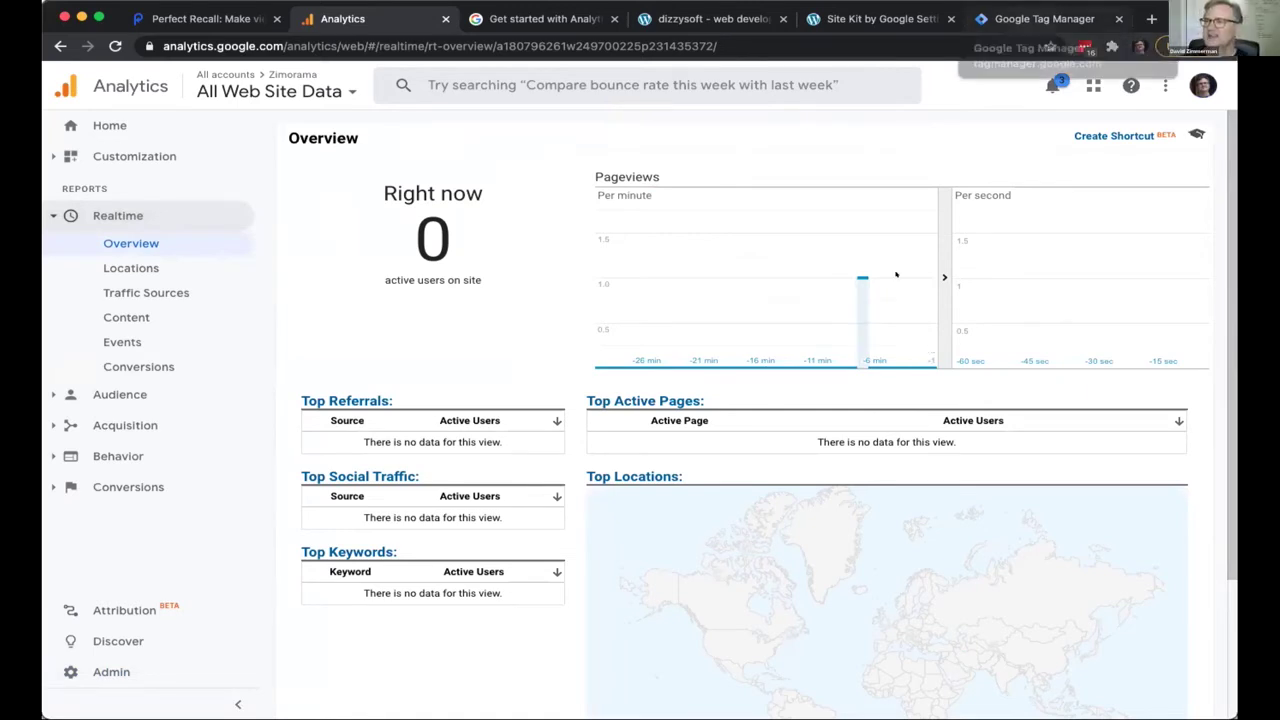
- Create a new tag in the zimorama.com container in Tag Manager and name it "Google Analytics- Universal"
left_click(1040, 18)
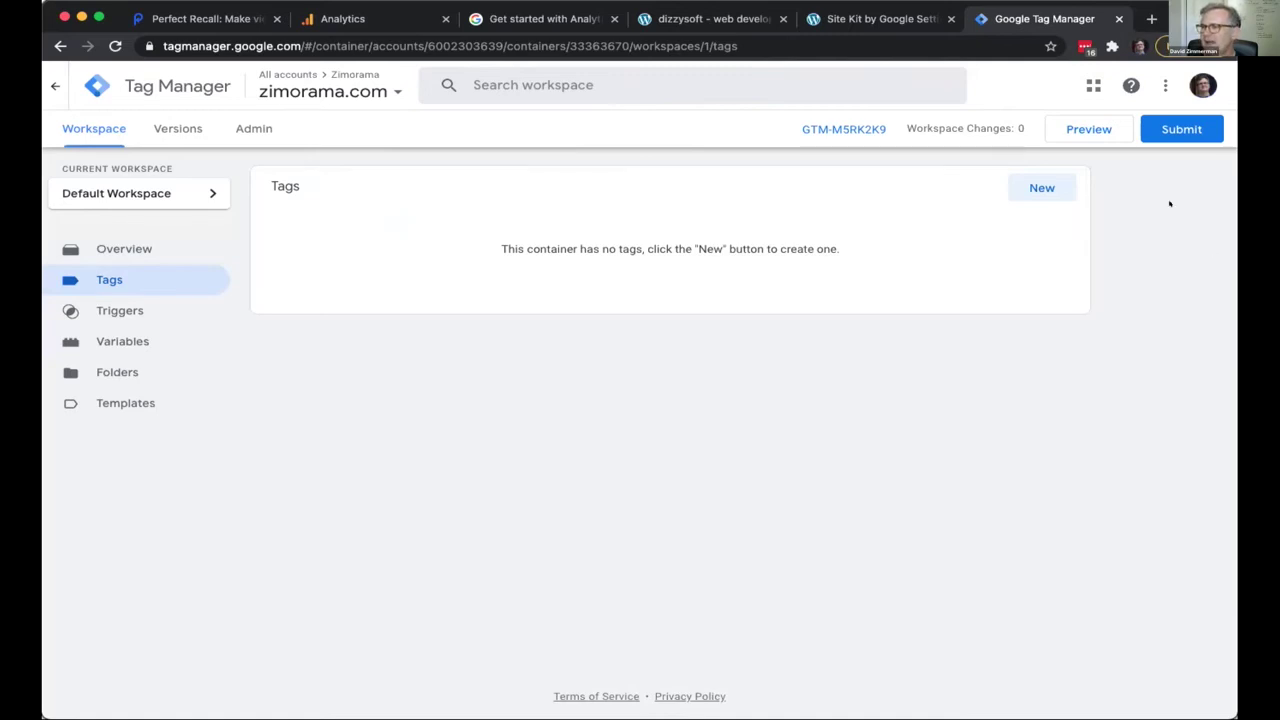
left_click(1037, 184)
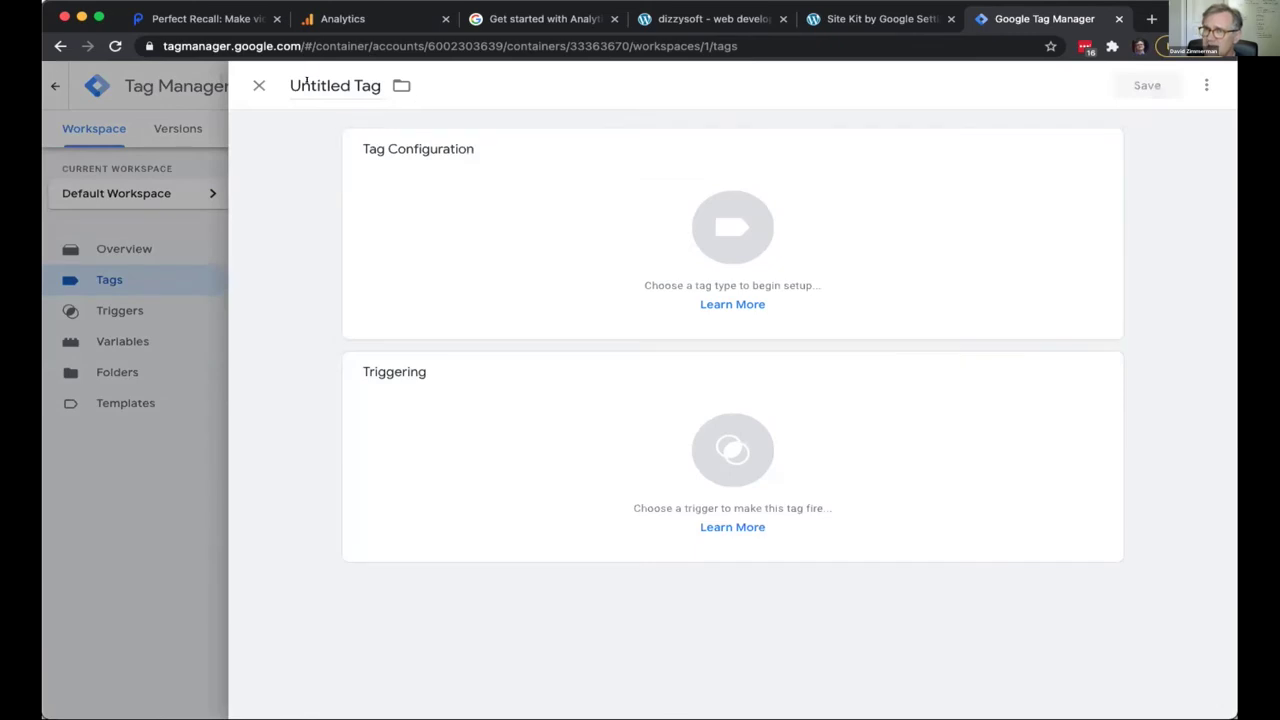
left_click(304, 84)
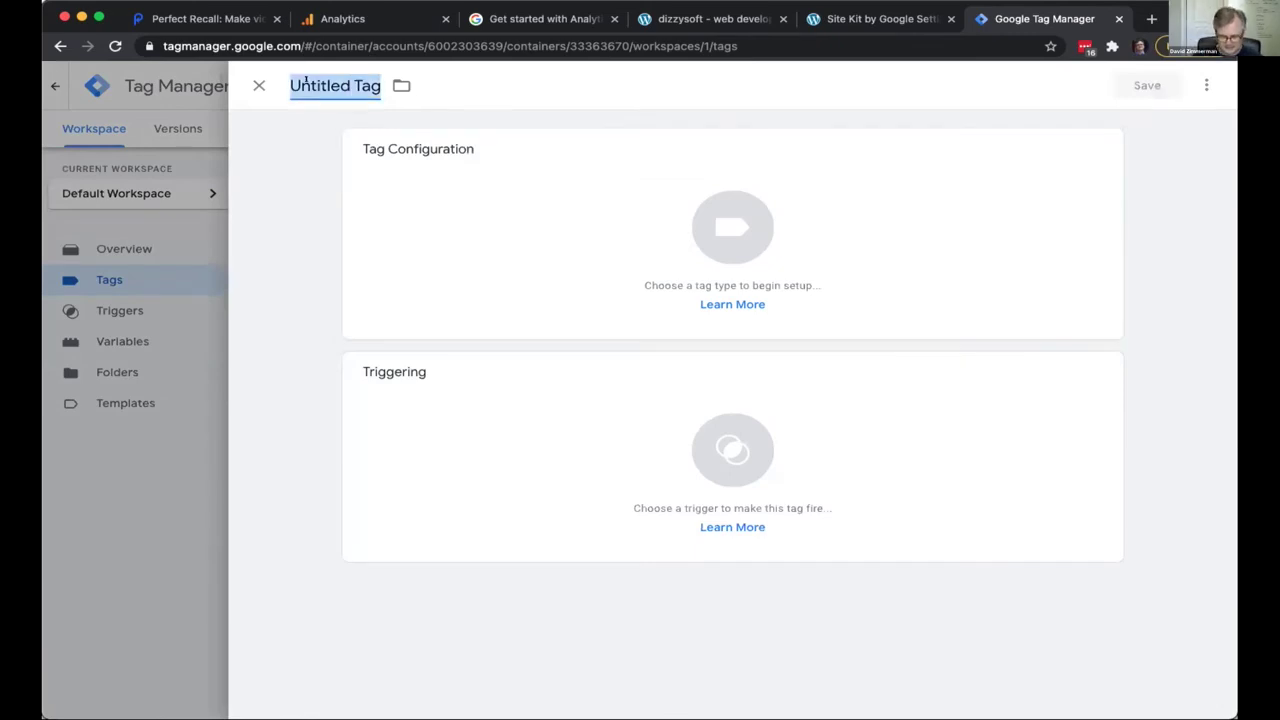
type("Google ")
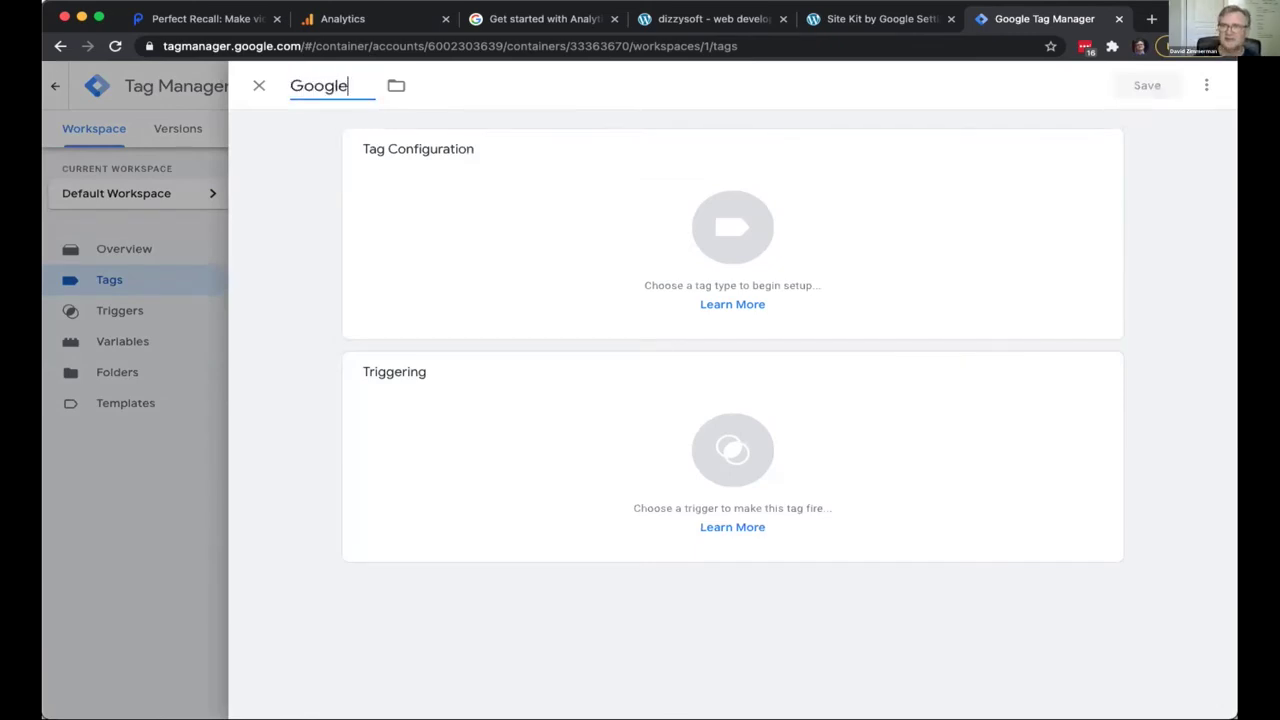
type("Anal")
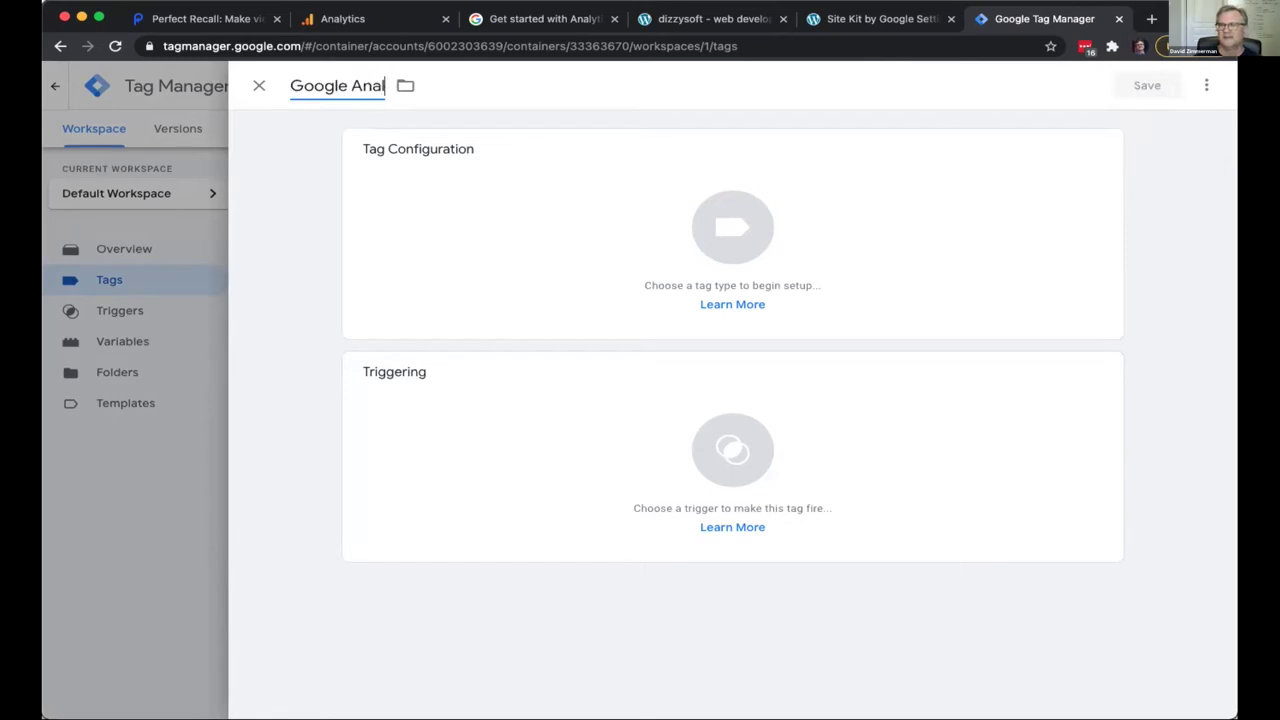
type("ytics- Universal")
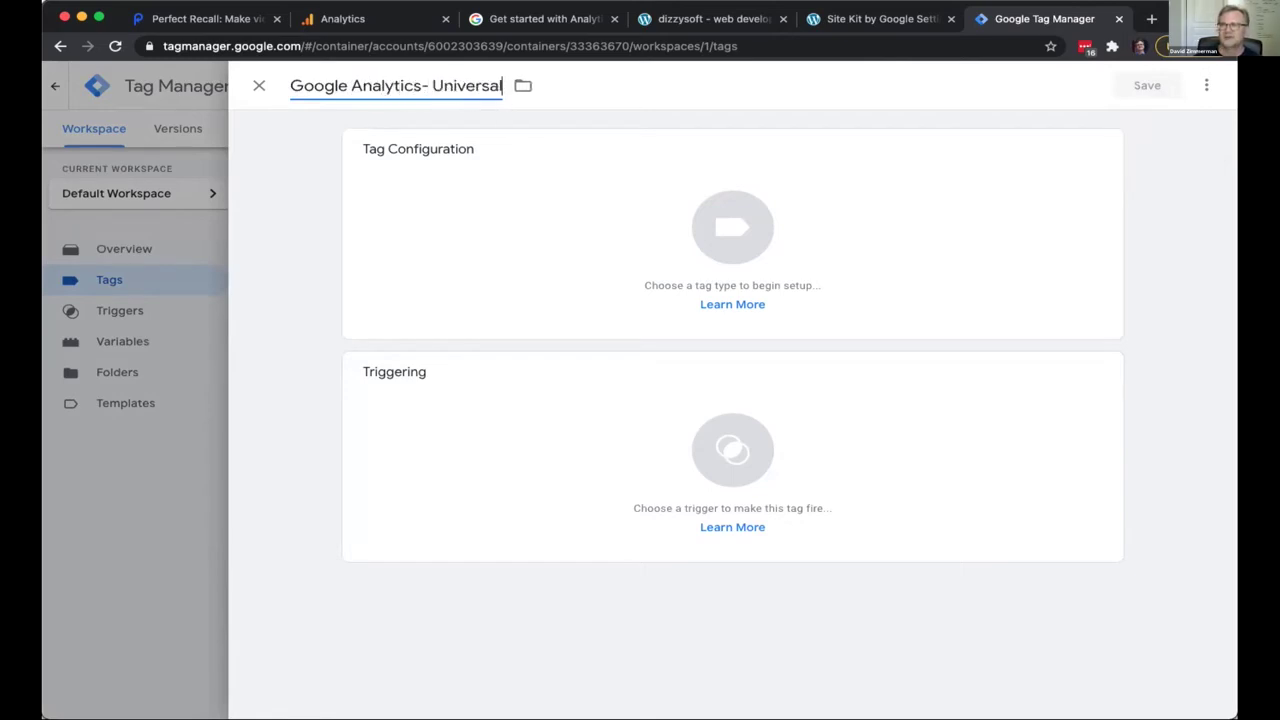
- Set the tag type to Google Analytics: Universal Analytics and start a new variable for its Google Analytics Settings
left_click(376, 190)
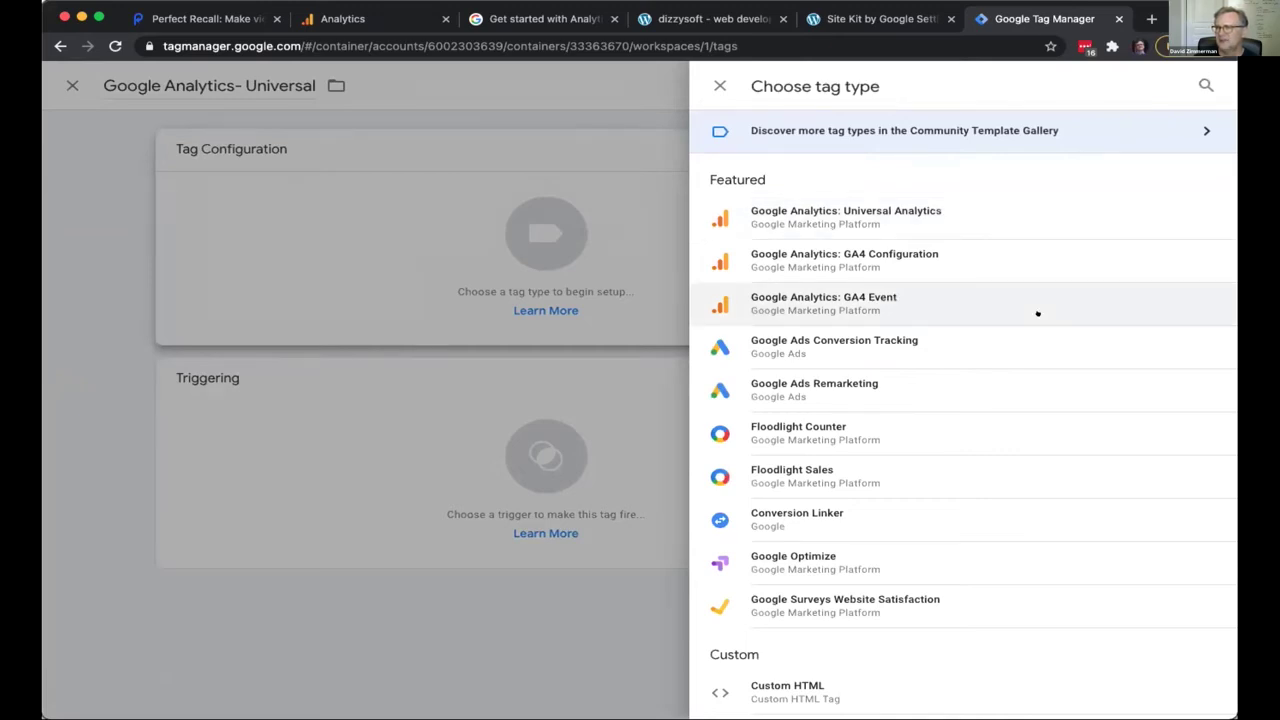
left_click(979, 204)
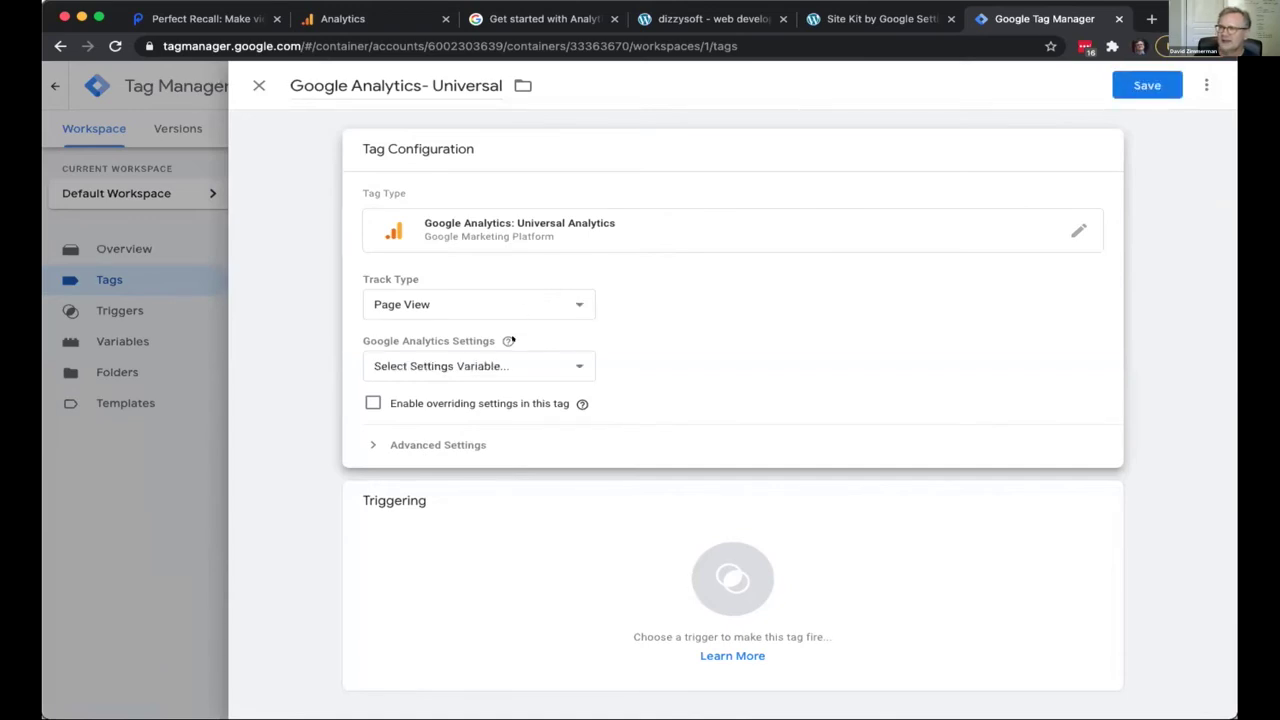
left_click(510, 354)
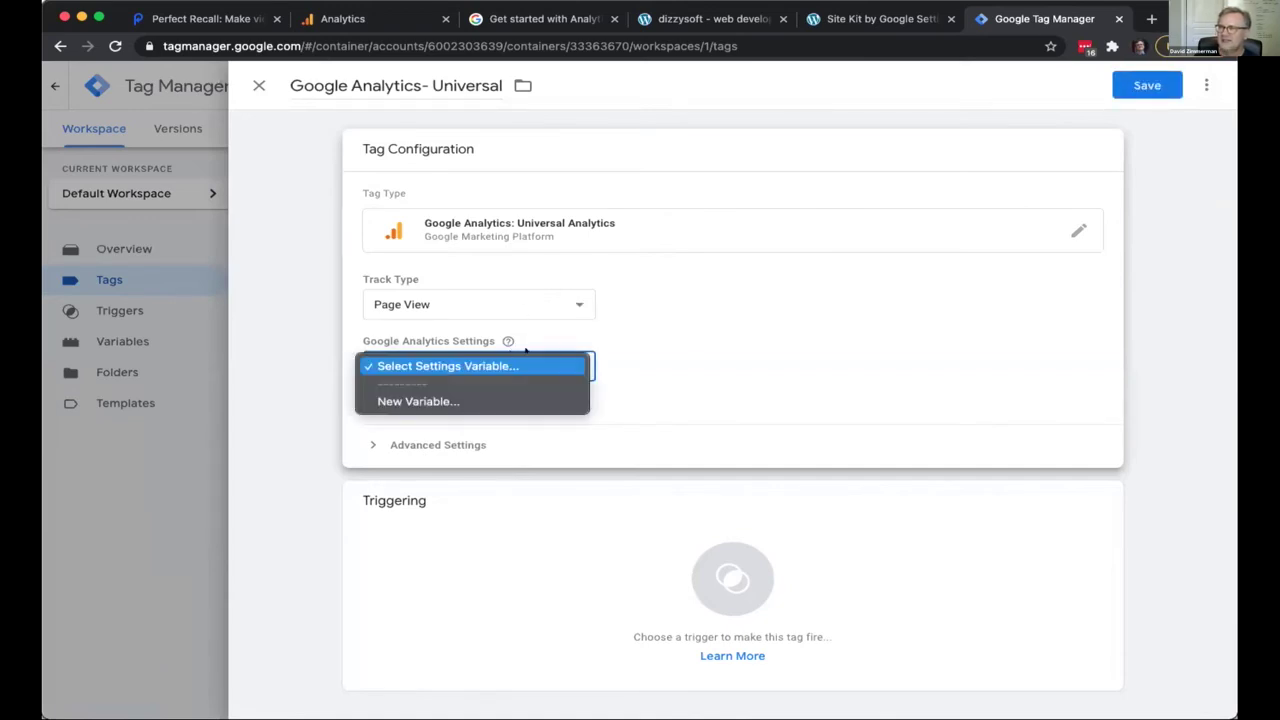
left_click(691, 348)
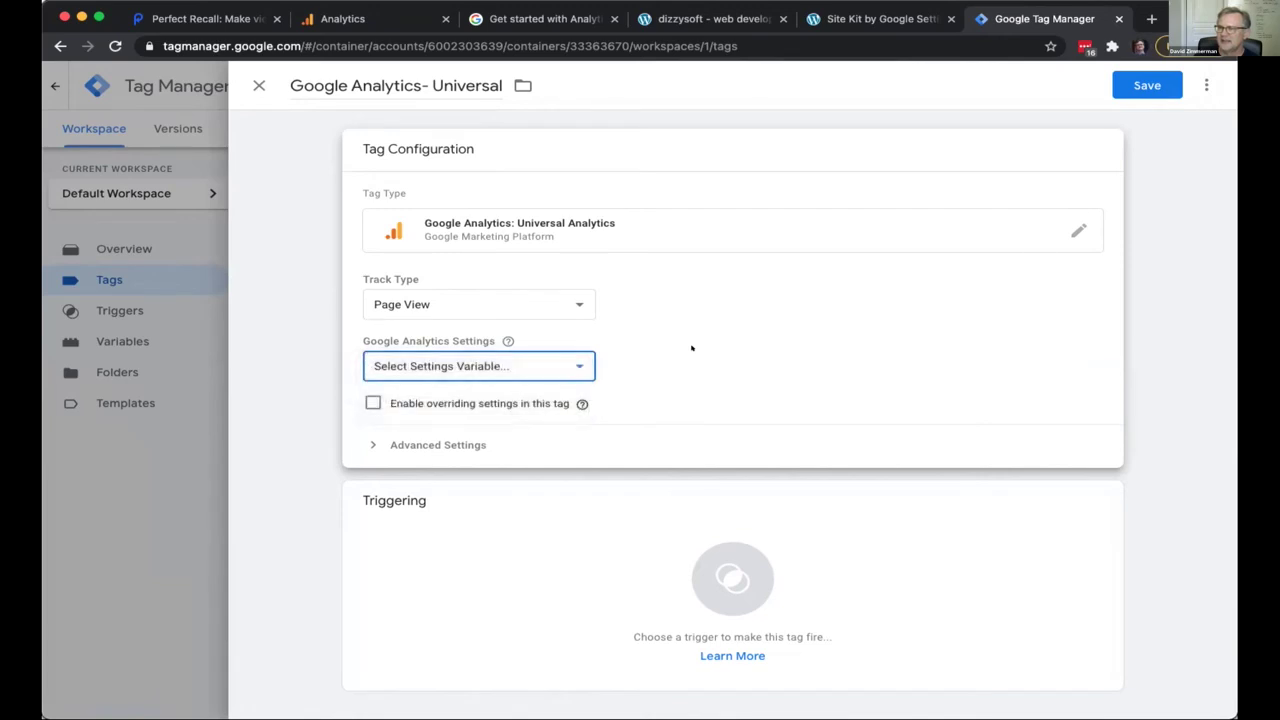
left_click(443, 366)
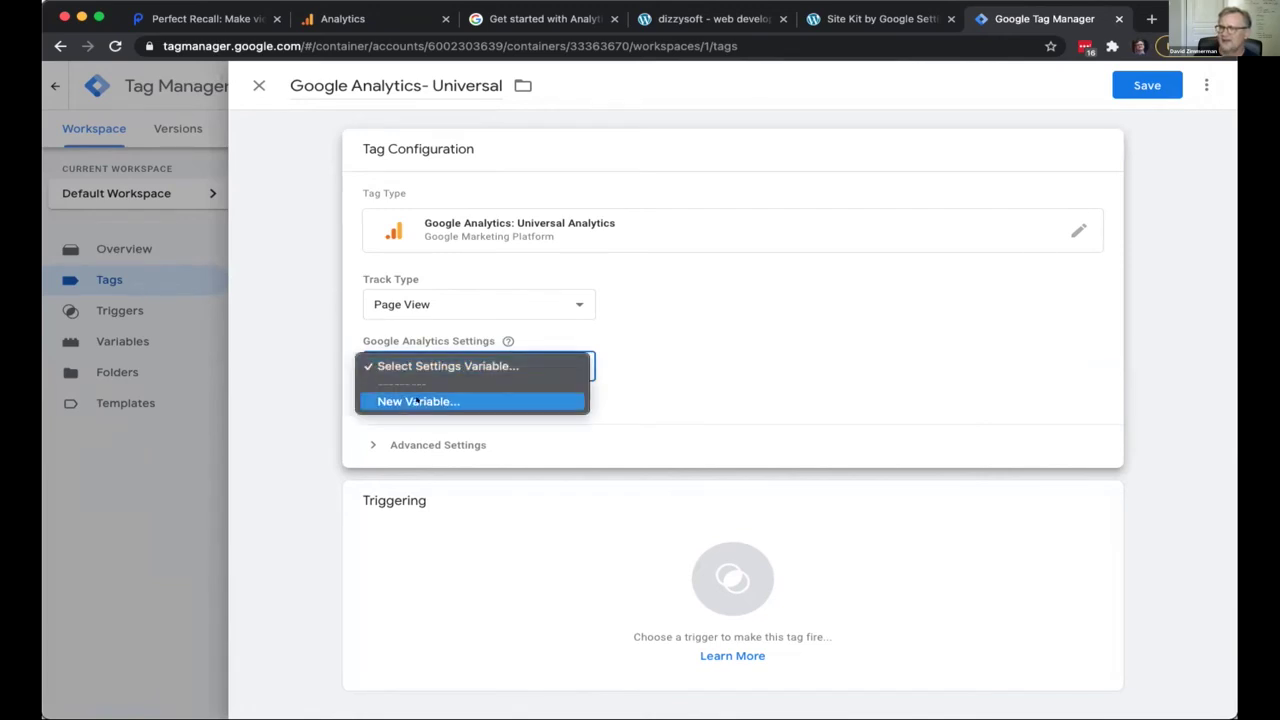
left_click(414, 400)
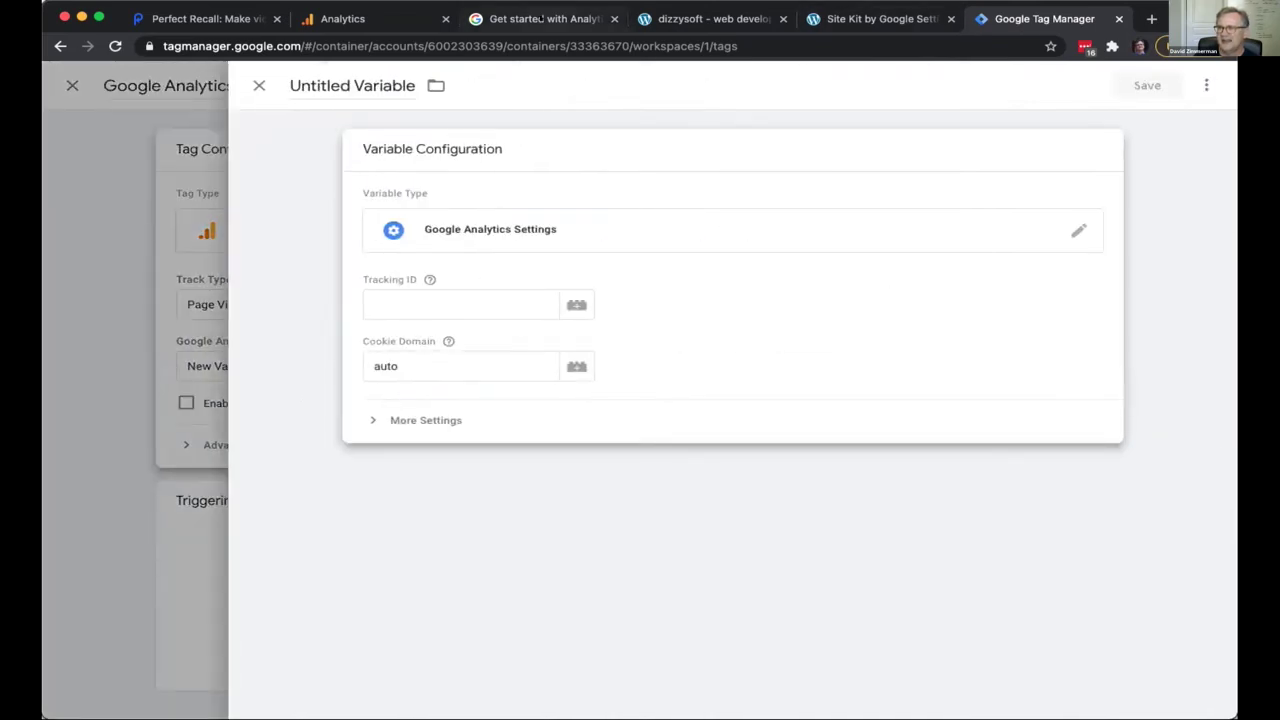
- Copy the Universal Analytics property ID from Site Kit's Analytics settings and paste it as the new variable's Tracking ID
left_click(545, 18)
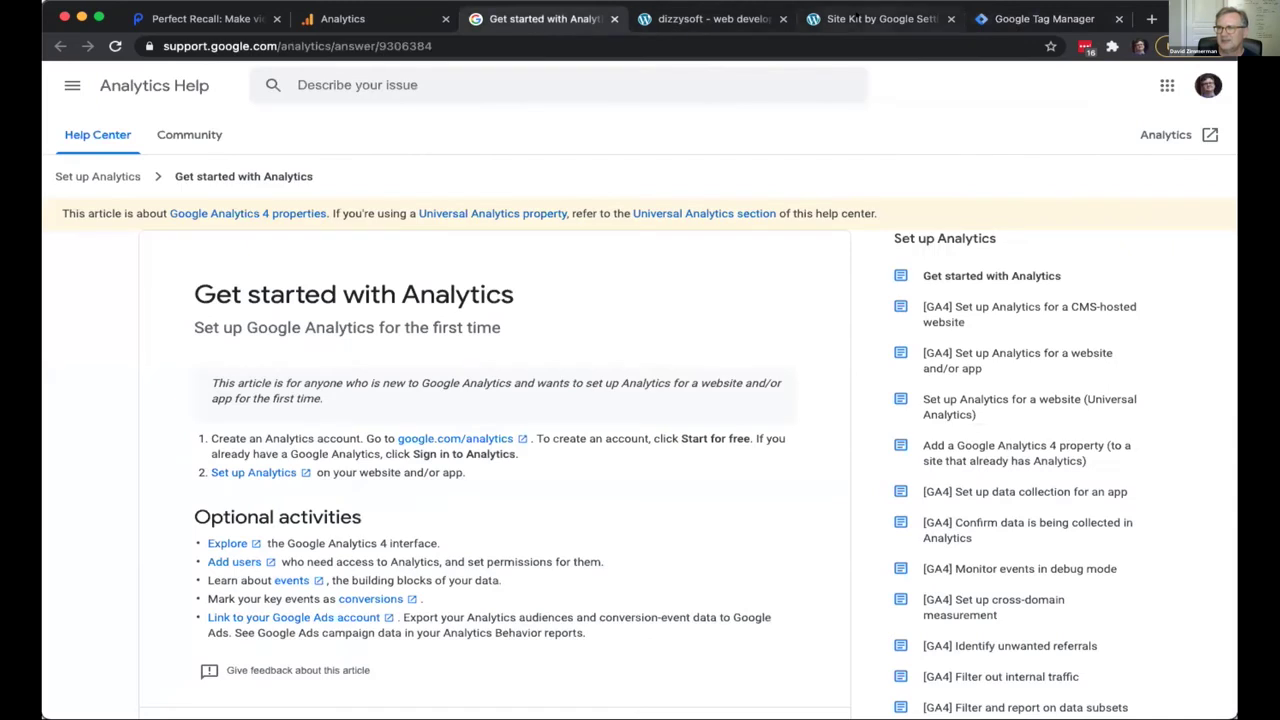
left_click(855, 18)
left_click_drag(333, 411, 446, 424)
key("super+c")
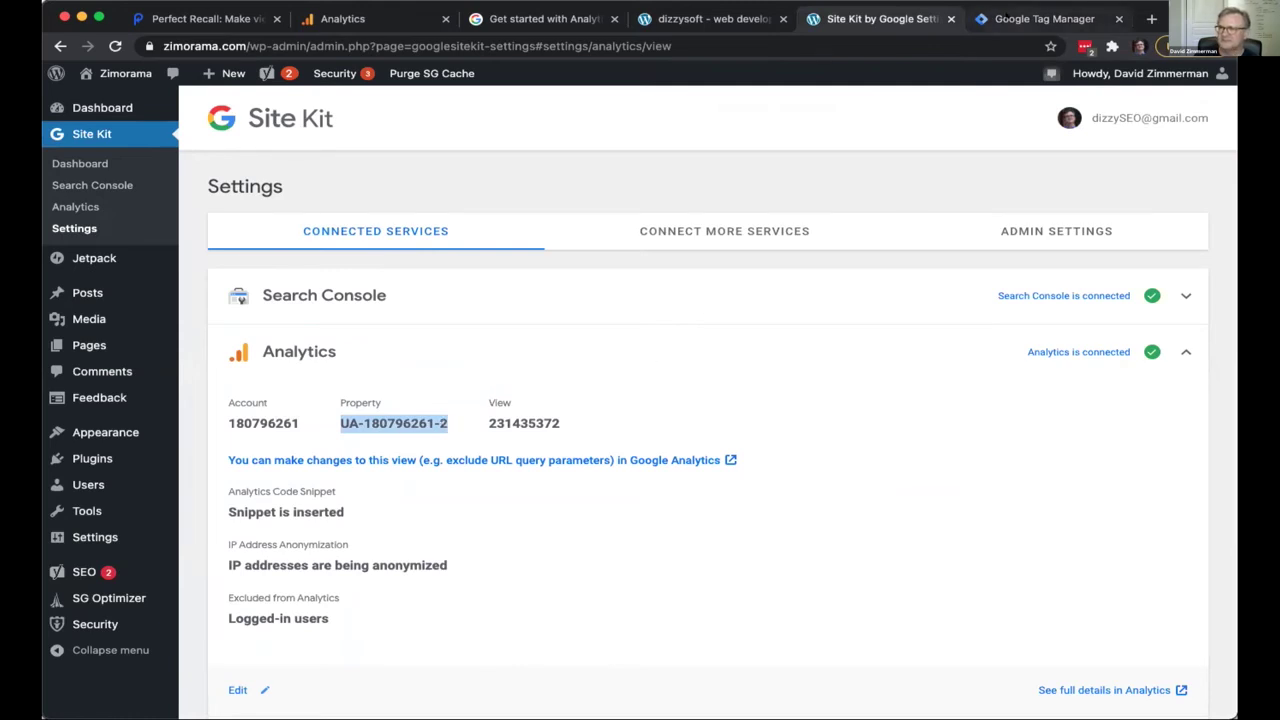
left_click(1040, 18)
left_click(390, 298)
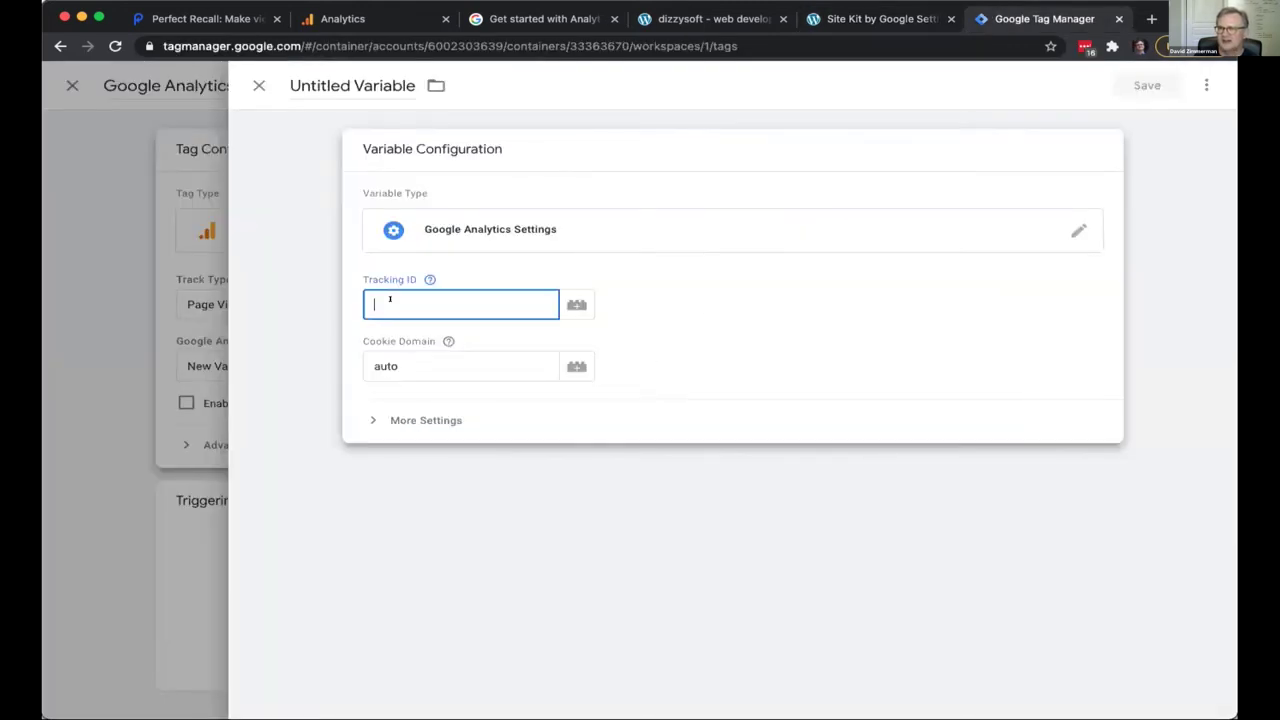
key("super+v")
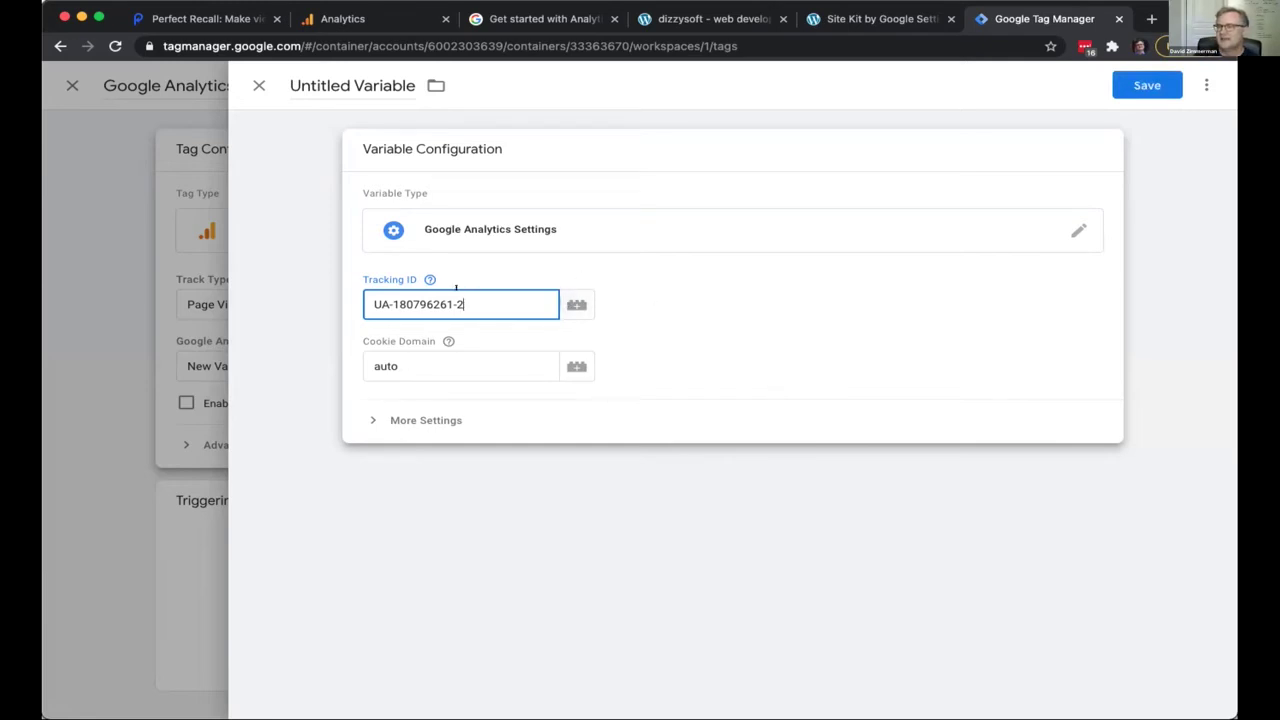
- Copy and clear the Tracking ID value, and start a new variable to supply it instead
key("super+a")
key("super+c")
key("BackSpace")
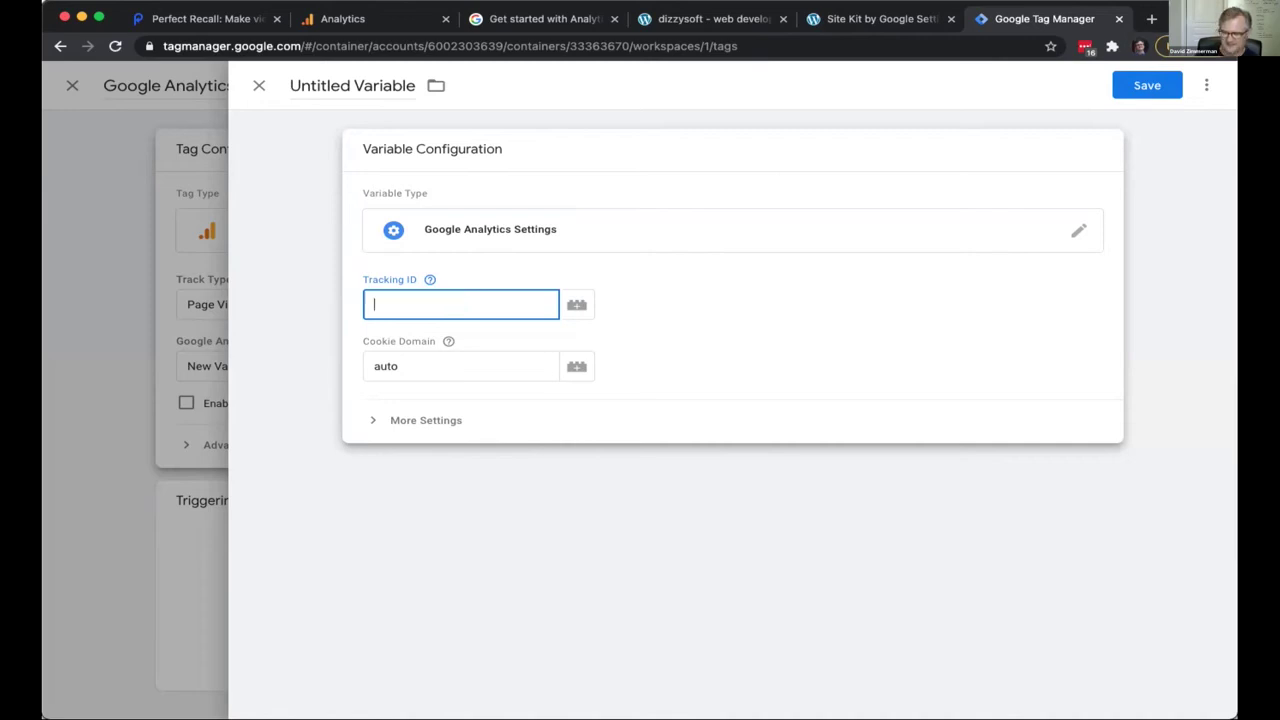
left_click(576, 304)
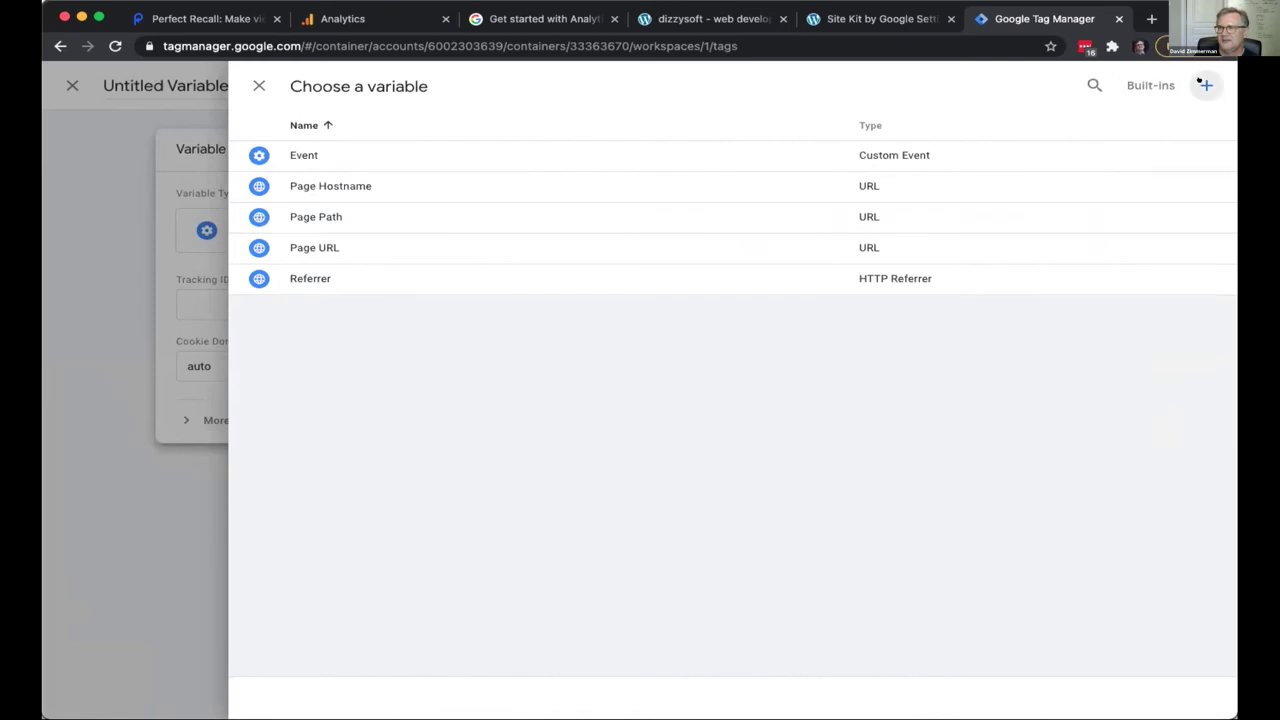
left_click(1201, 83)
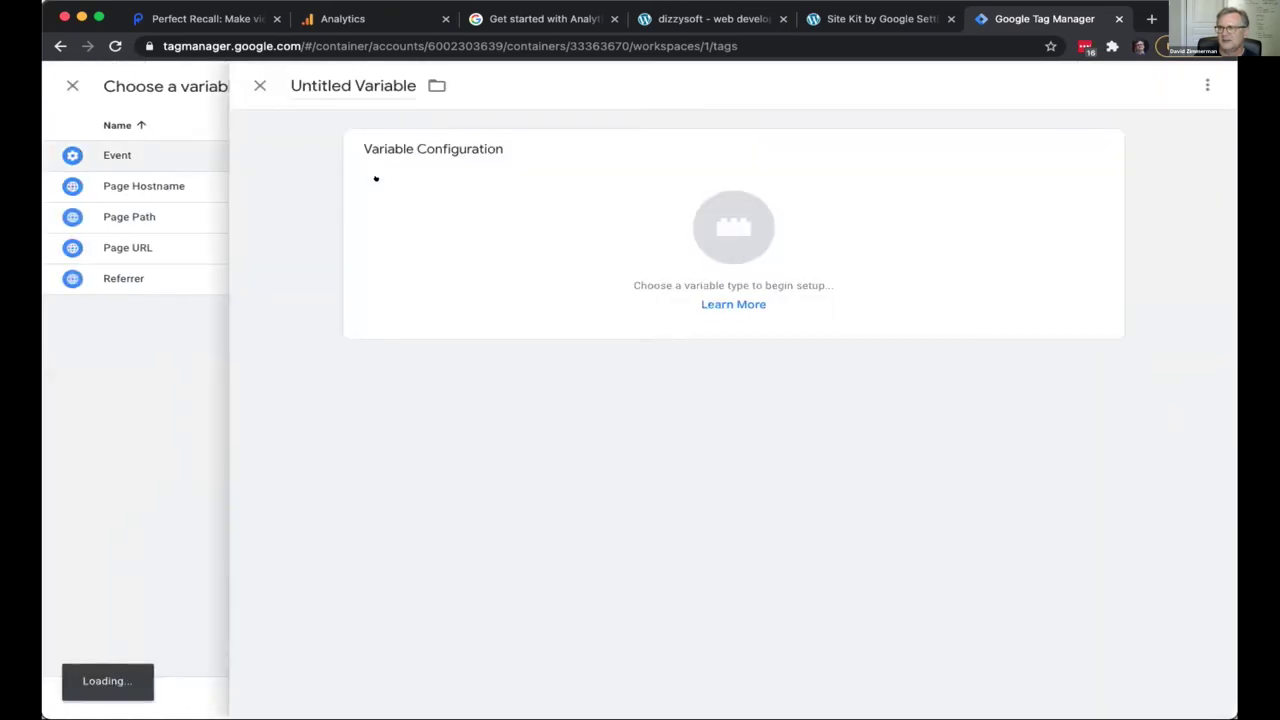
- Recheck the property ID in Site Kit and name the new variable "GA Property ID"
left_click(852, 18)
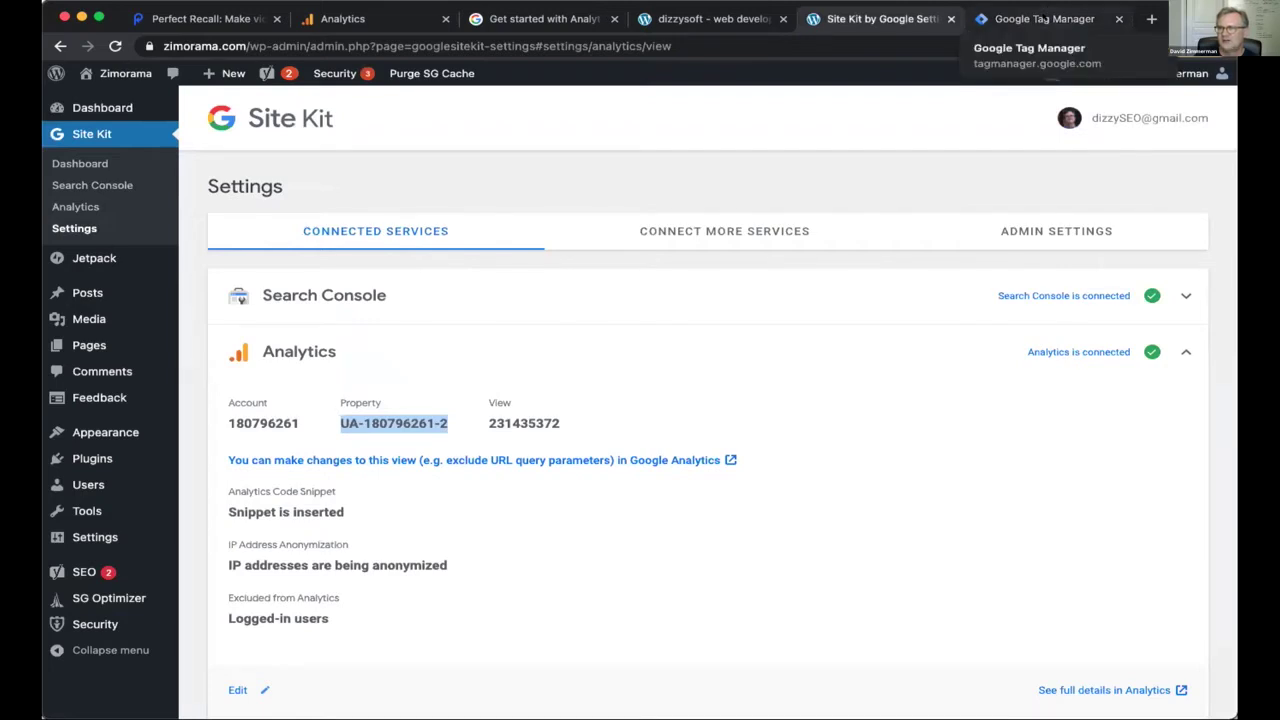
left_click(1045, 19)
left_click(359, 84)
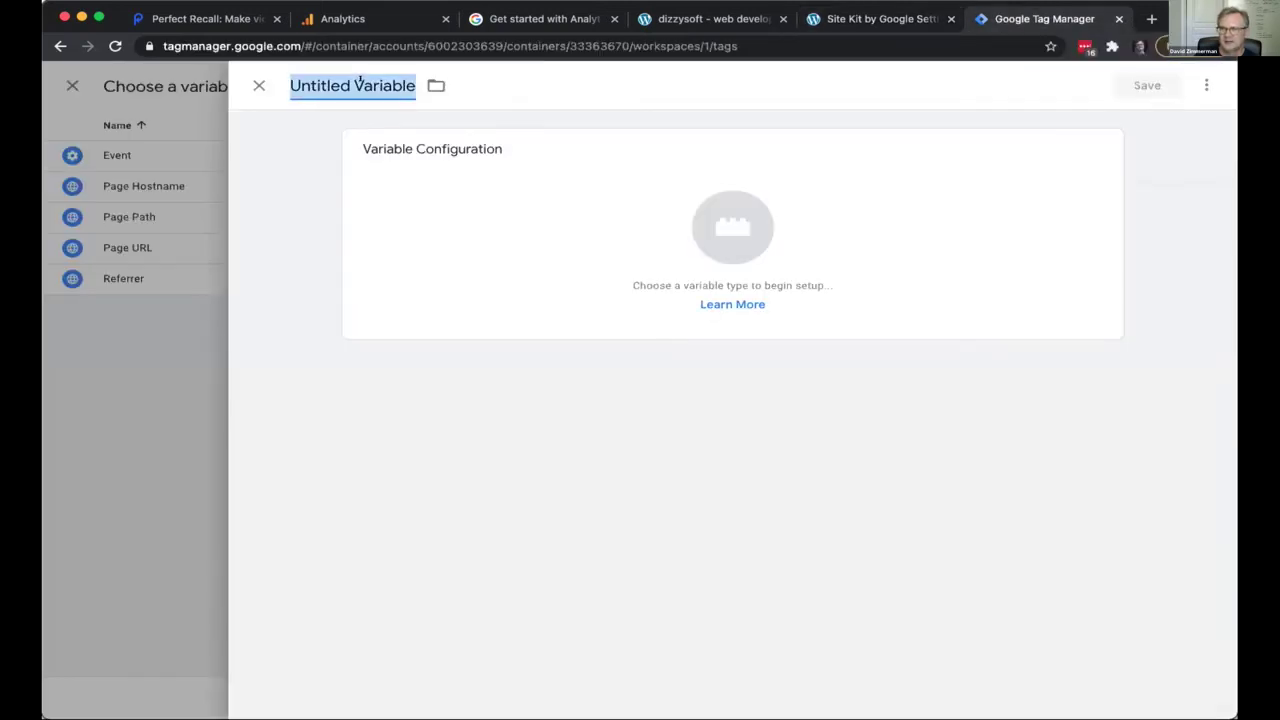
type("GA Property ID")
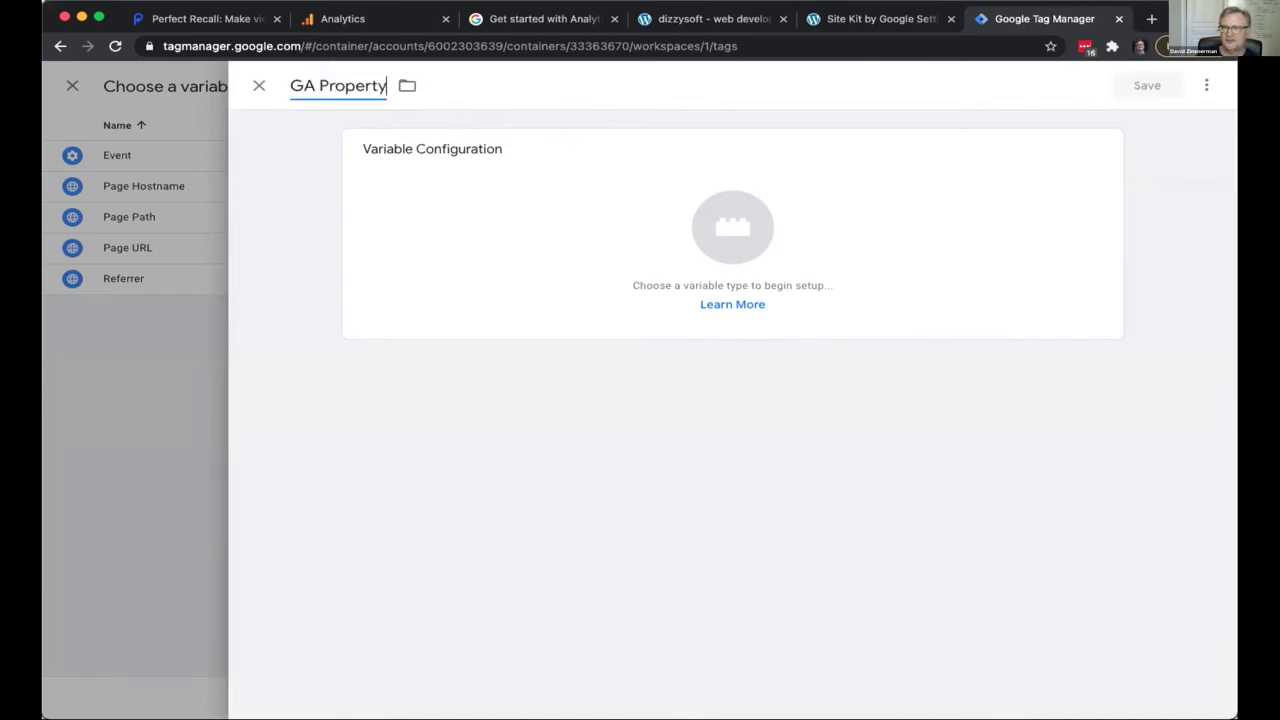
- Make GA Property ID a Constant variable holding the copied property ID, and save it
left_click(746, 208)
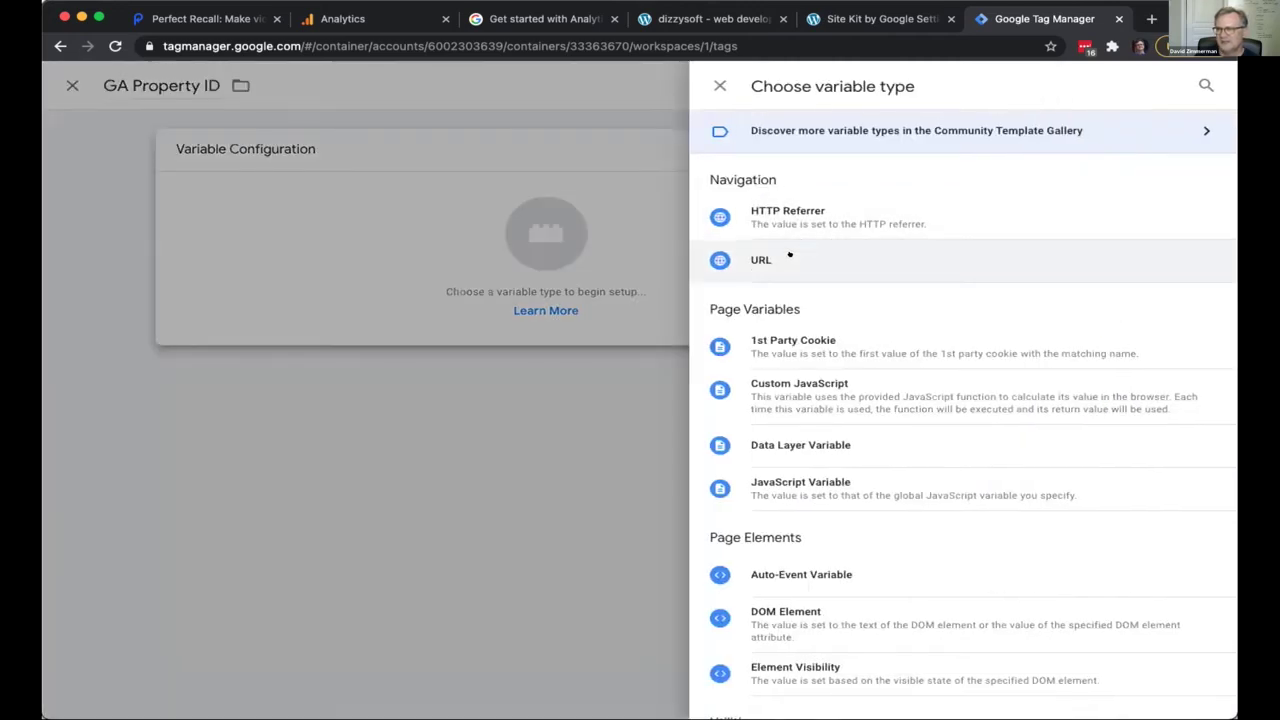
scroll(923, 301, "down", 6)
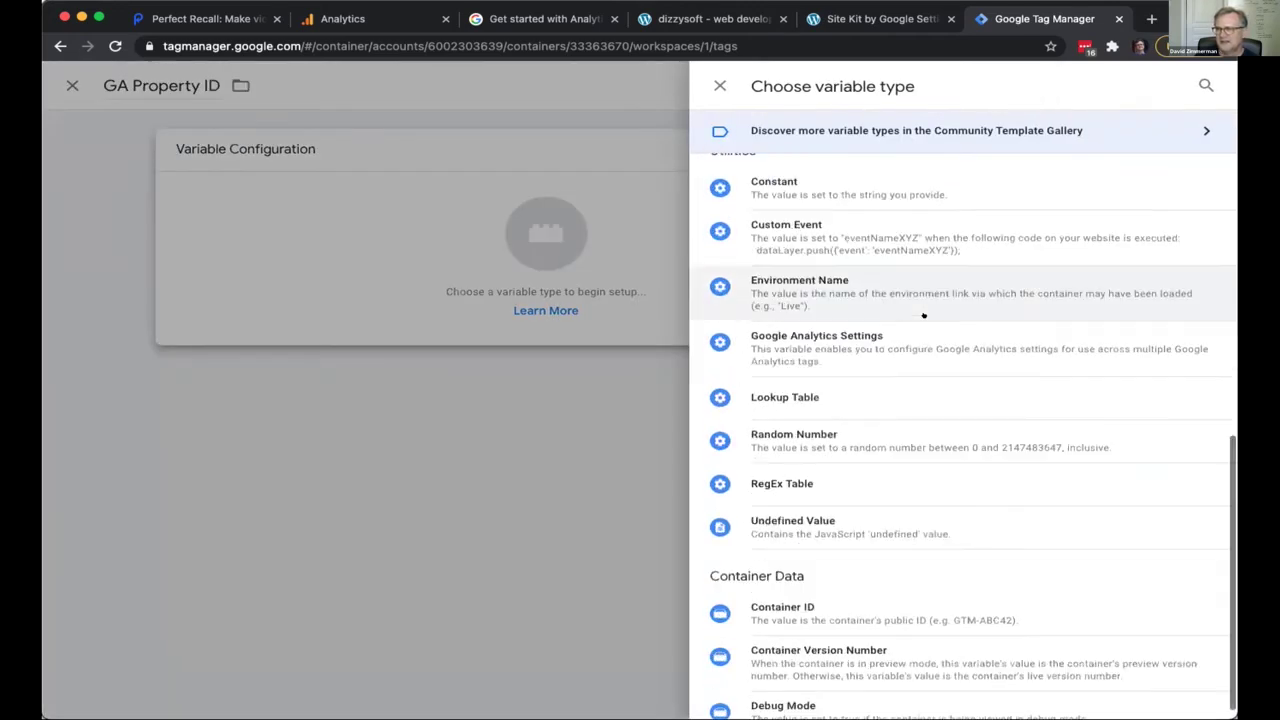
left_click(812, 178)
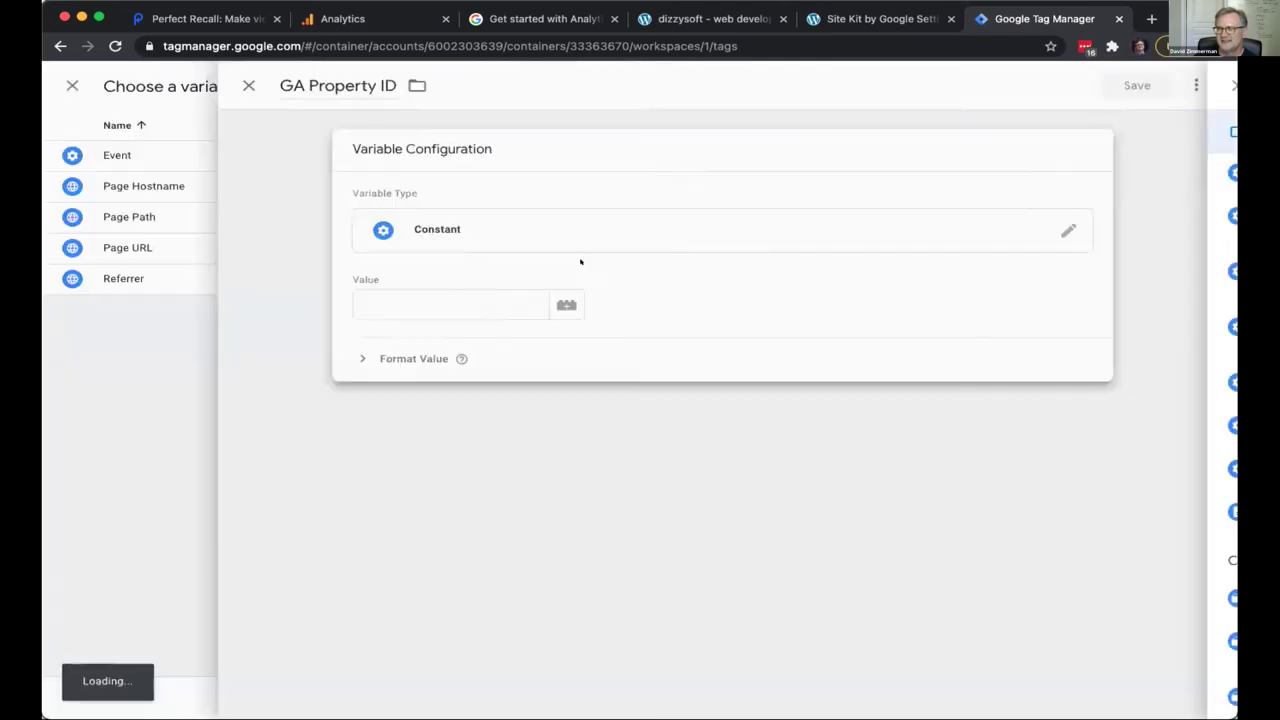
left_click(414, 300)
key("super+v")
left_click(1144, 86)
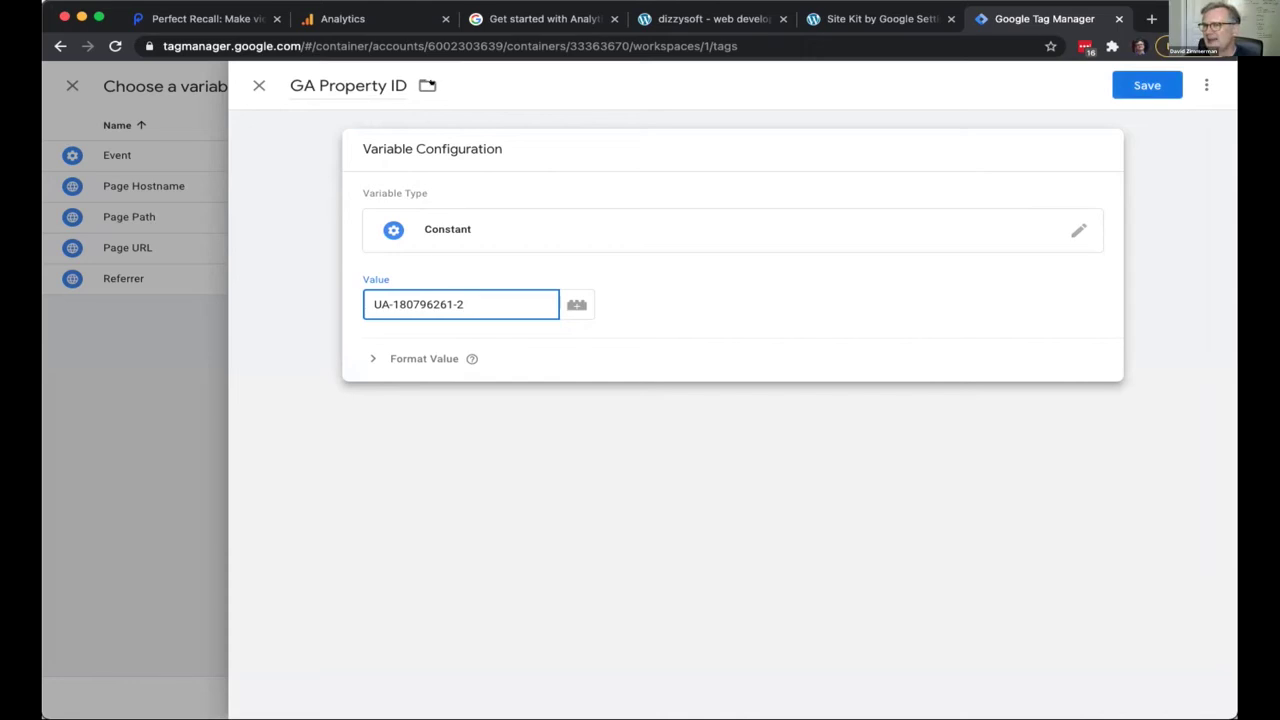
left_click(1155, 82)
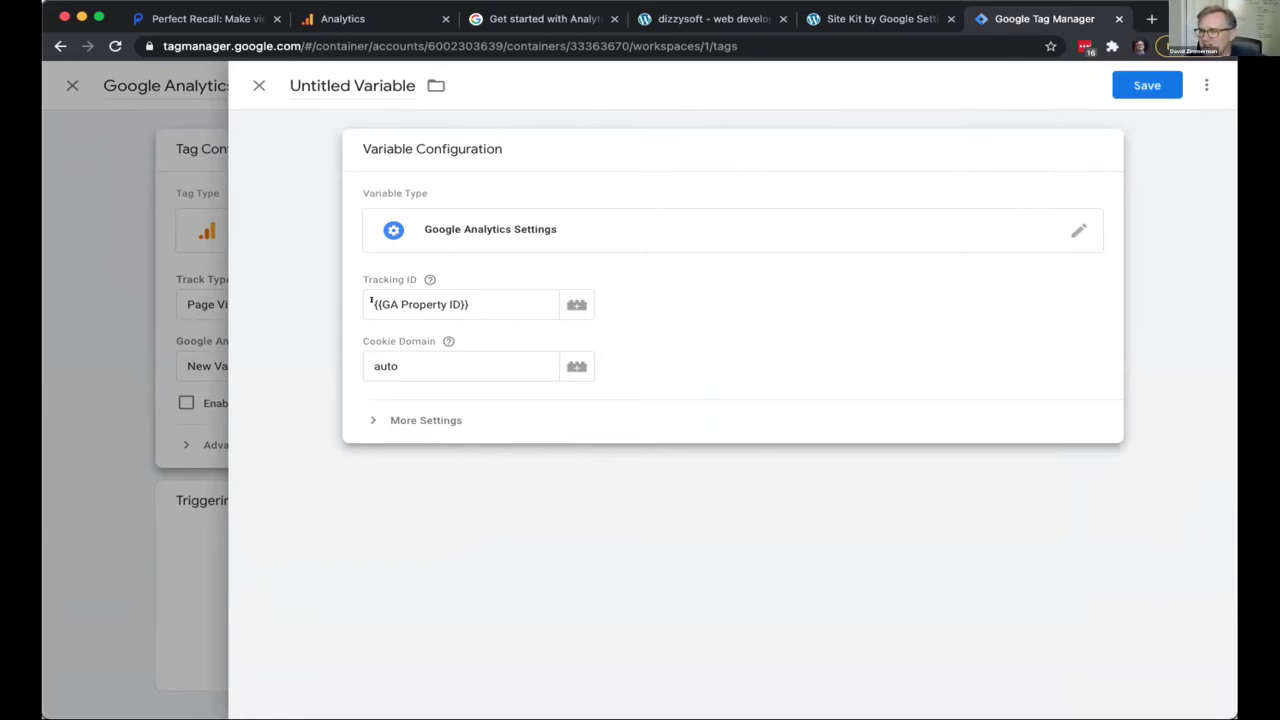
- Save the tag's settings variable under the name "Google Analytics Settings"
left_click(1147, 85)
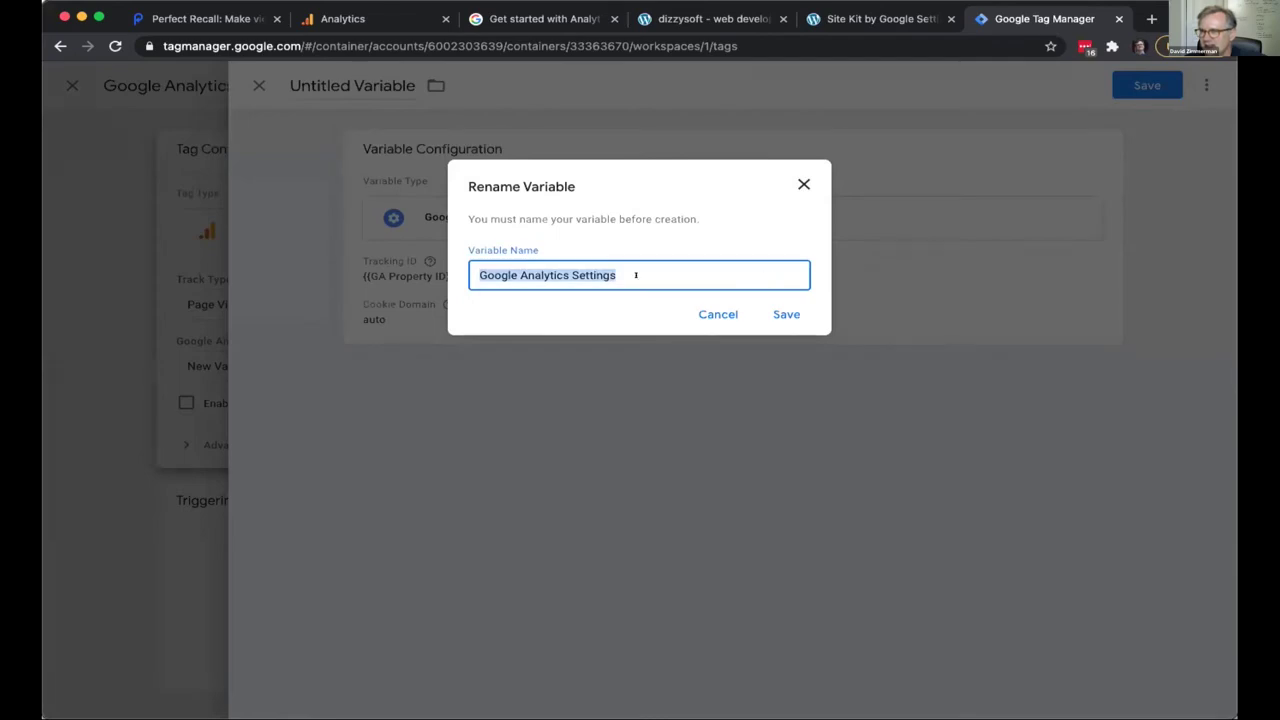
left_click(773, 312)
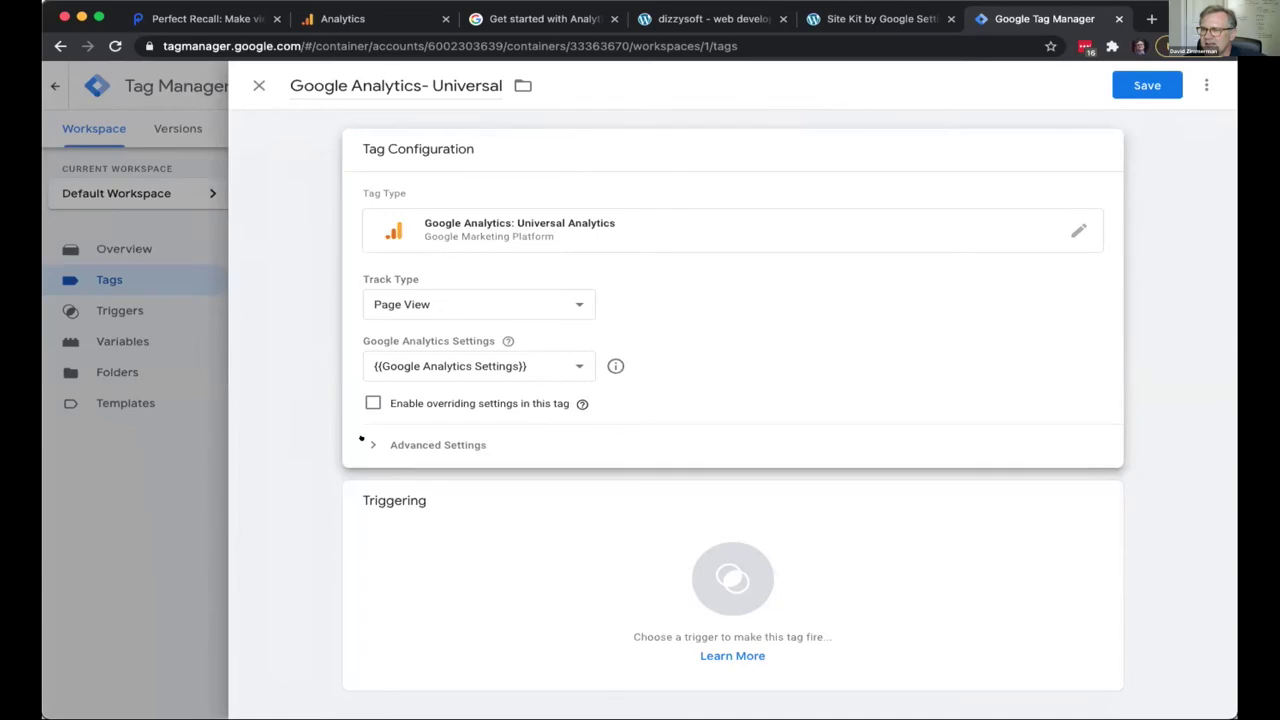
- Add the All Pages page view trigger to the Universal Analytics tag and save the tag
left_click(1117, 85)
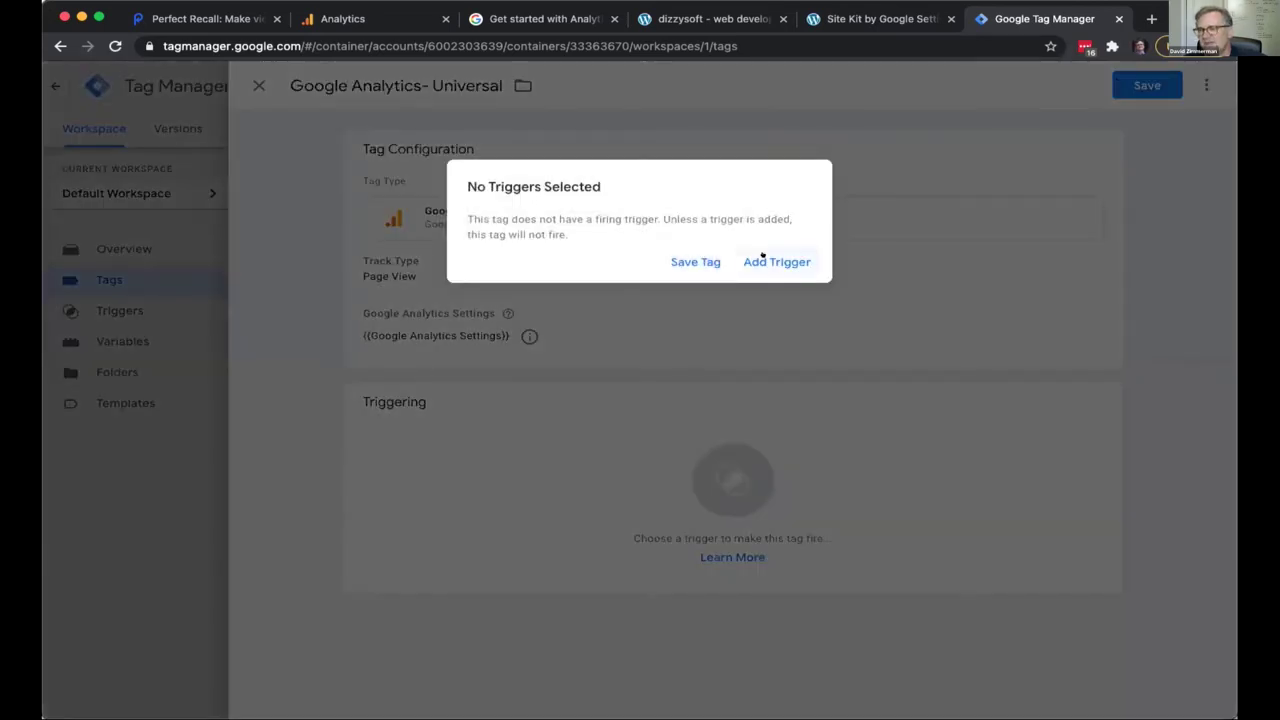
left_click(765, 261)
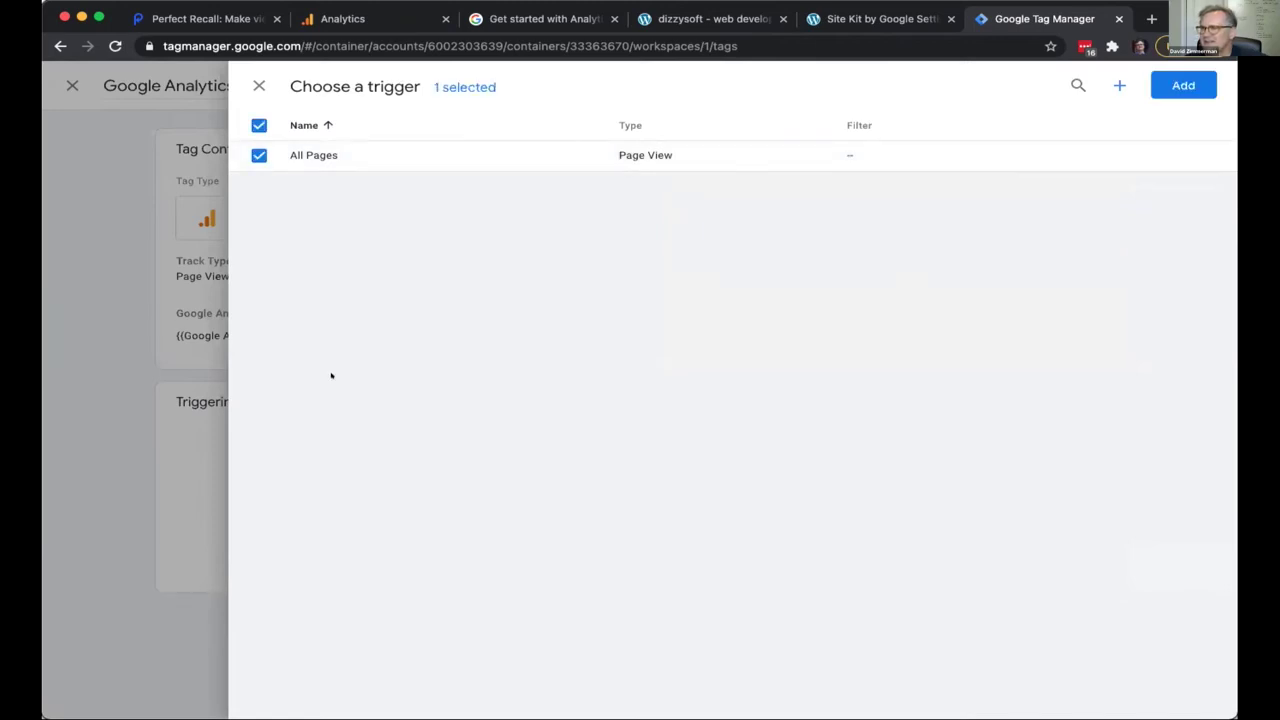
left_click(1183, 85)
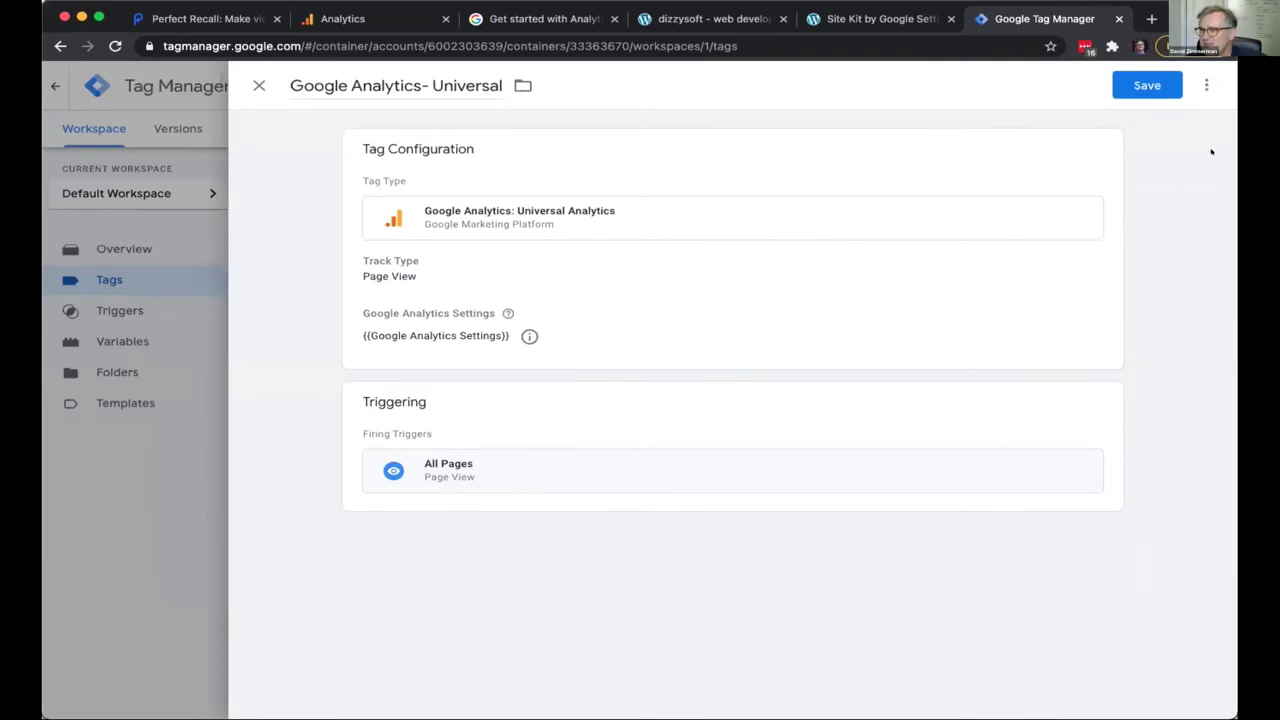
left_click(1145, 85)
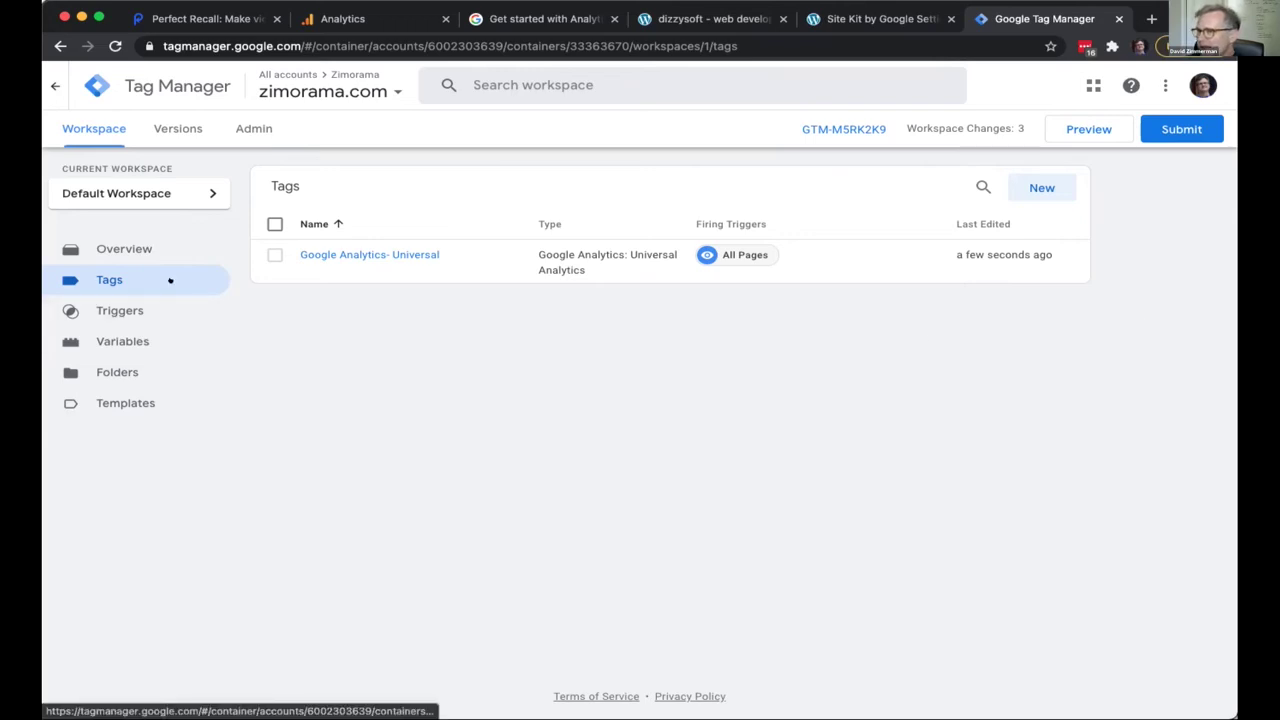
- Request a preview of the zimorama.com container and publish the empty version it requires
left_click(1078, 126)
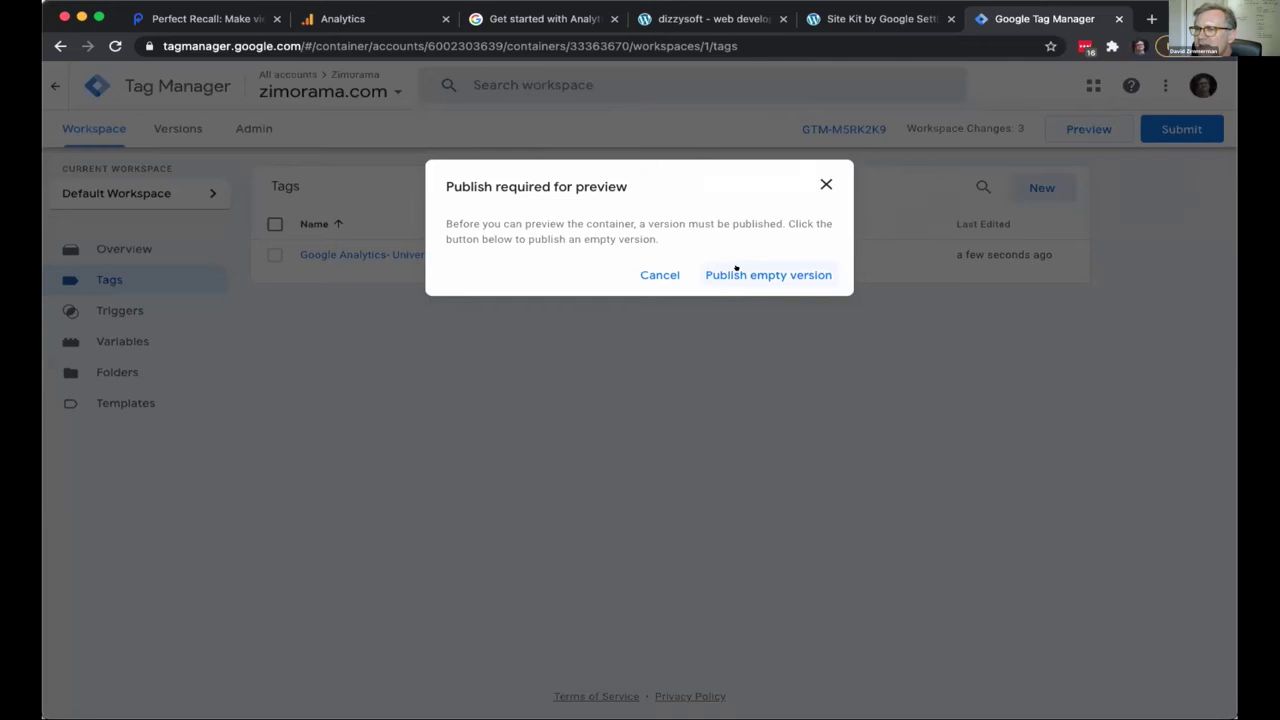
left_click(736, 270)
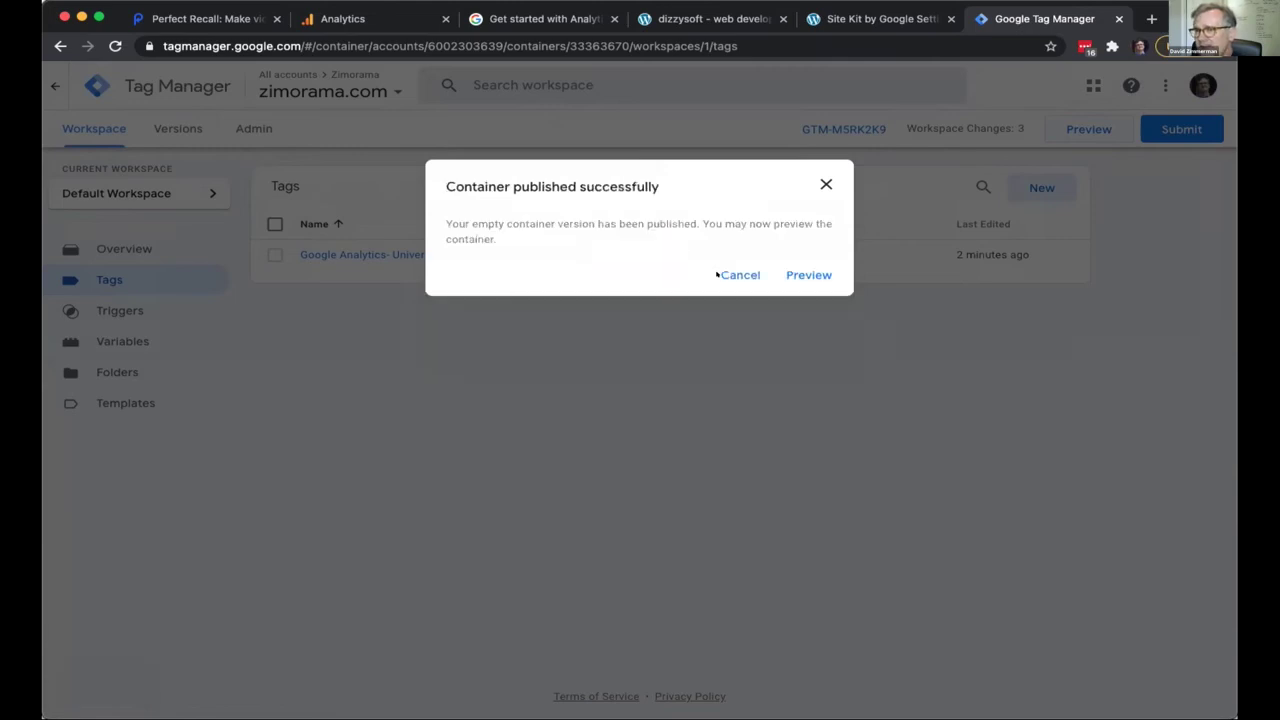
left_click(801, 270)
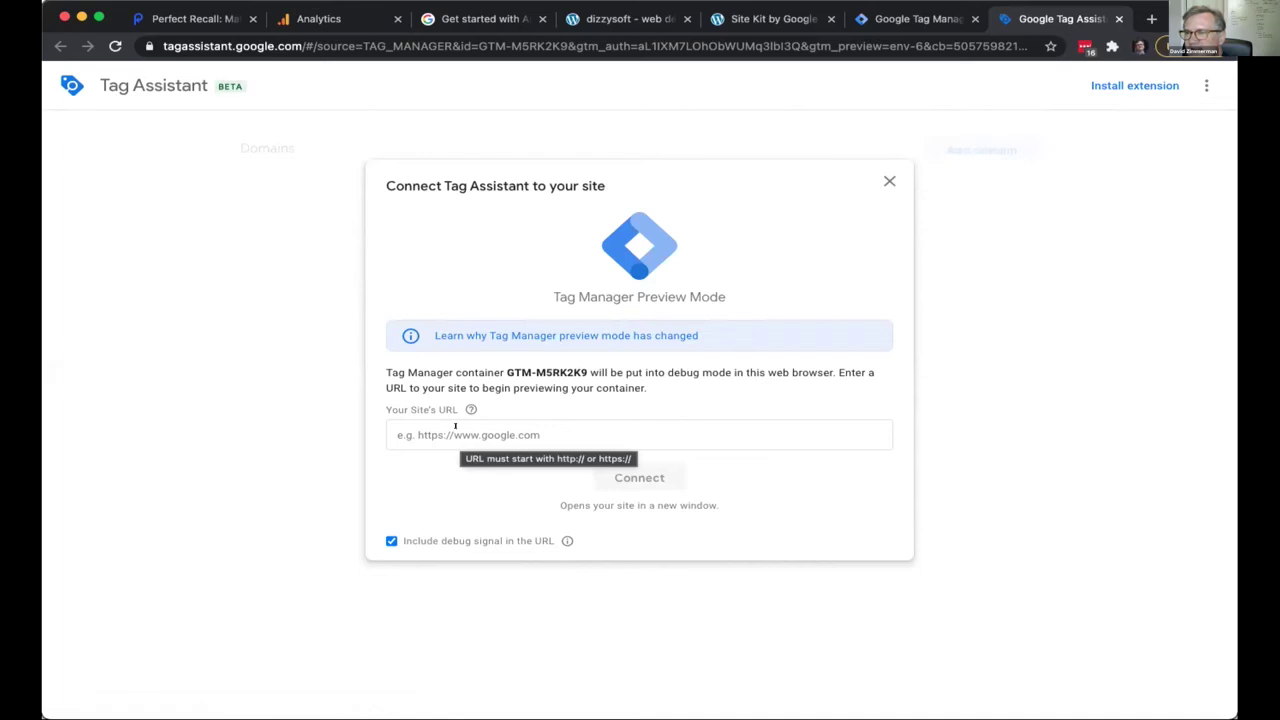
left_click(455, 430)
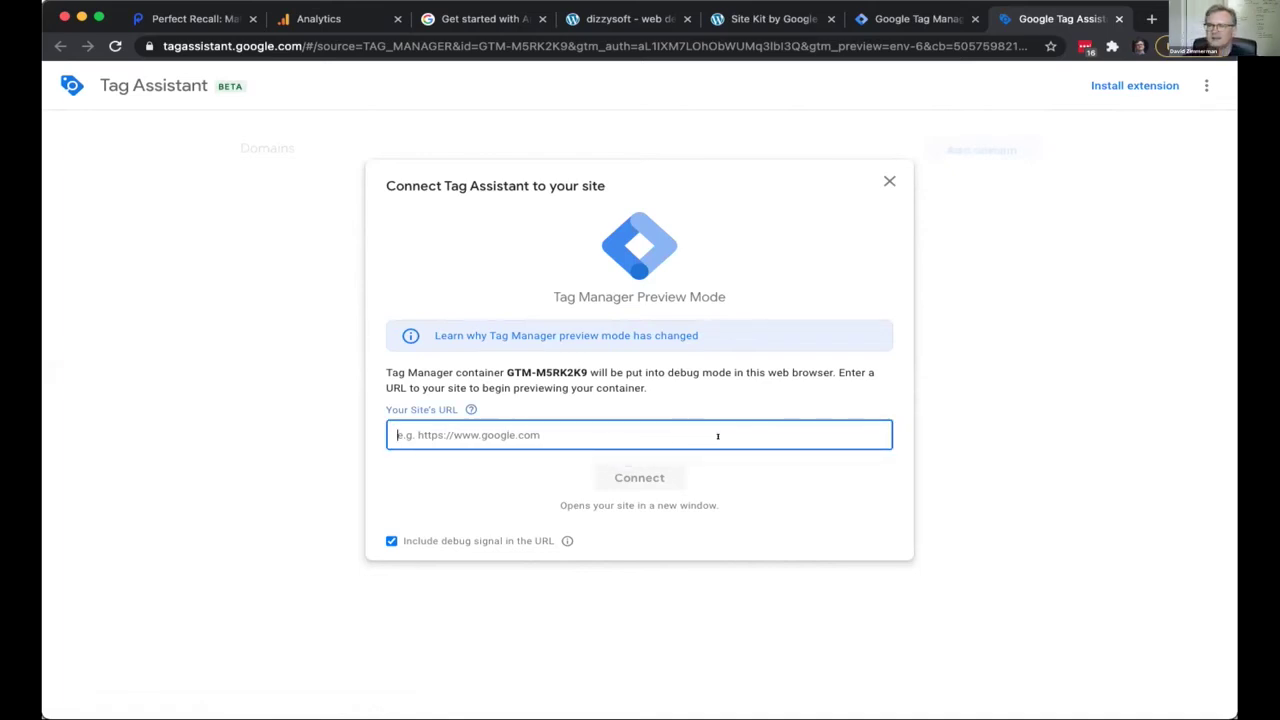
type("http")
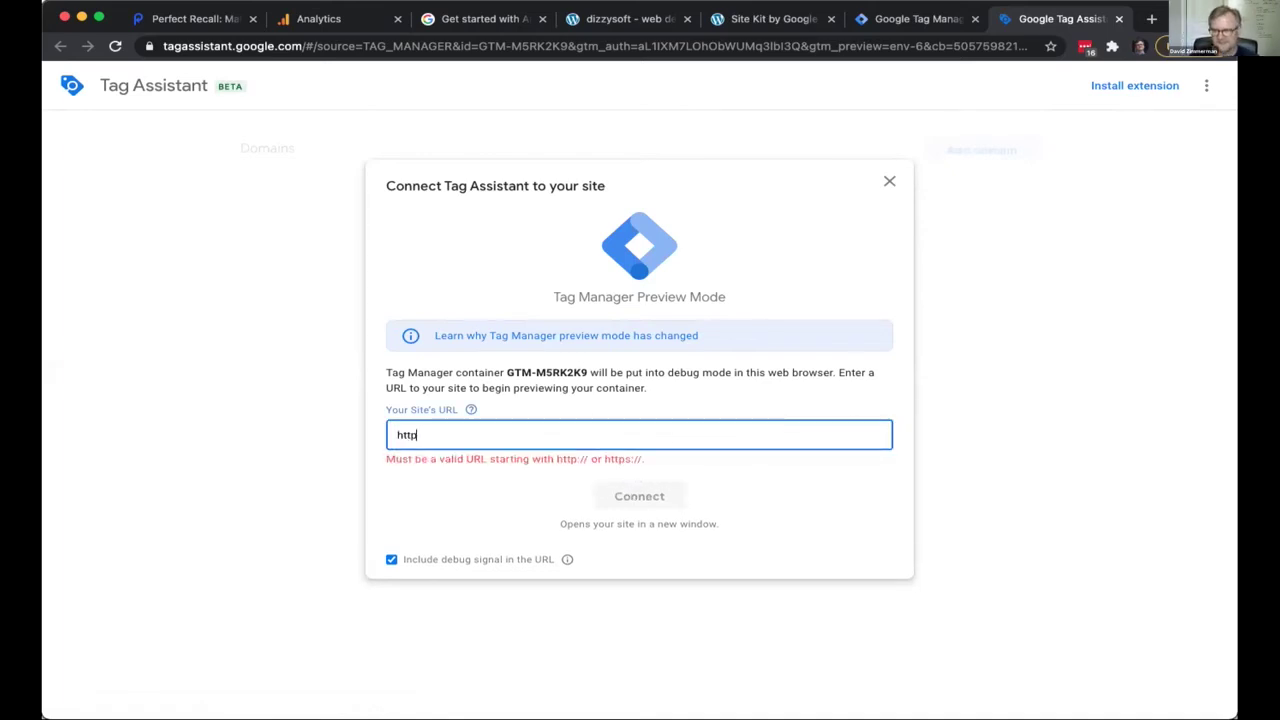
type("s://")
type("zimorama.com")
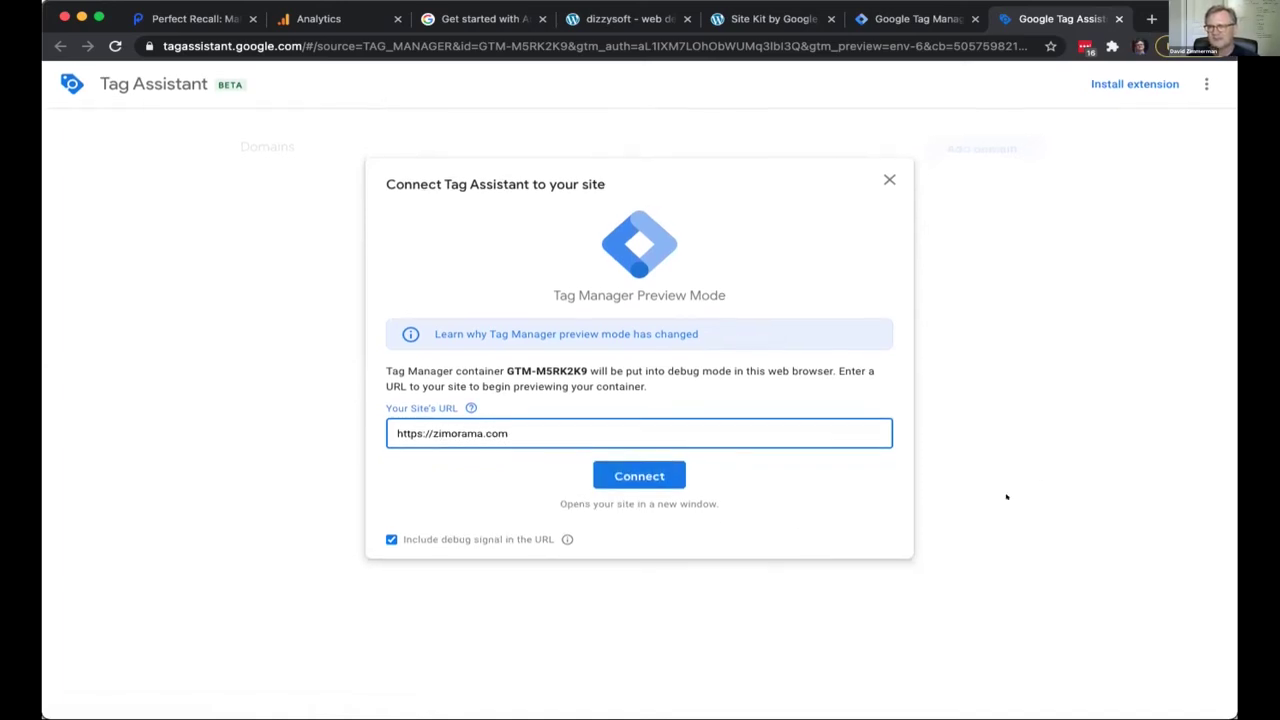
left_click(642, 475)
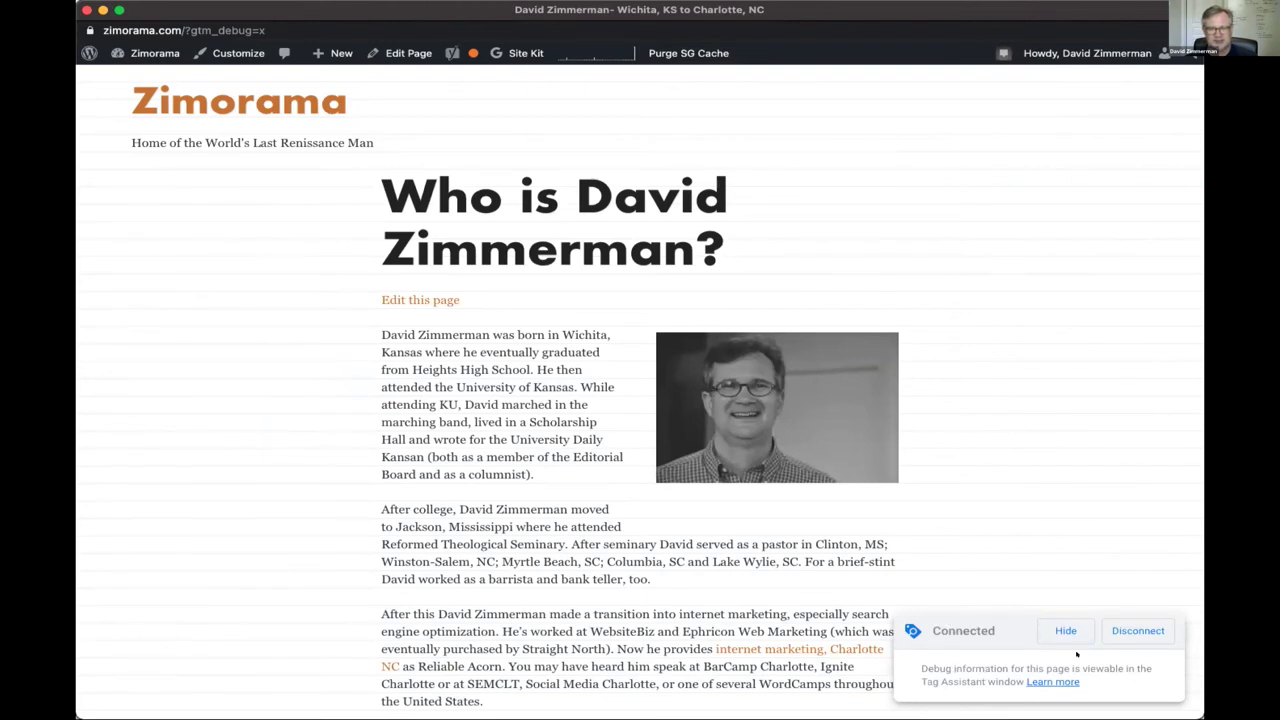
- Browse the previewed site through the Favorites category to the Jawbone UP24 review, and disconnect Tag Assistant from it
scroll(982, 458, "down", 10)
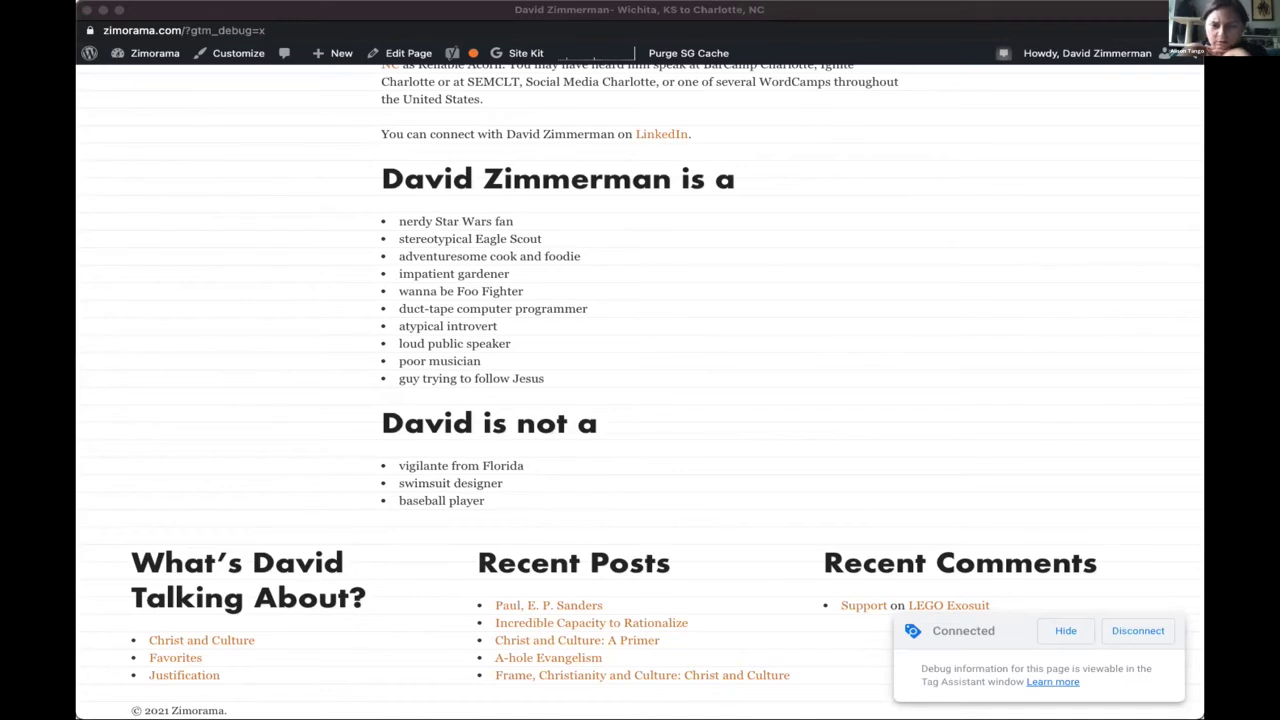
left_click(740, 283)
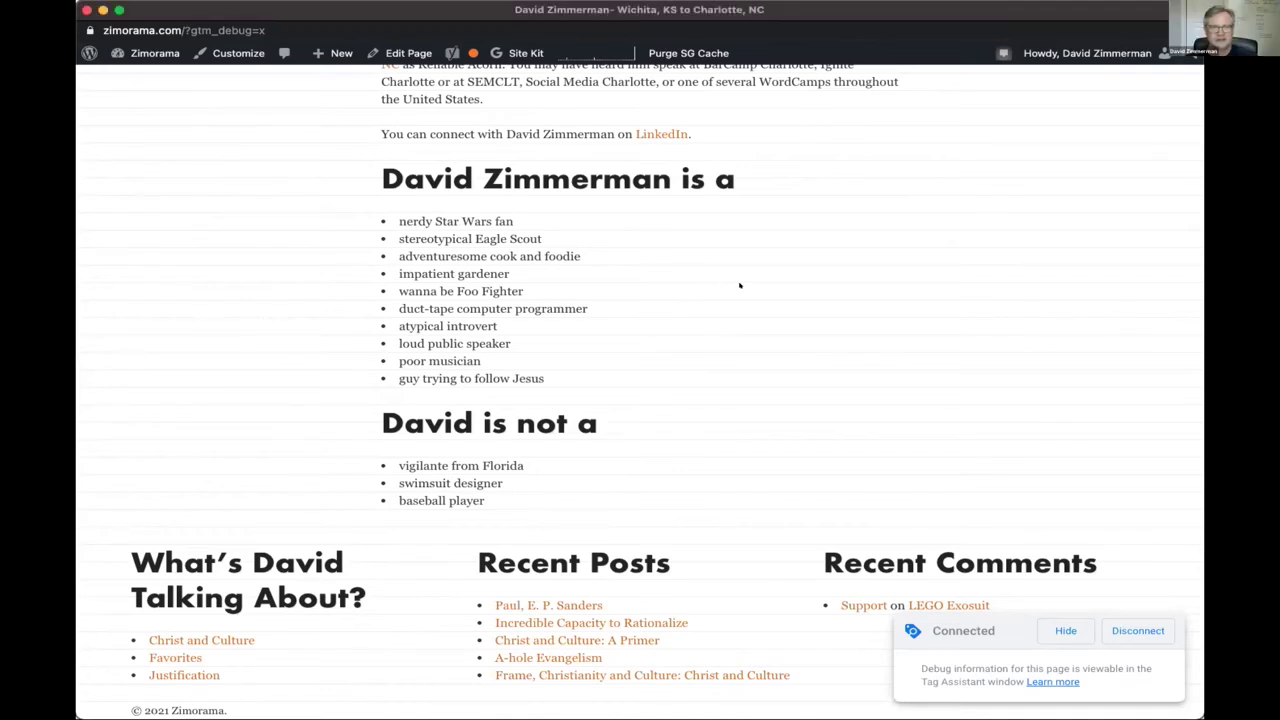
scroll(741, 286, "up", 1)
scroll(790, 272, "up", 6)
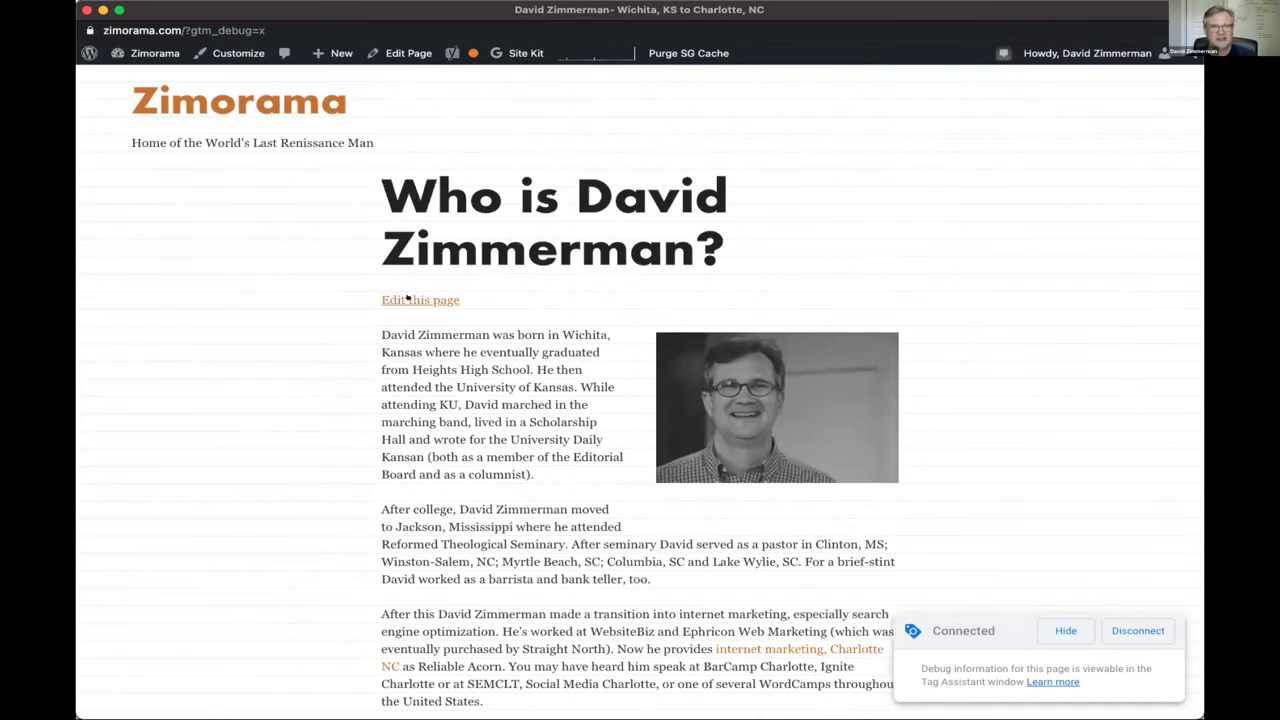
scroll(545, 340, "down", 6)
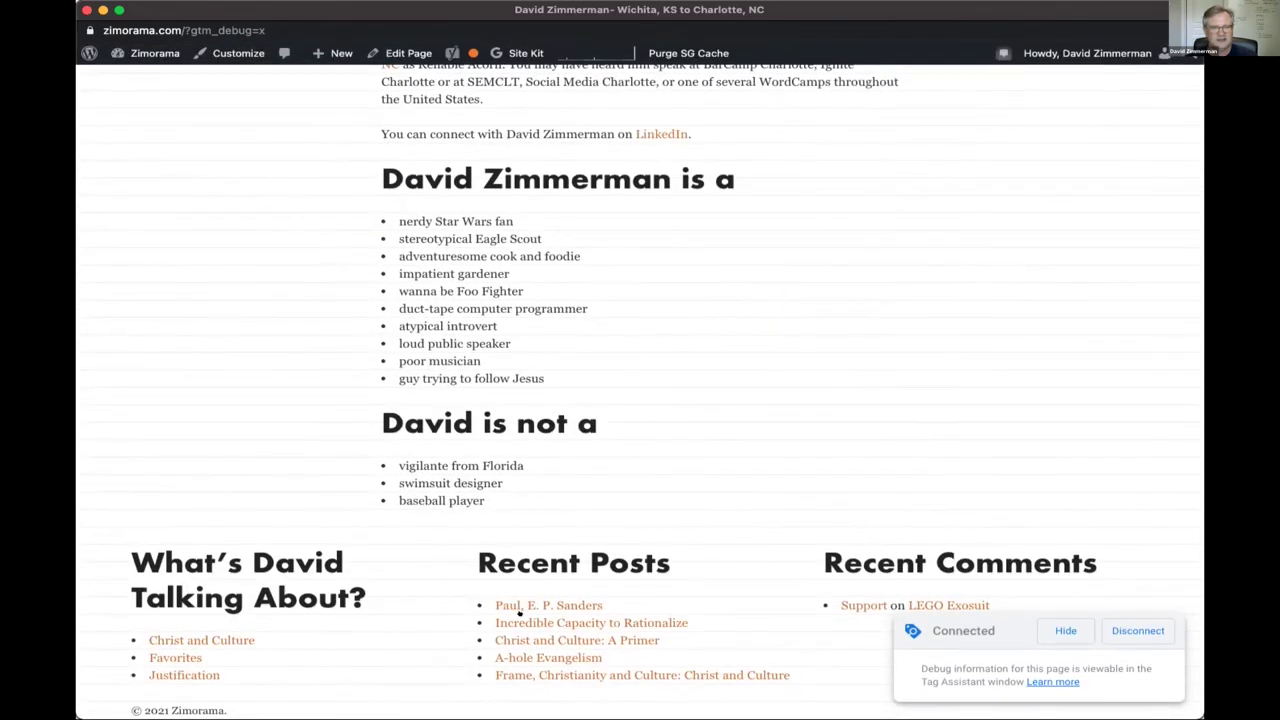
left_click(172, 658)
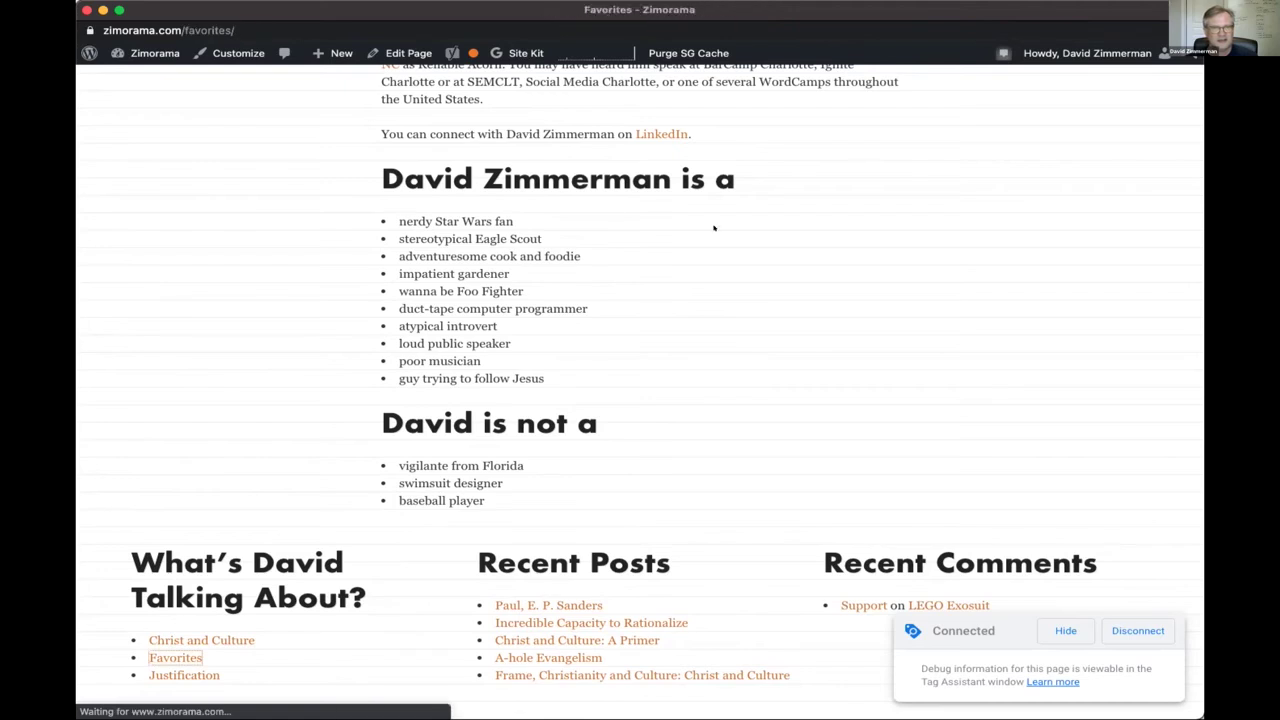
left_click(628, 555)
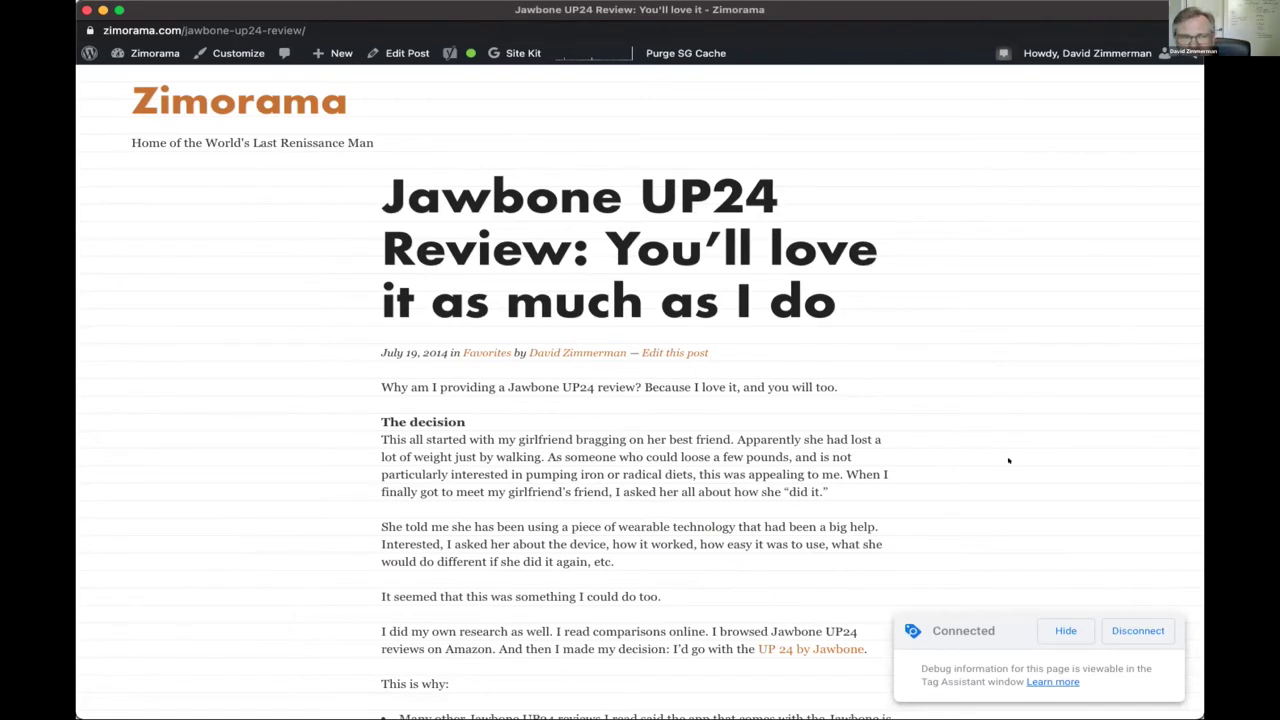
left_click(1136, 624)
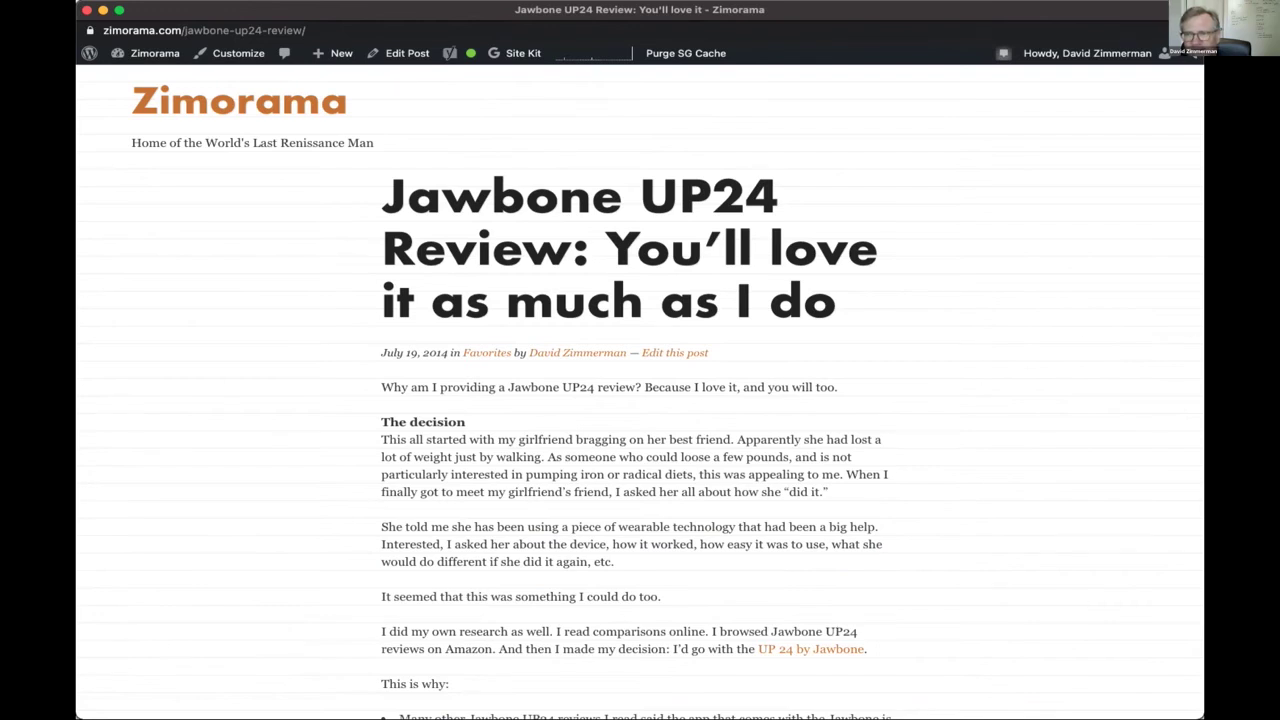
- Return to the zimorama.com container in Tag Manager and publish its changes as a version named "Added Universal Google Analytics"
key("super+grave")
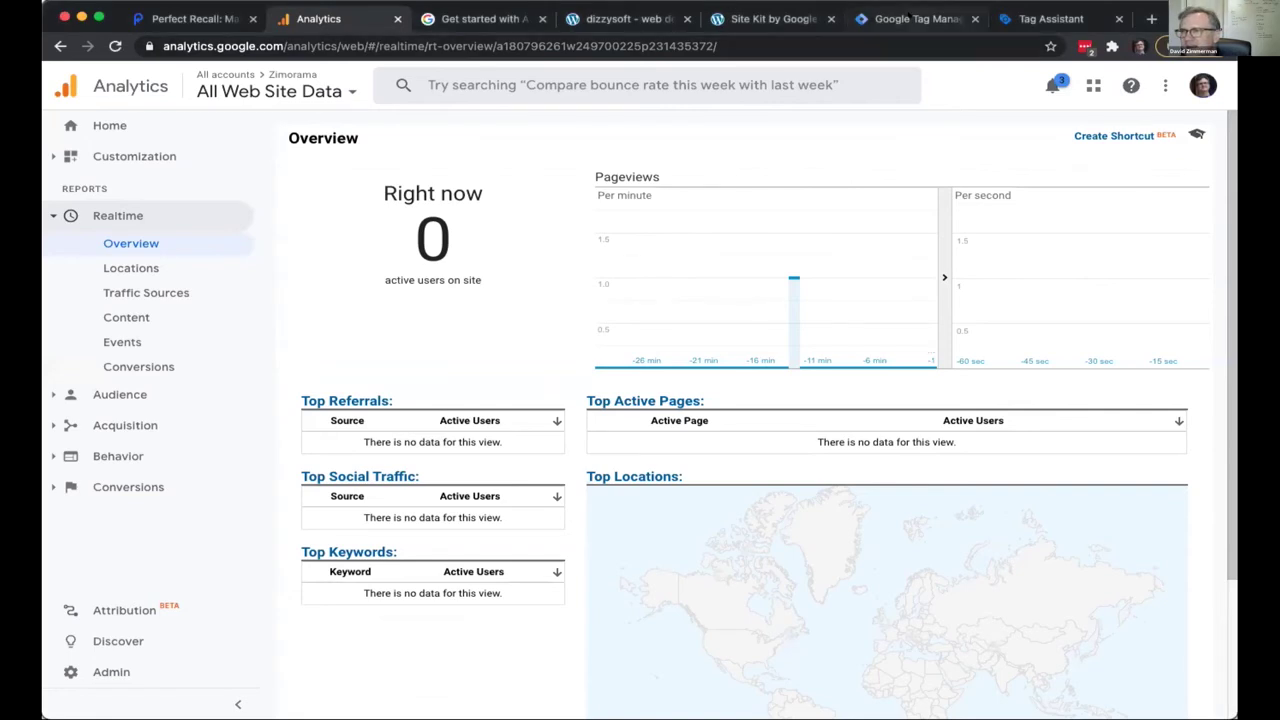
left_click(907, 19)
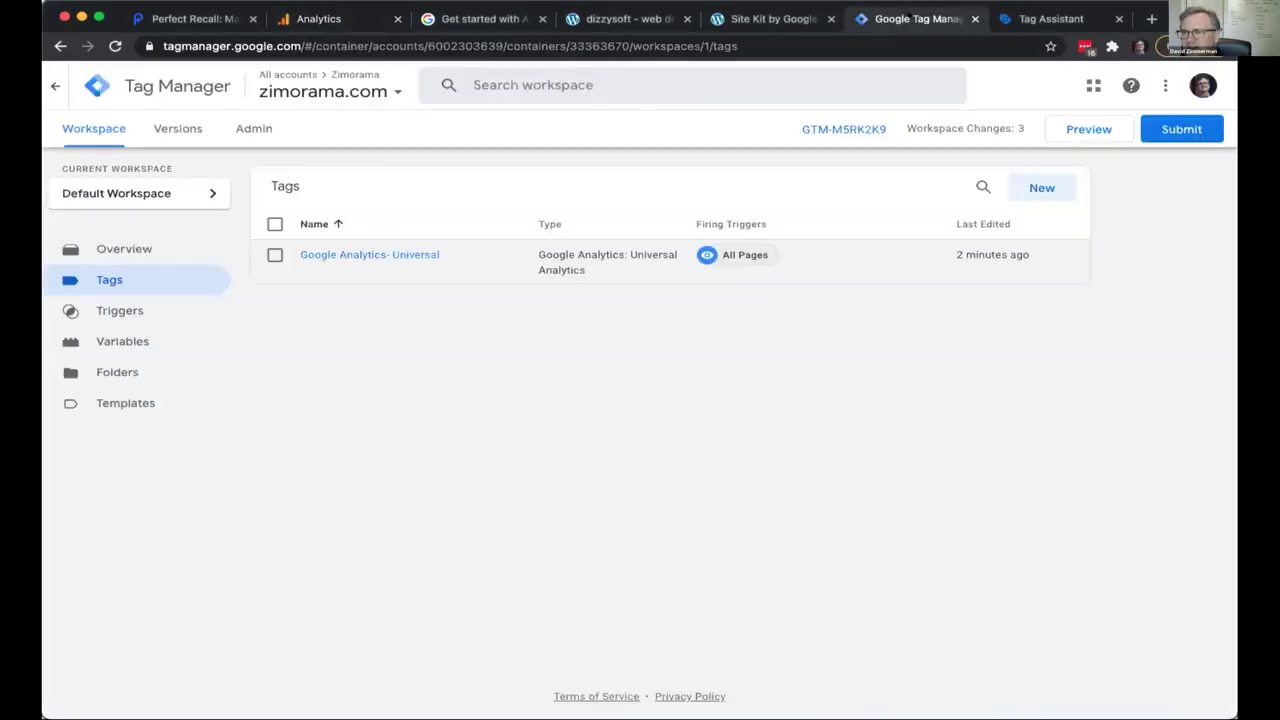
left_click(1172, 120)
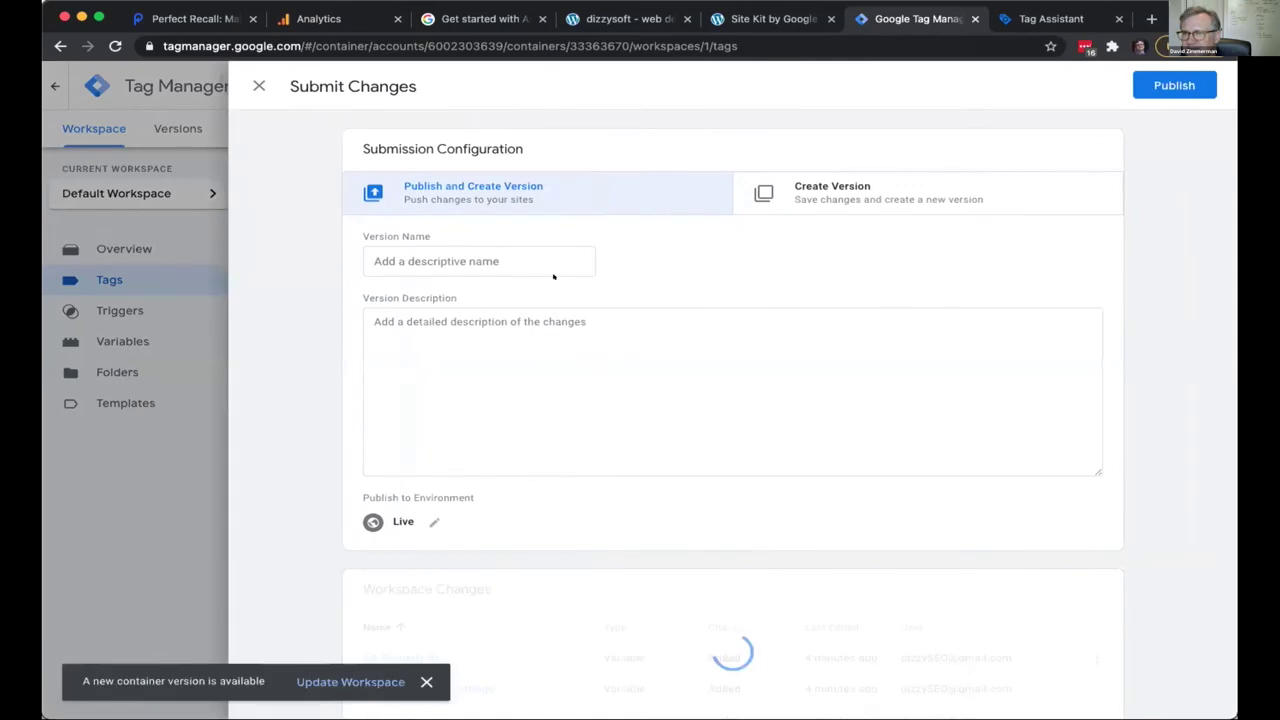
left_click(537, 254)
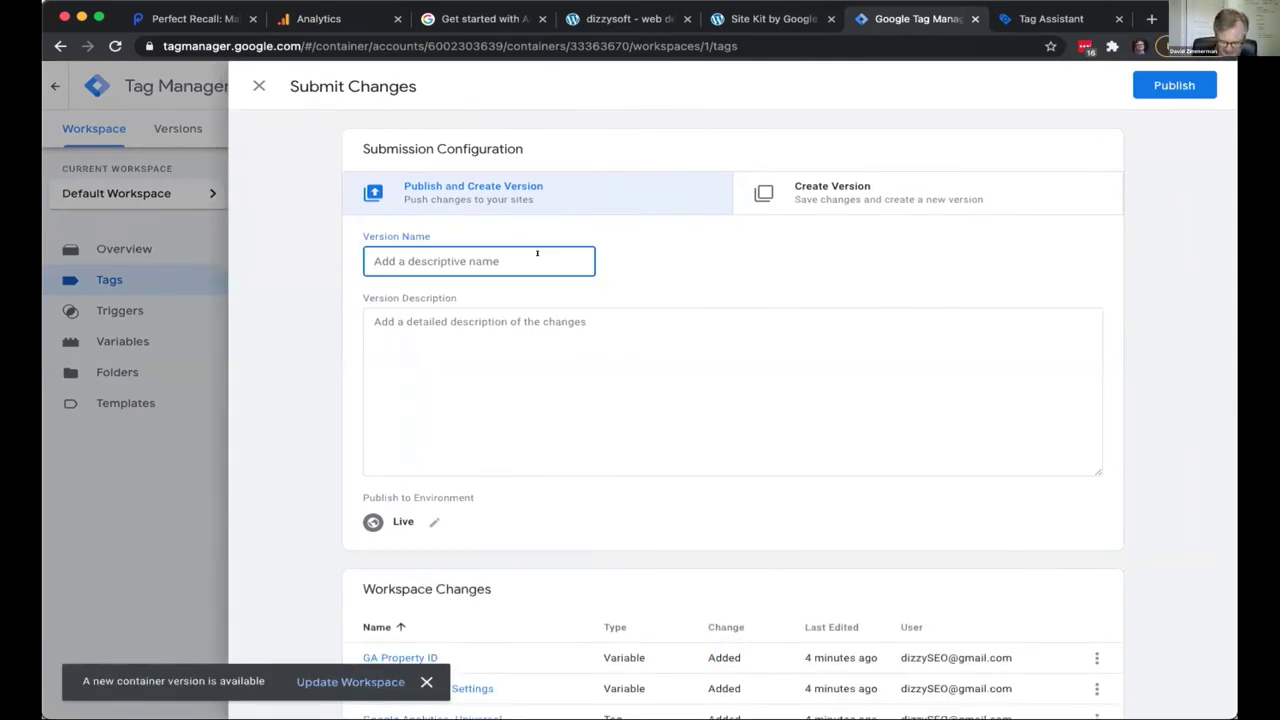
type("Added Un")
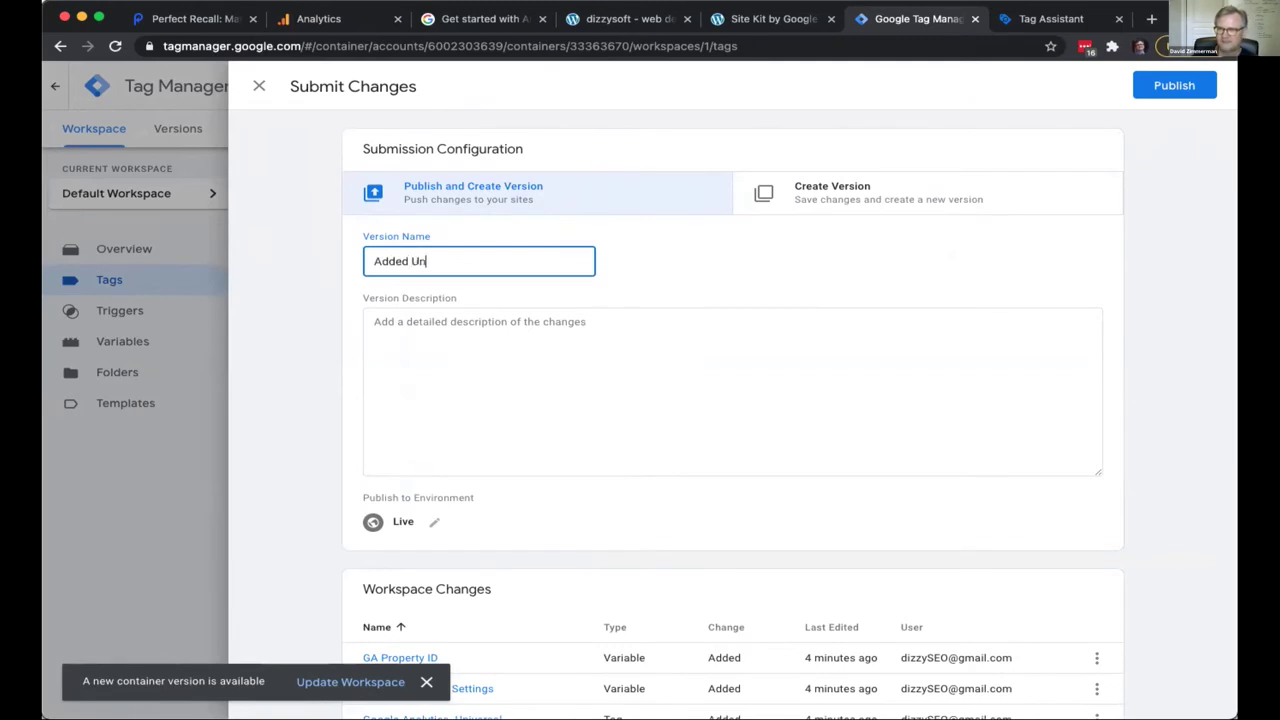
type("iversal Google Analytics")
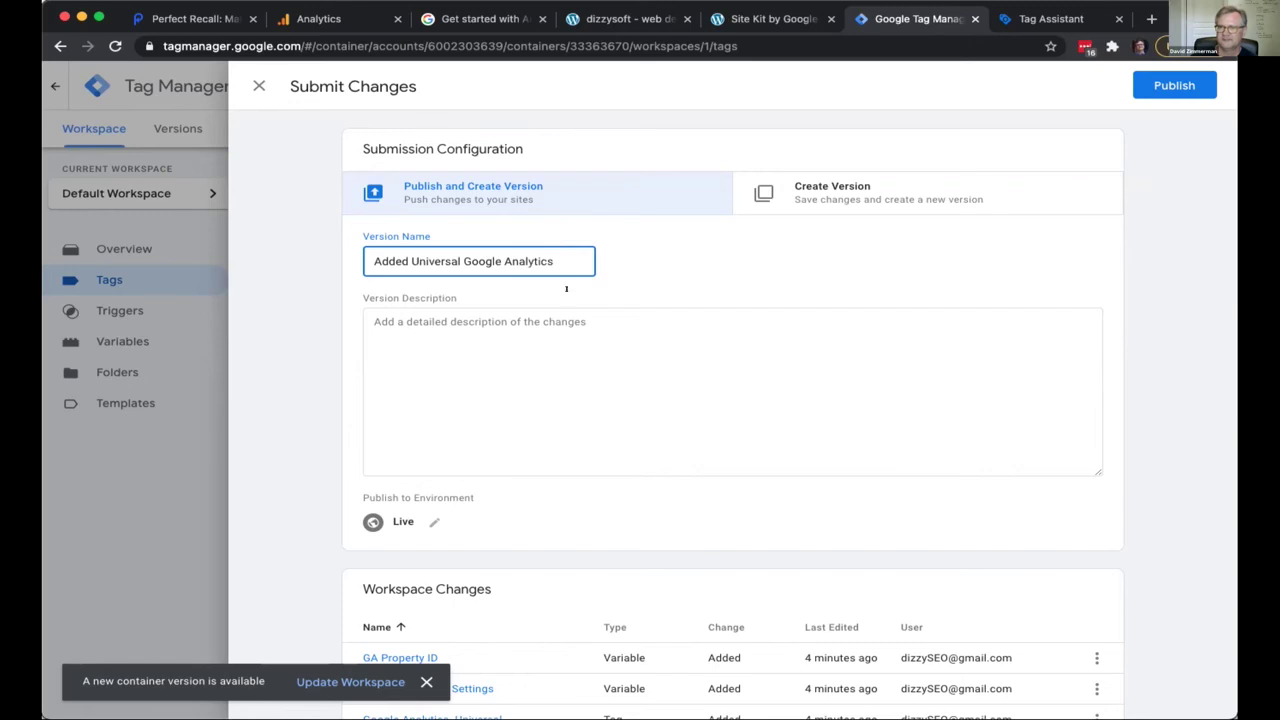
left_click(673, 373)
scroll(908, 413, "down", 2)
scroll(908, 413, "up", 2)
left_click(1158, 85)
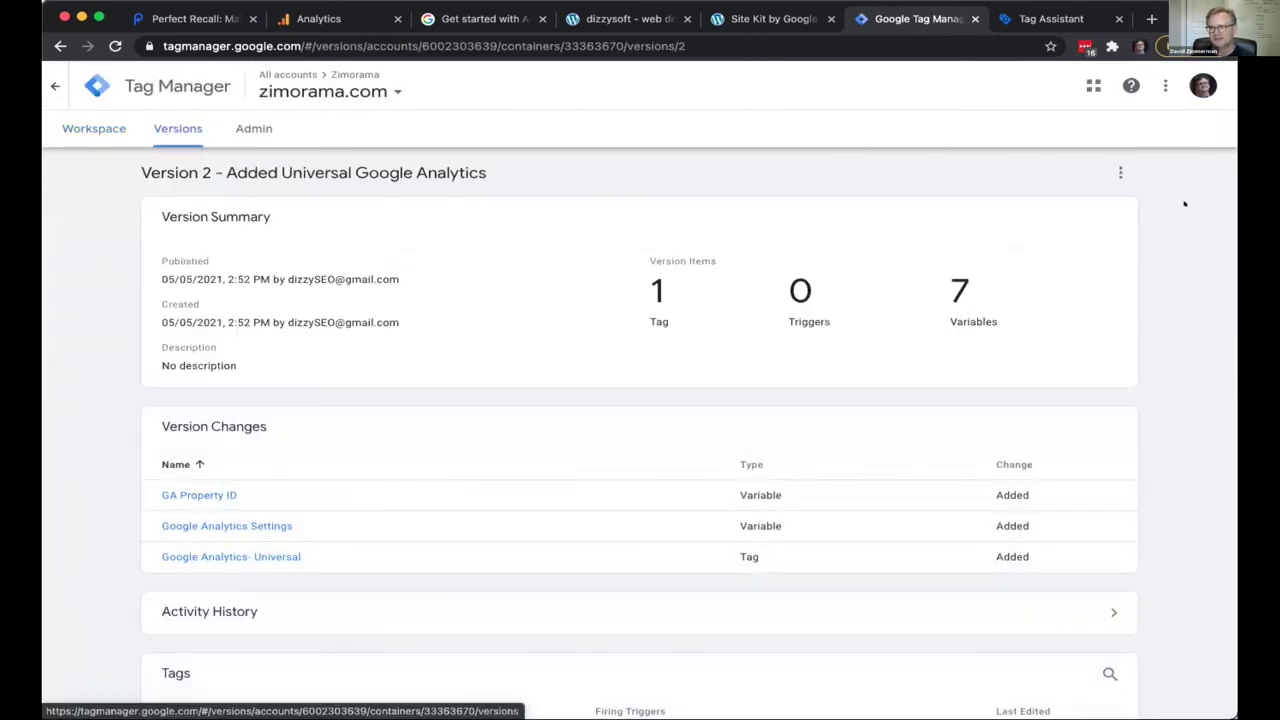
- Switch to Google Analytics and examine the Realtime Overview's active users and their locations on the map
left_click(342, 19)
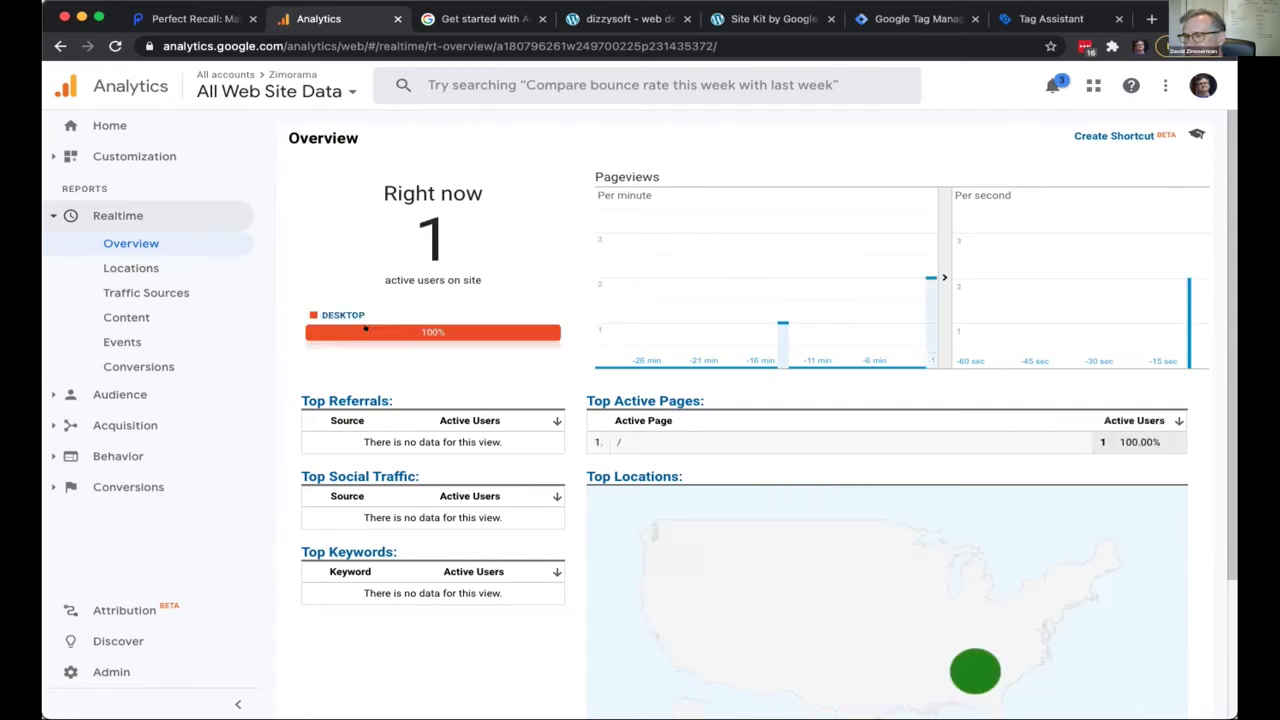
mouse_move(965, 668)
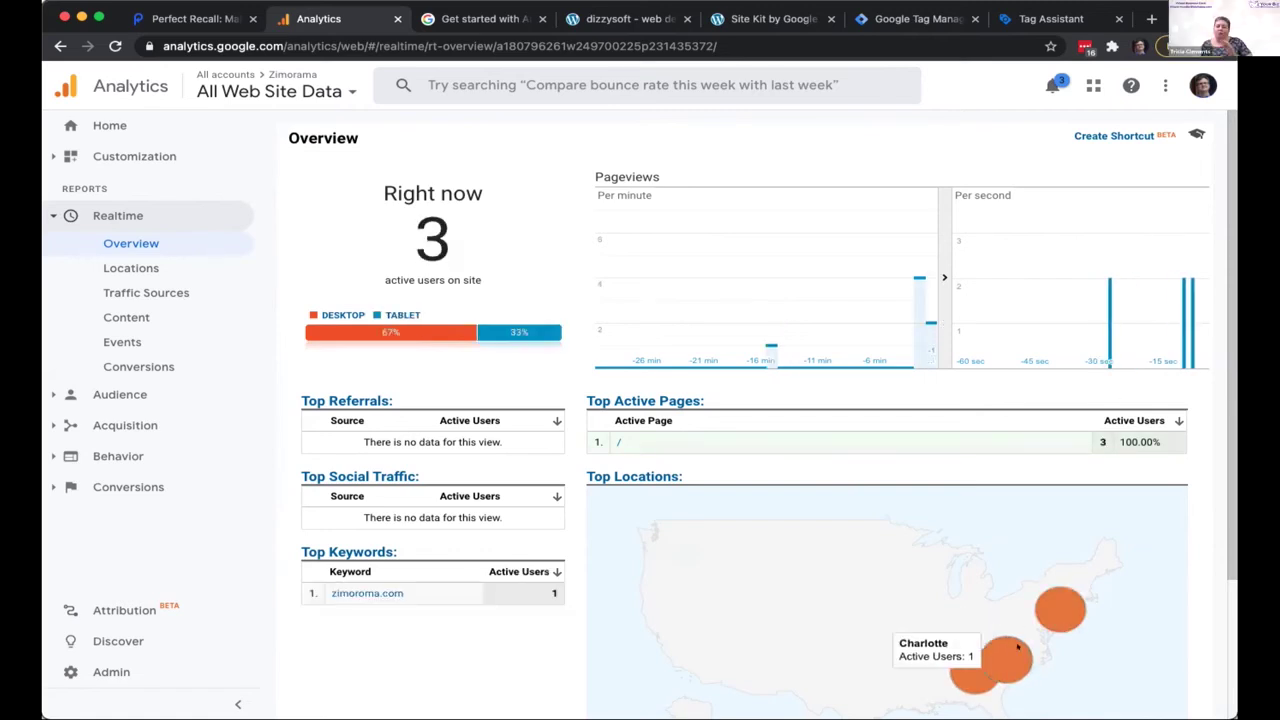
mouse_move(1003, 659)
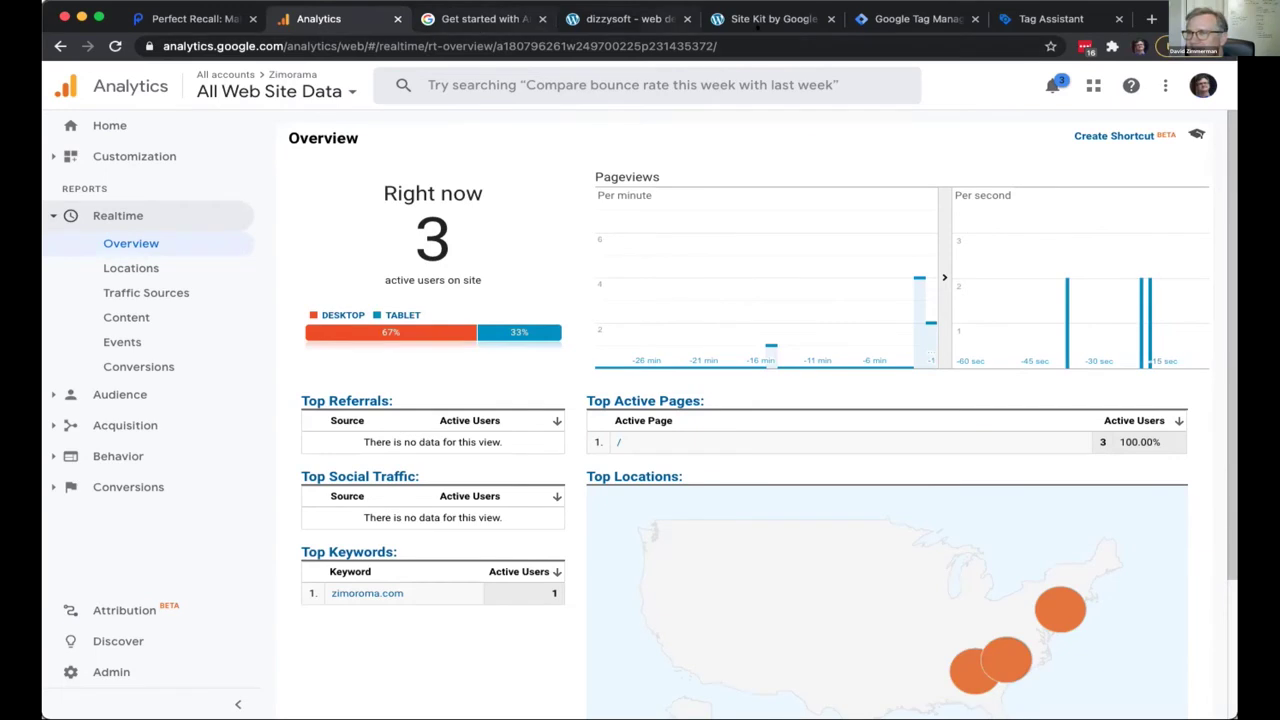
- Disconnect the Analytics module from Site Kit on the Zimorama WordPress site and review the services still connected in its settings
left_click(749, 19)
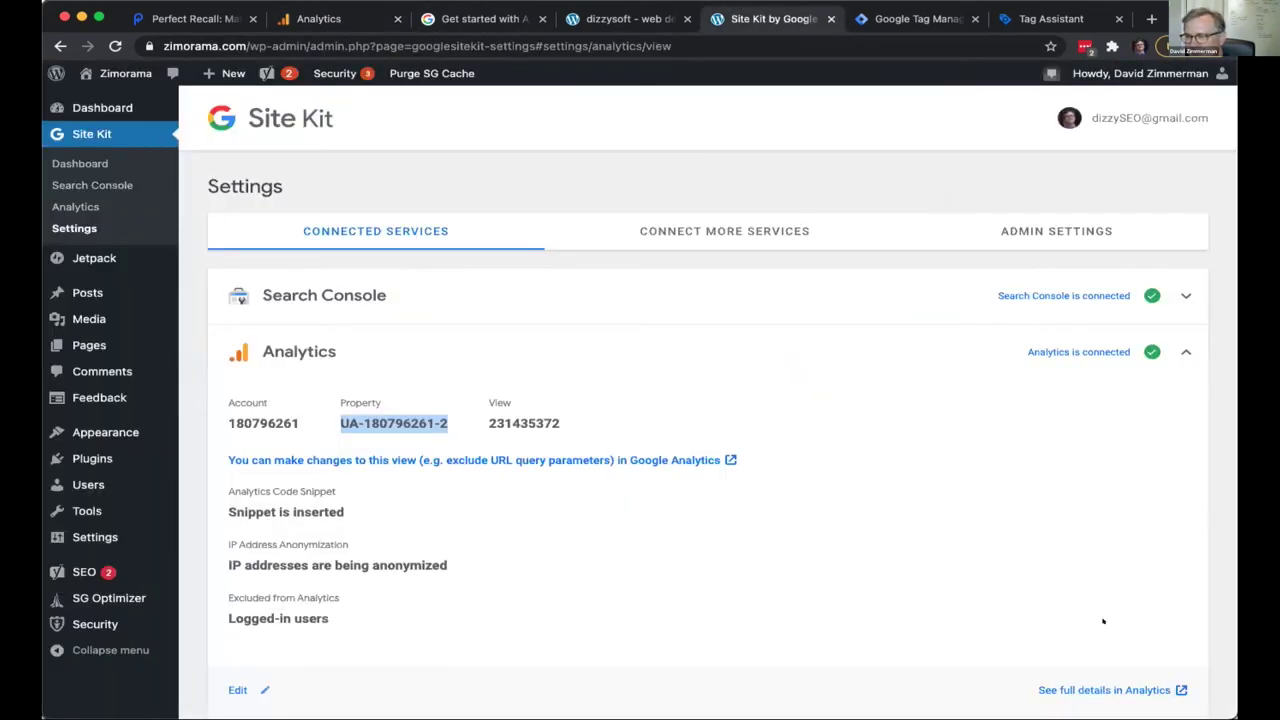
left_click(254, 685)
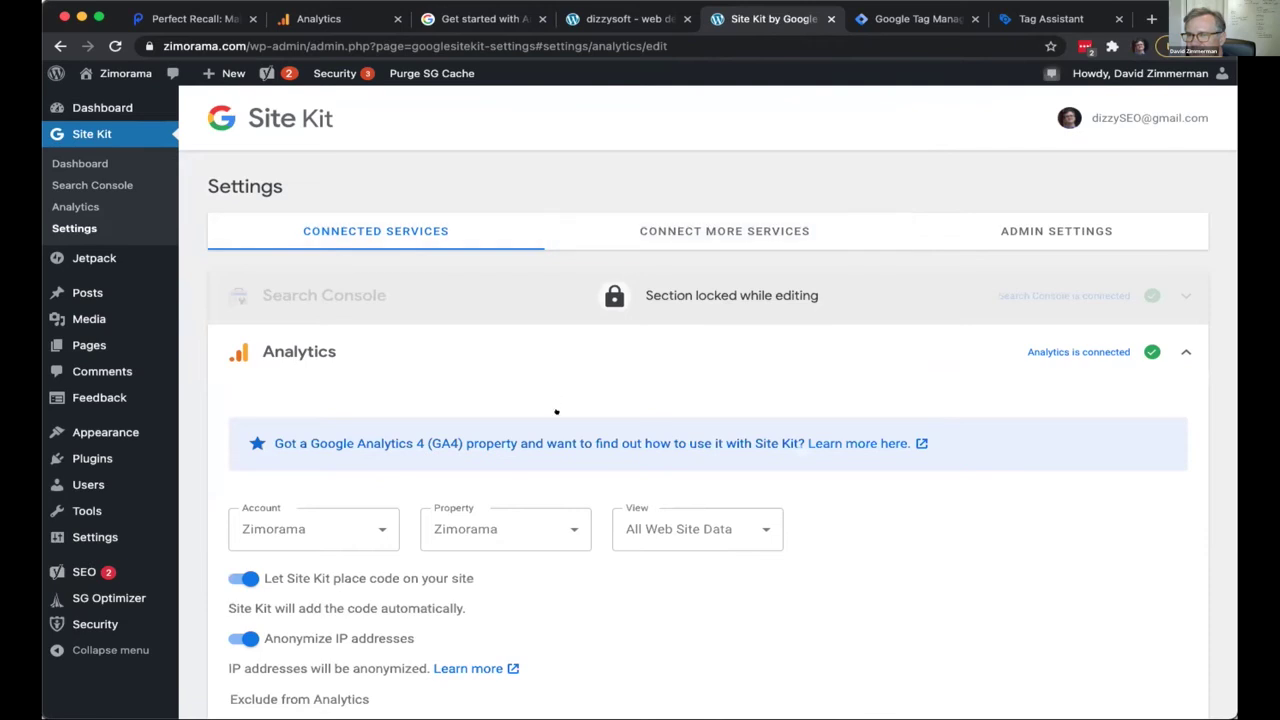
scroll(556, 411, "down", 5)
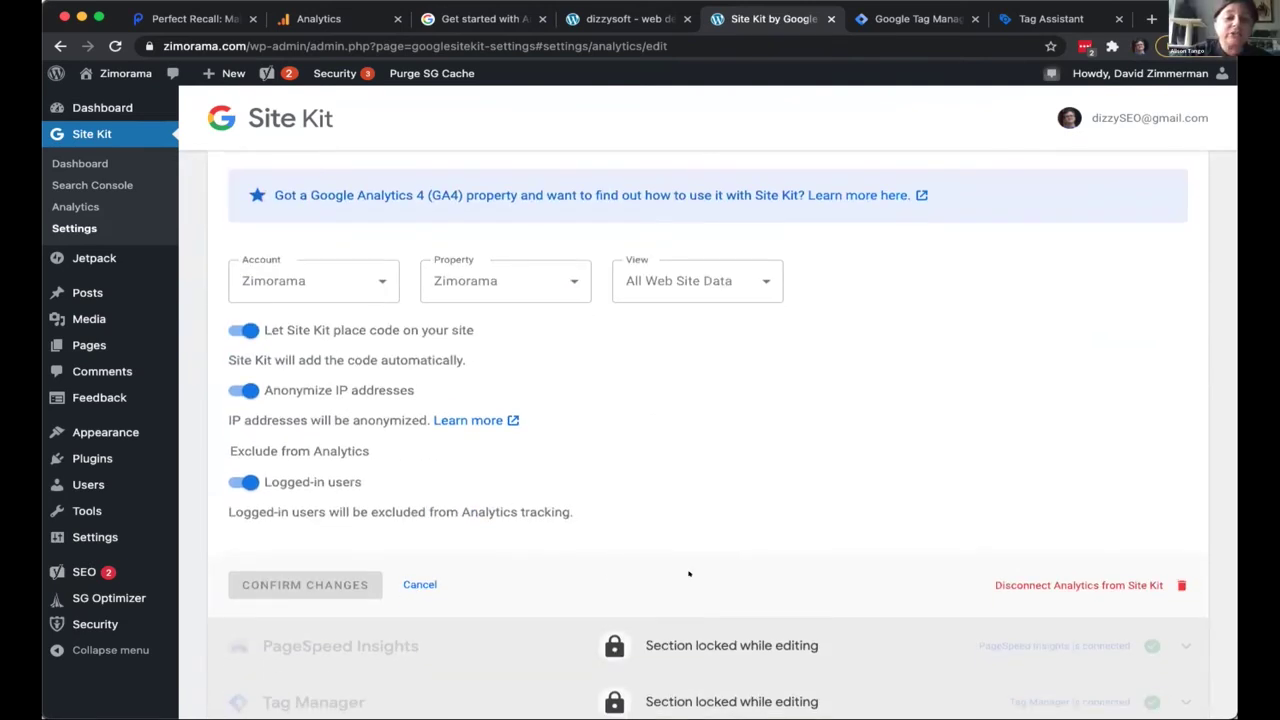
left_click(1128, 585)
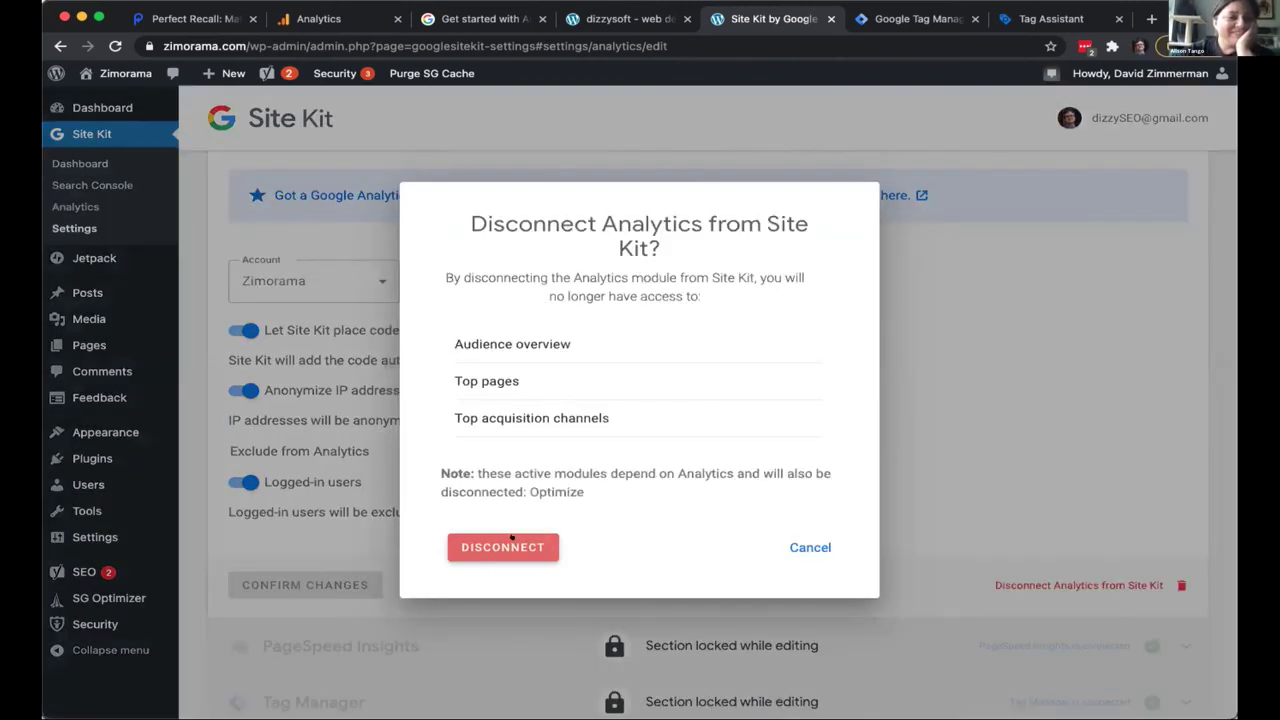
left_click(512, 540)
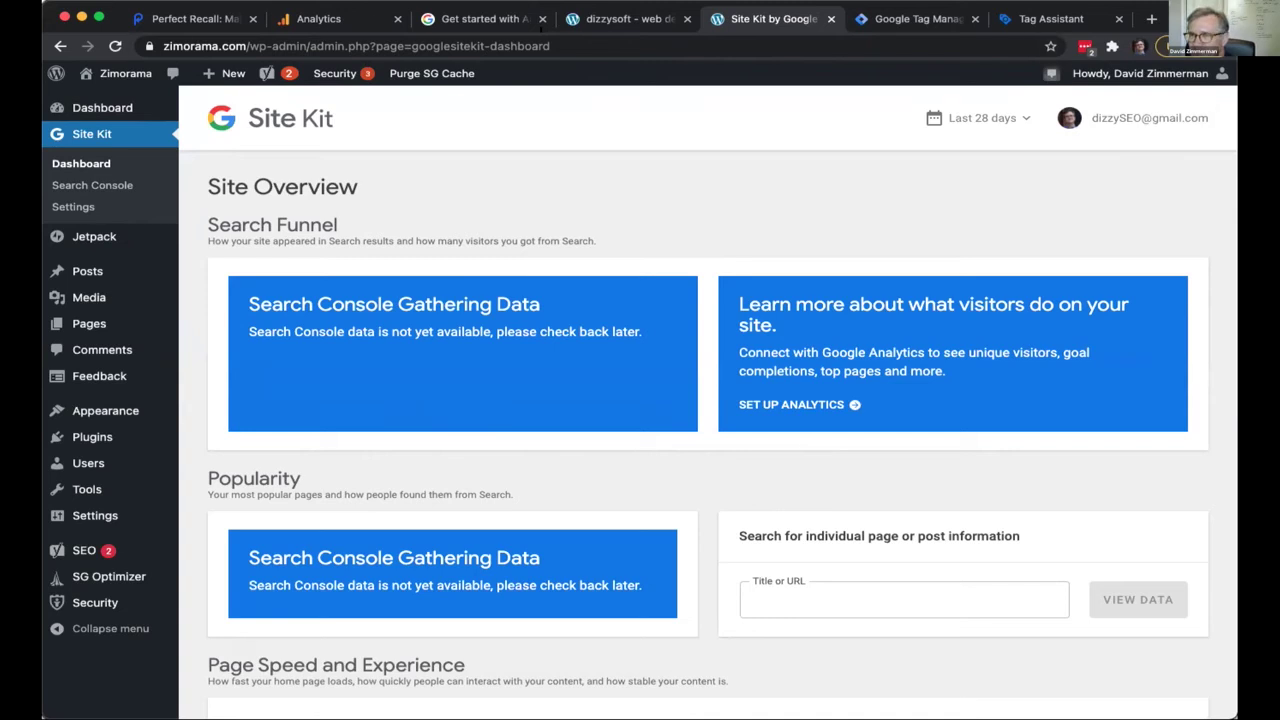
left_click(73, 205)
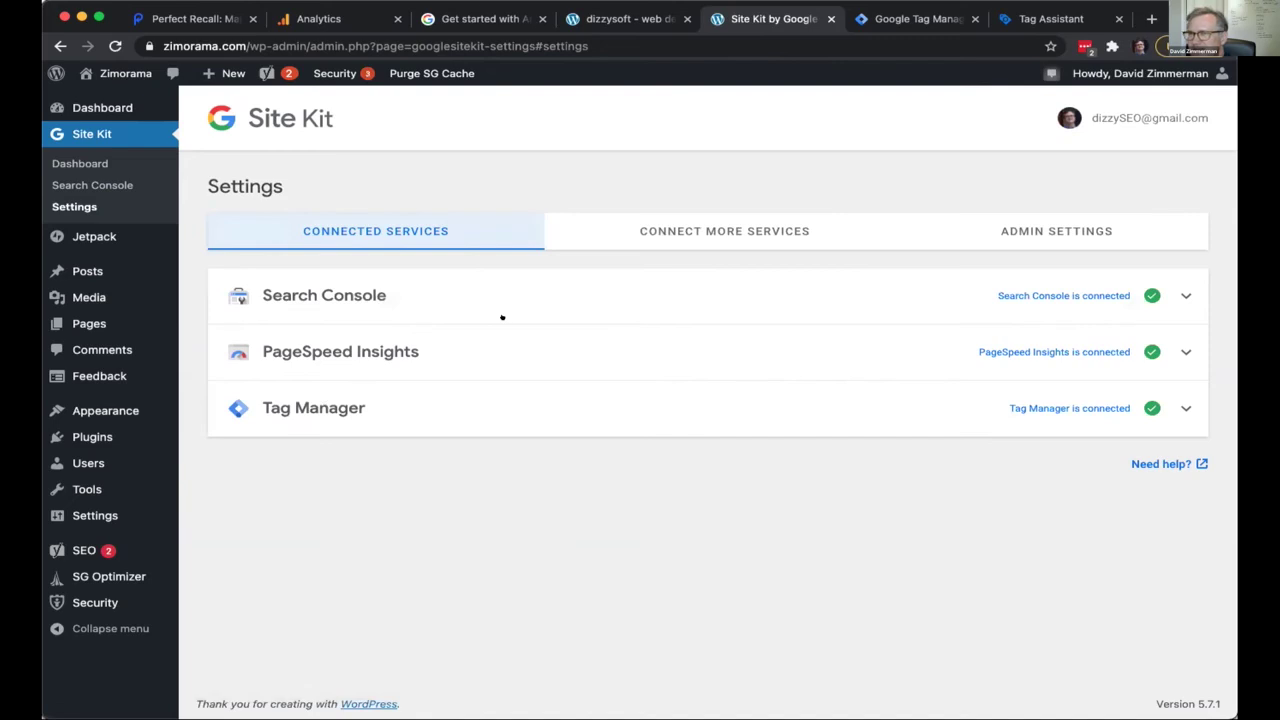
- Recheck the Zimorama property's Realtime Overview for current traffic and active pages after the Site Kit change
left_click(303, 19)
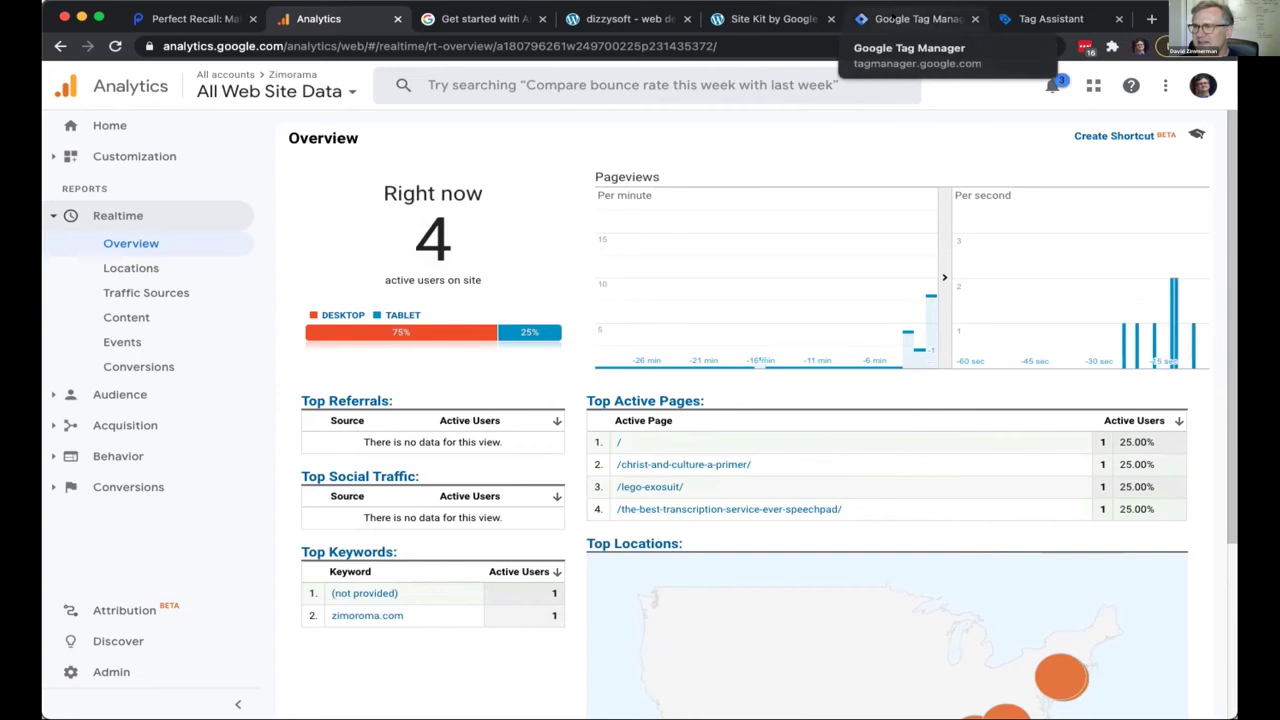
left_click(893, 18)
left_click(320, 18)
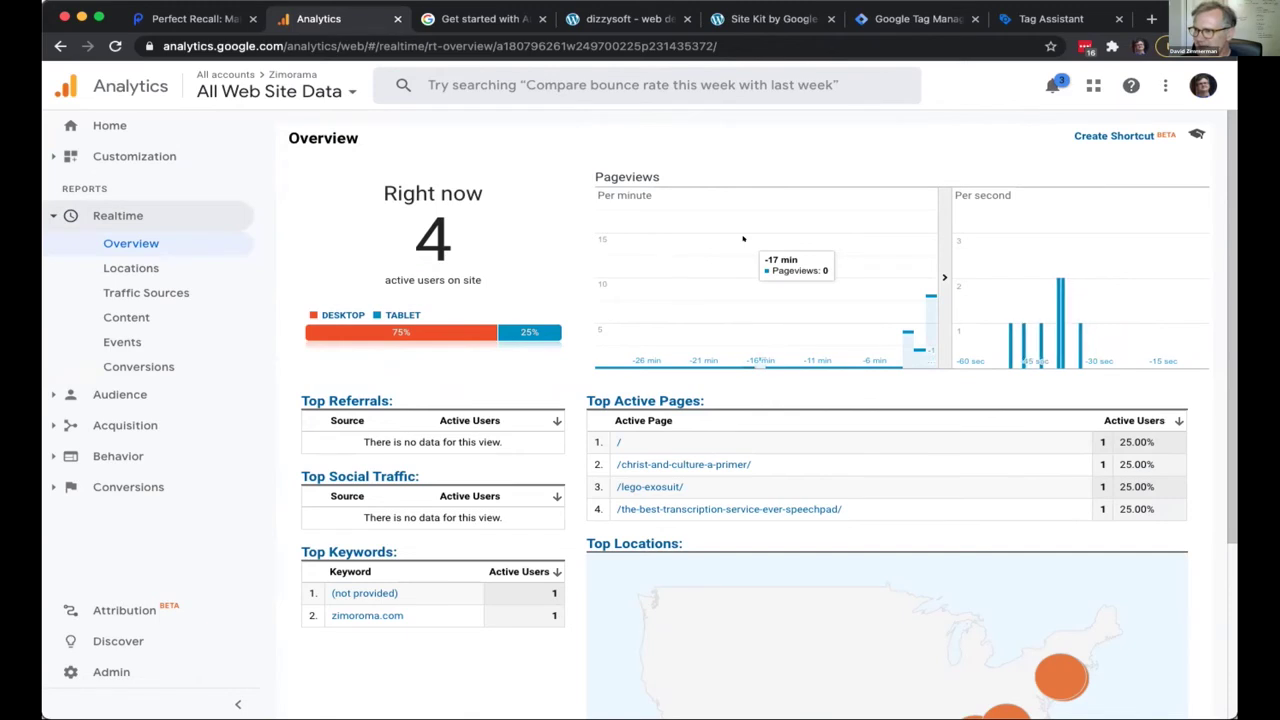
- Open the GA4 Setup Assistant in the Zimorama property's administration settings and check its connection status
left_click(105, 673)
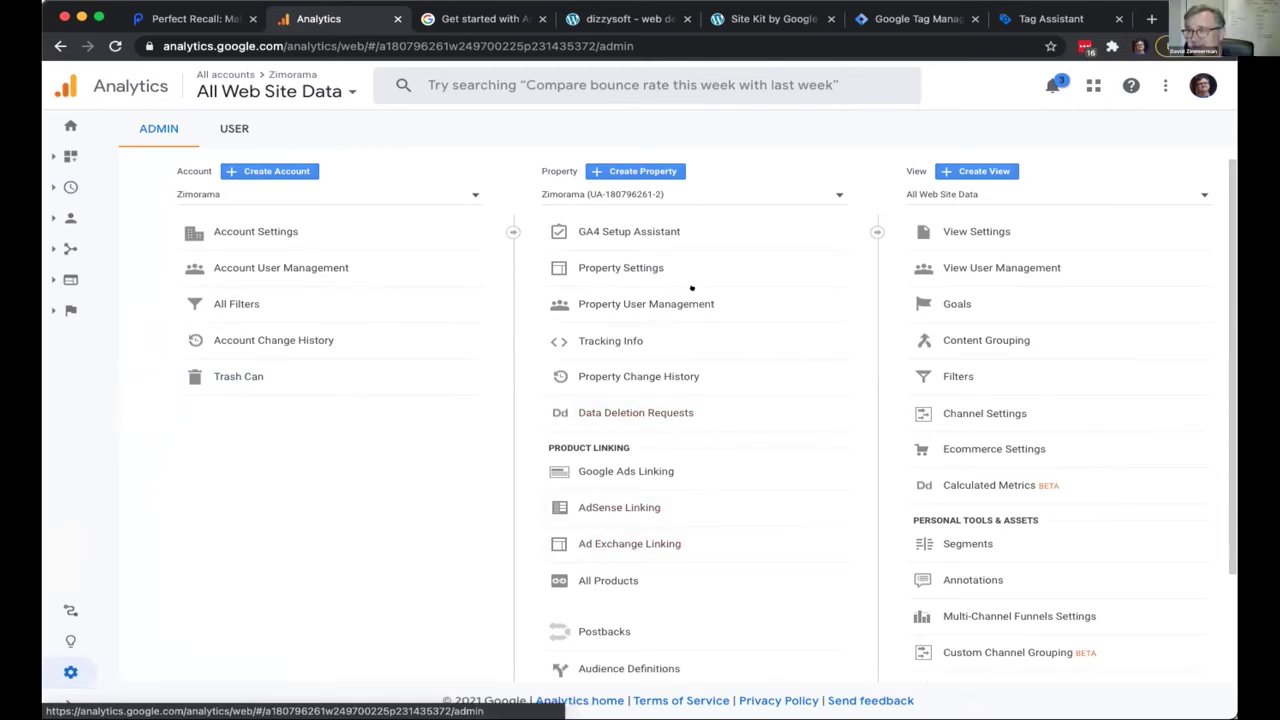
left_click(668, 230)
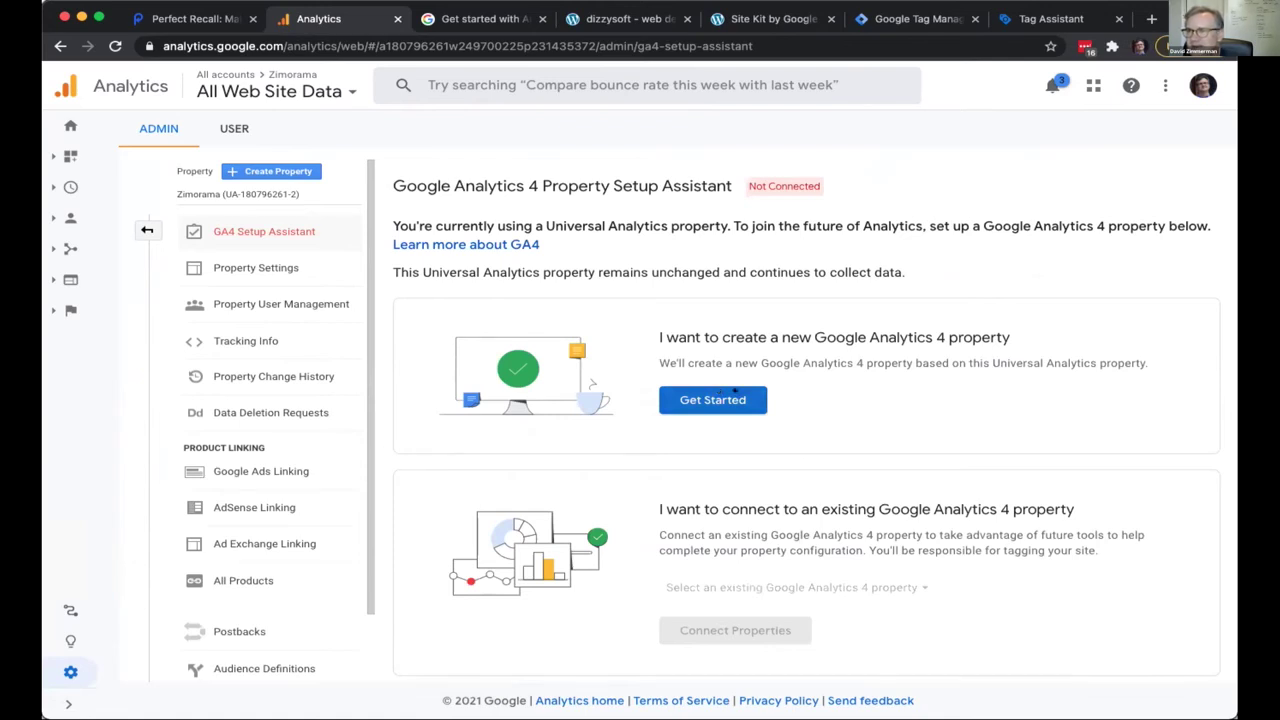
triple_click(759, 180)
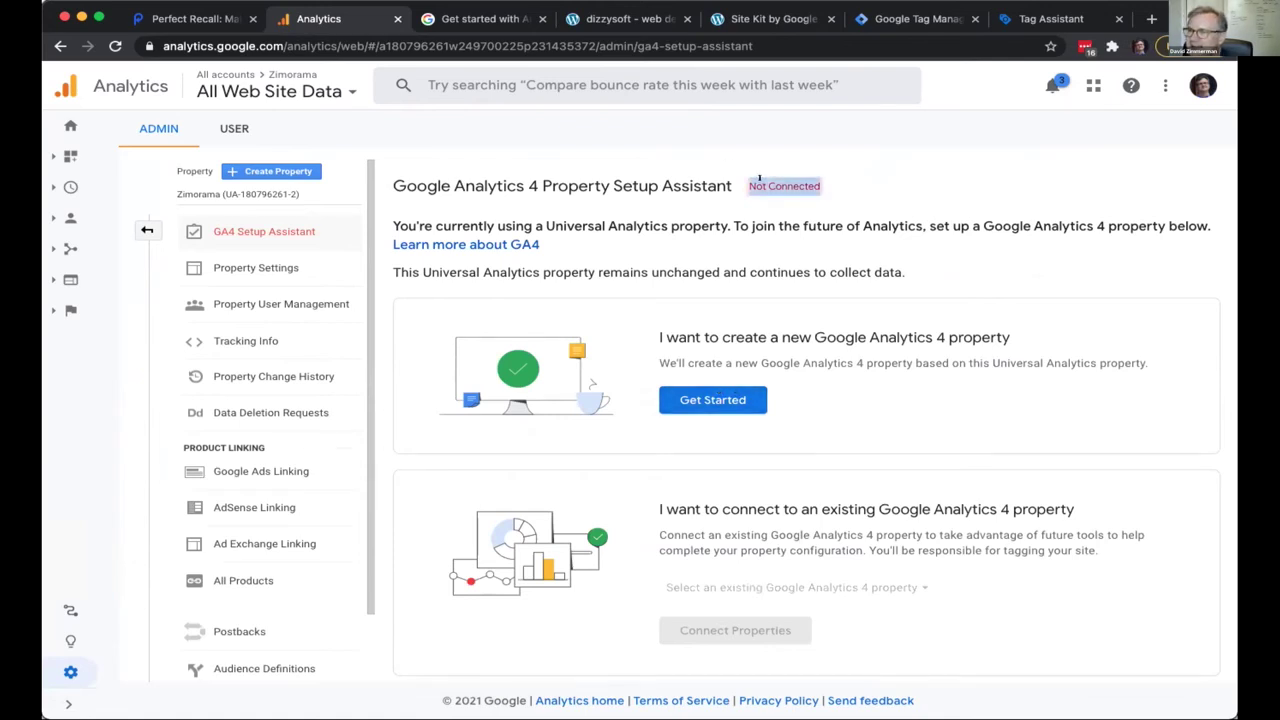
left_click(759, 178)
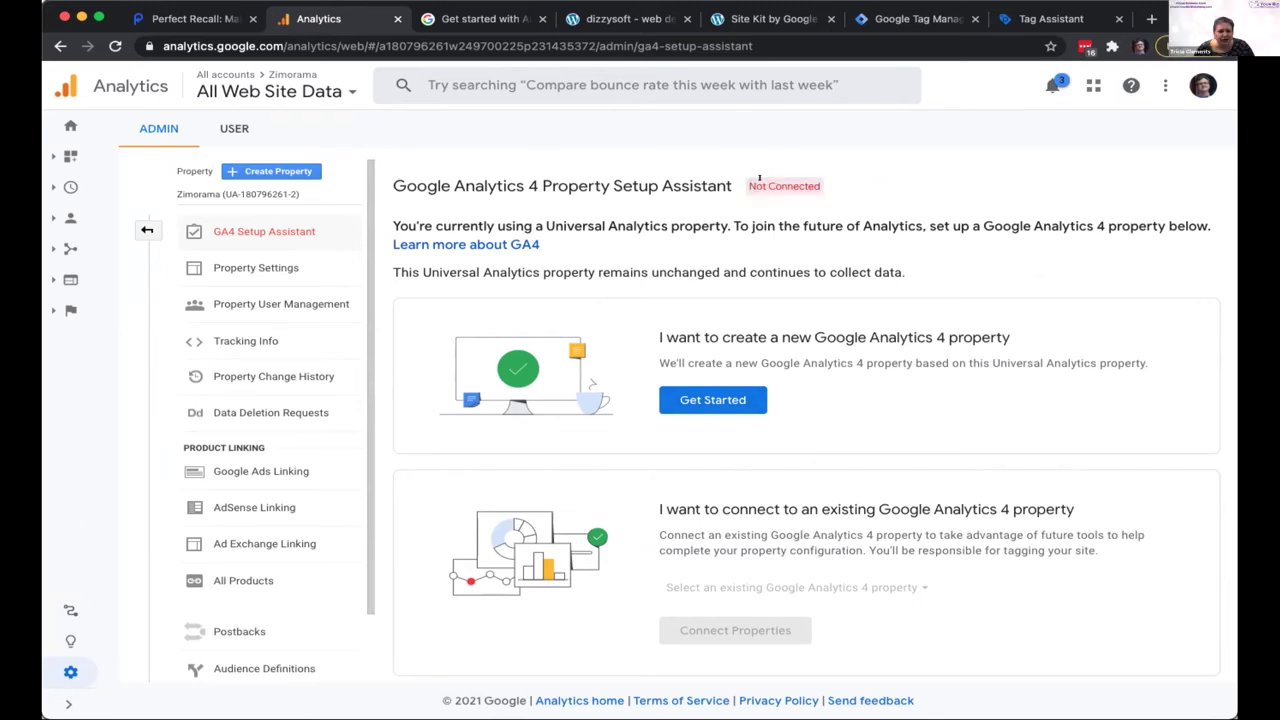
triple_click(759, 180)
left_click(759, 180)
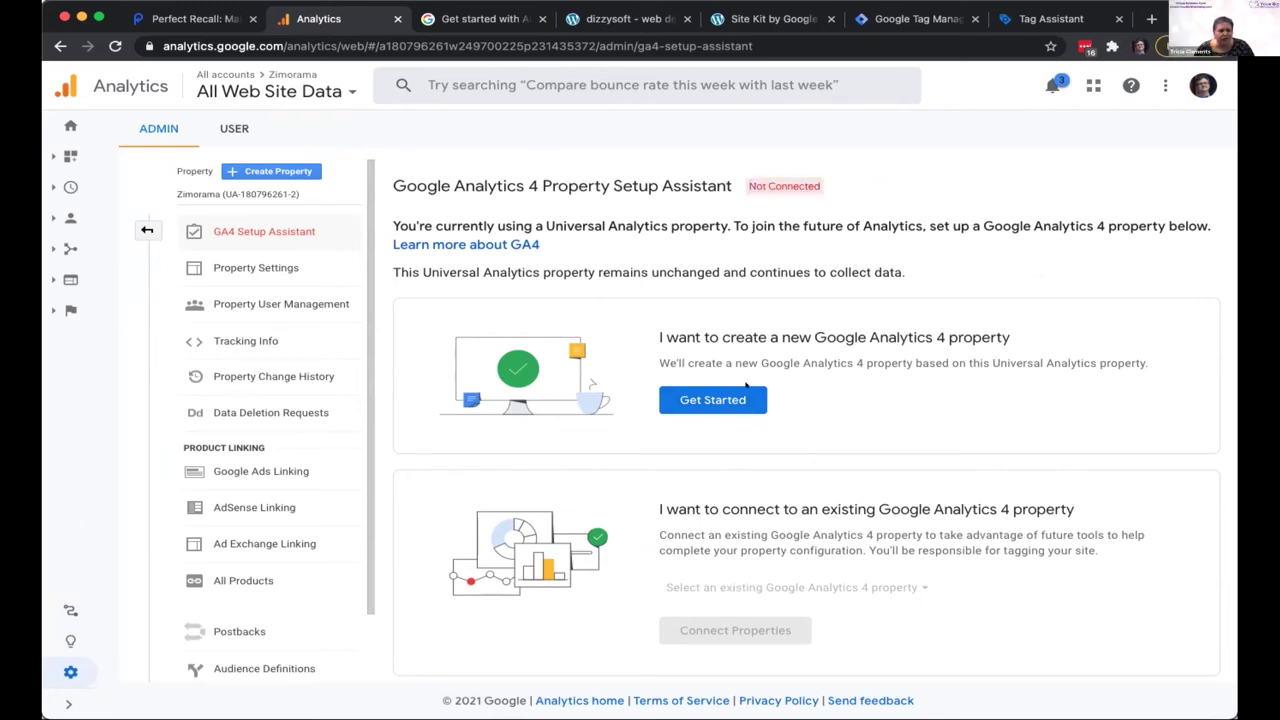
- Create a new GA4 property based on the Zimorama Universal Analytics property, with data collection using the existing tags enabled
left_click(720, 400)
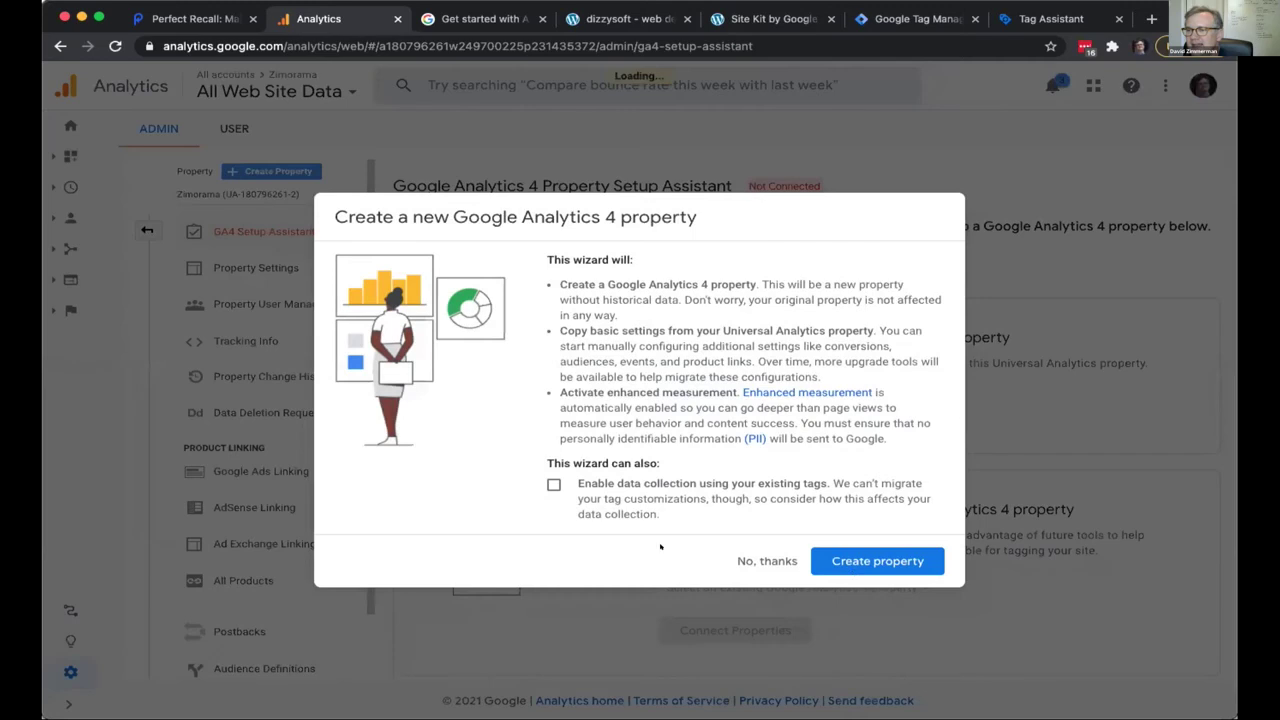
left_click(594, 480)
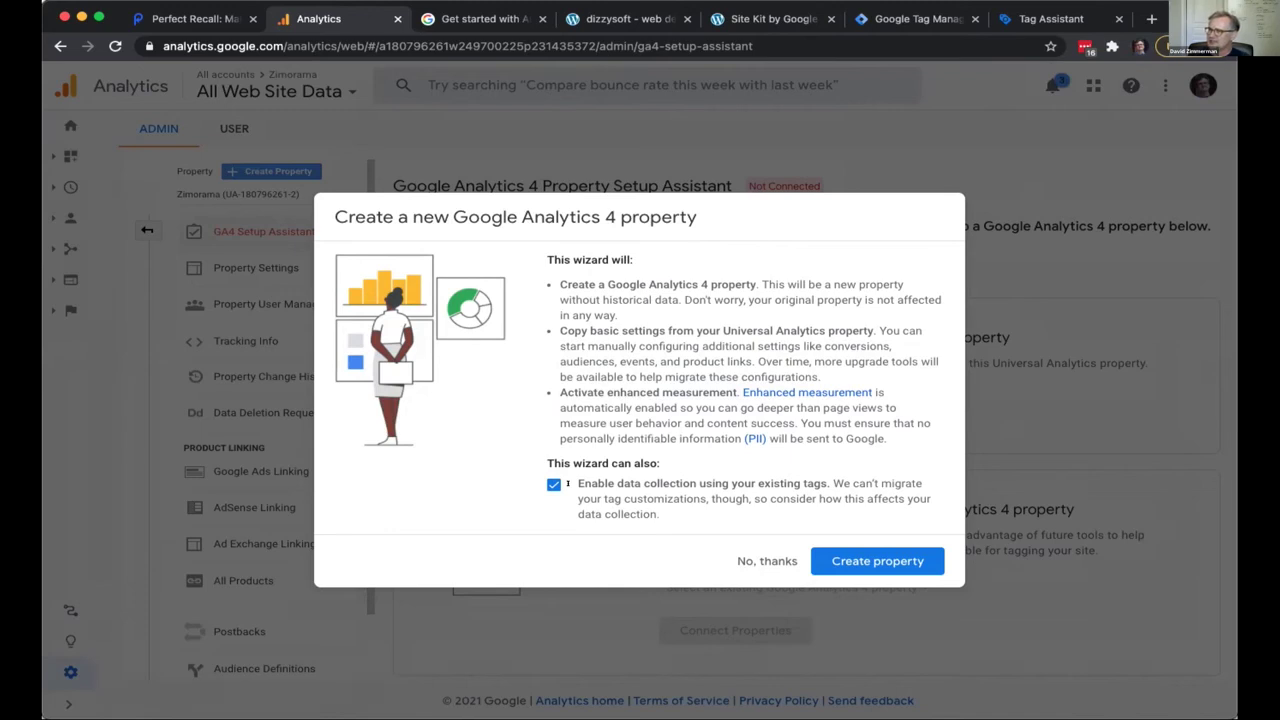
left_click(857, 561)
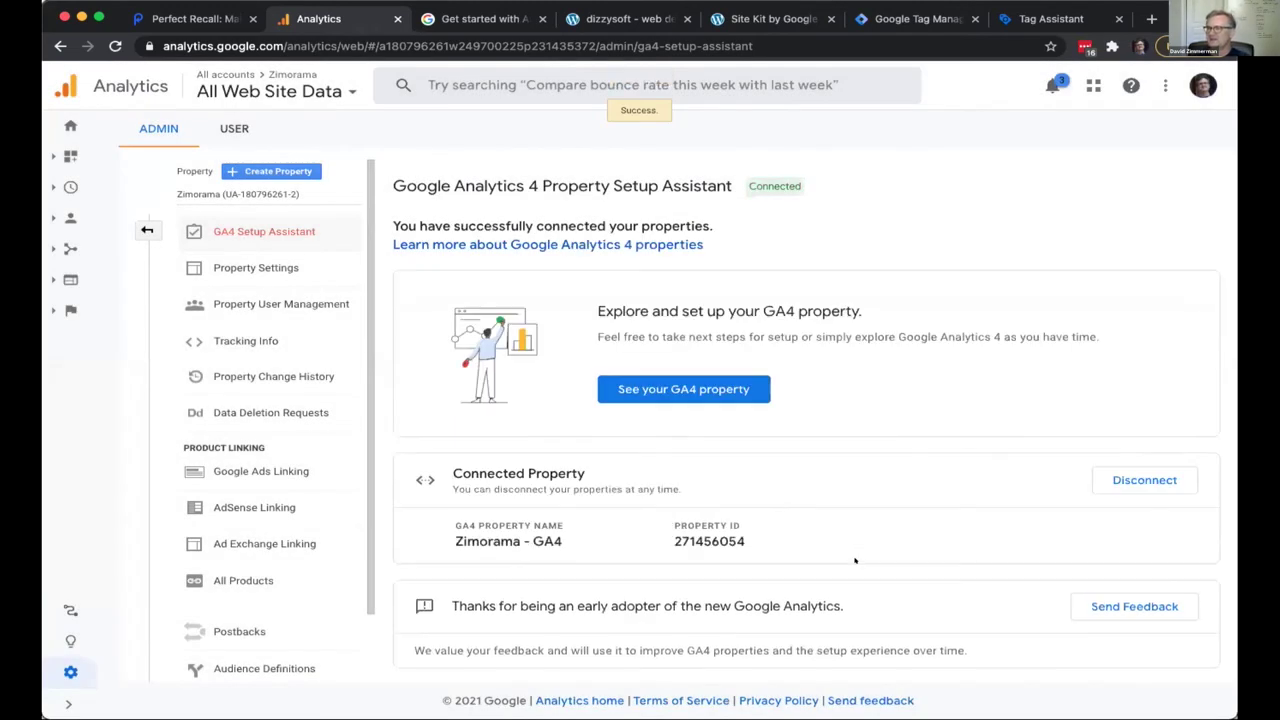
- Open the new Zimorama - GA4 property's Setup Assistant, check its link to the connected Universal Analytics property, and close the duplicate page
left_click(665, 389)
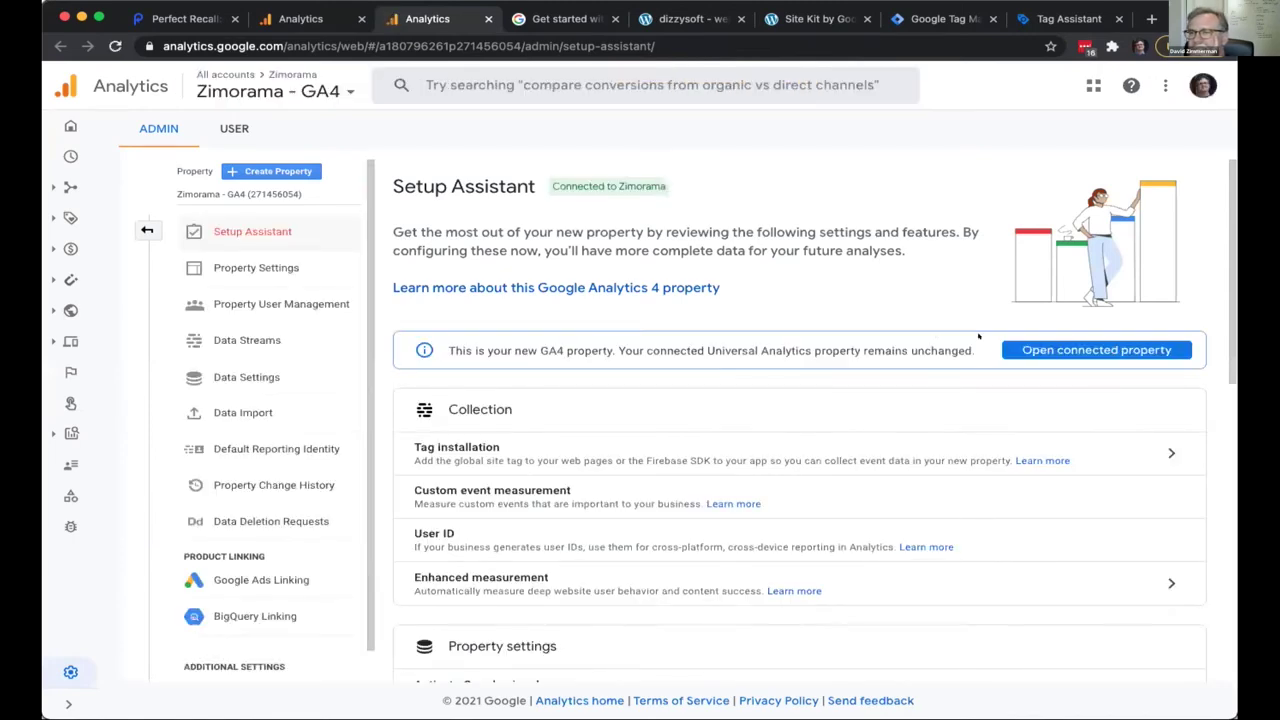
left_click(1100, 349)
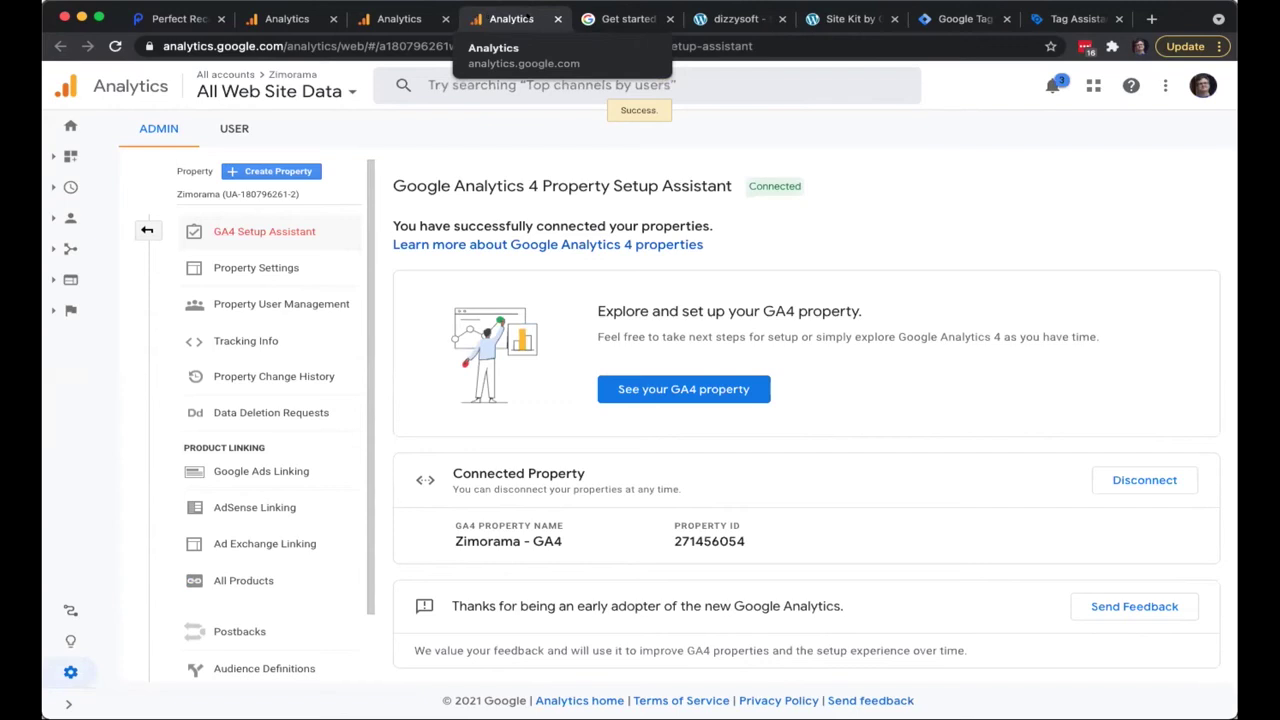
left_click(557, 19)
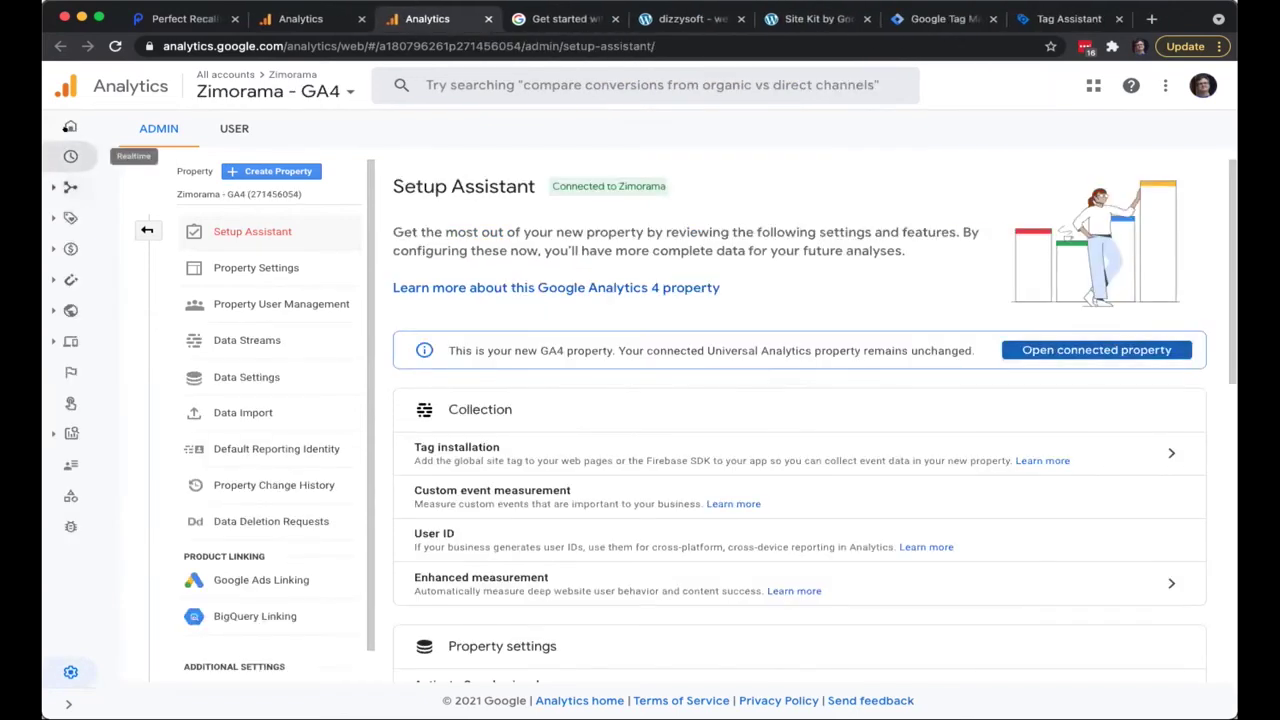
- Switch to Site Kit on the Zimorama WordPress site and review the additional services that can be connected
left_click(69, 156)
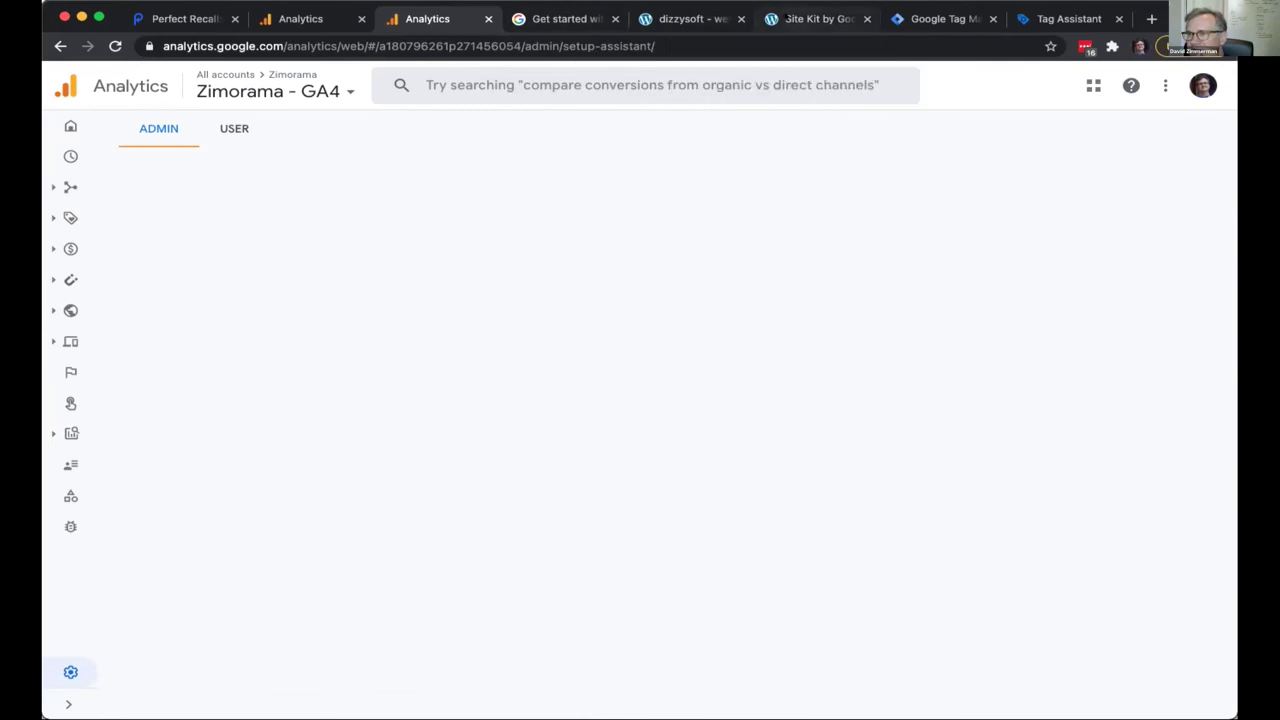
left_click(815, 18)
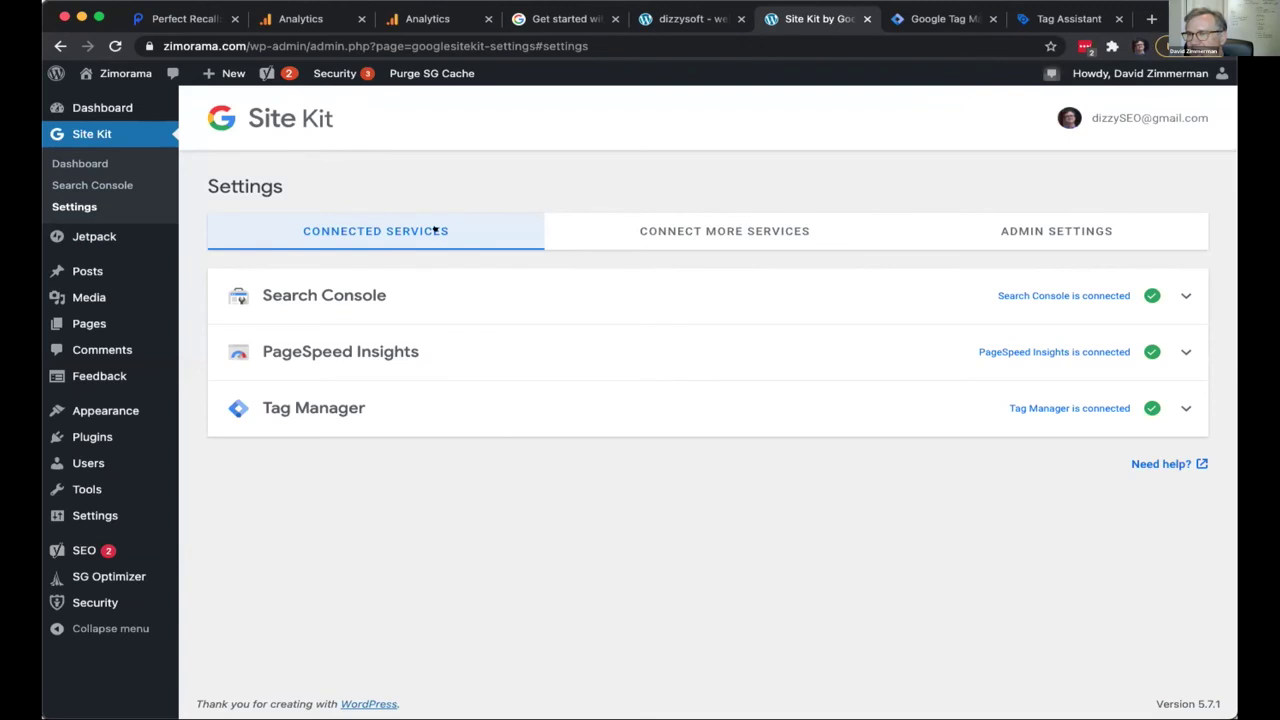
left_click(735, 230)
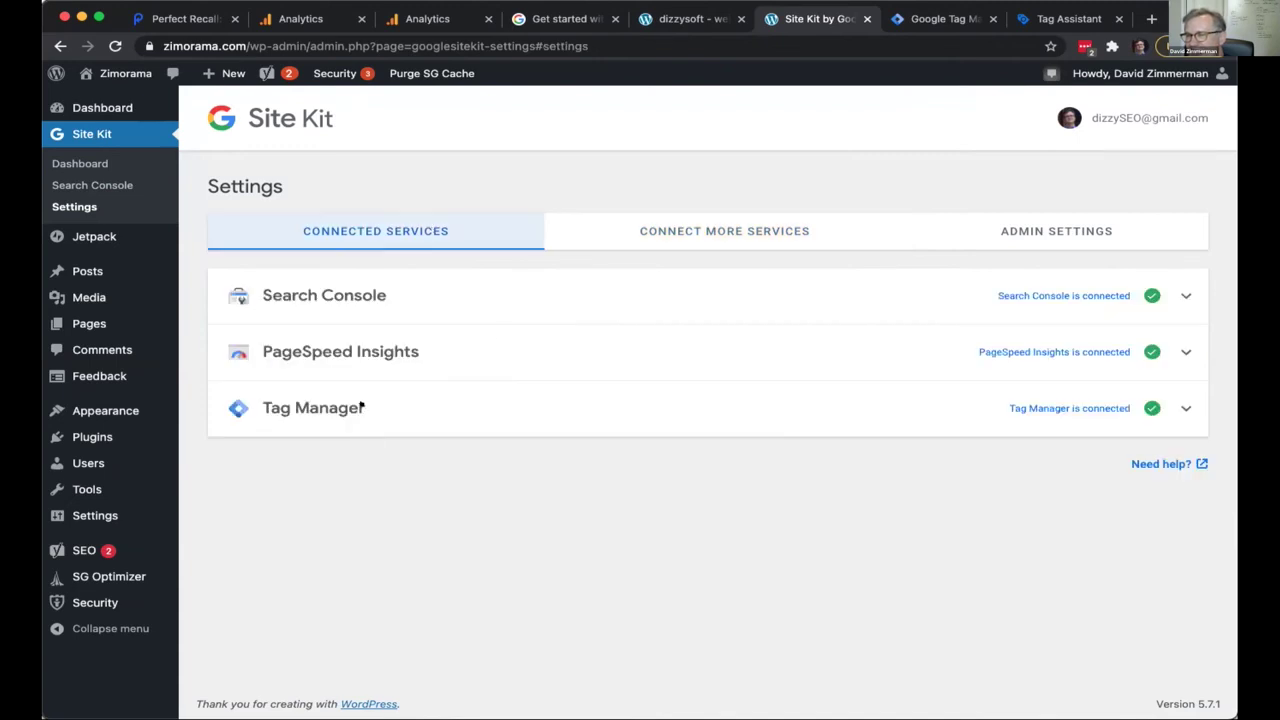
left_click(692, 218)
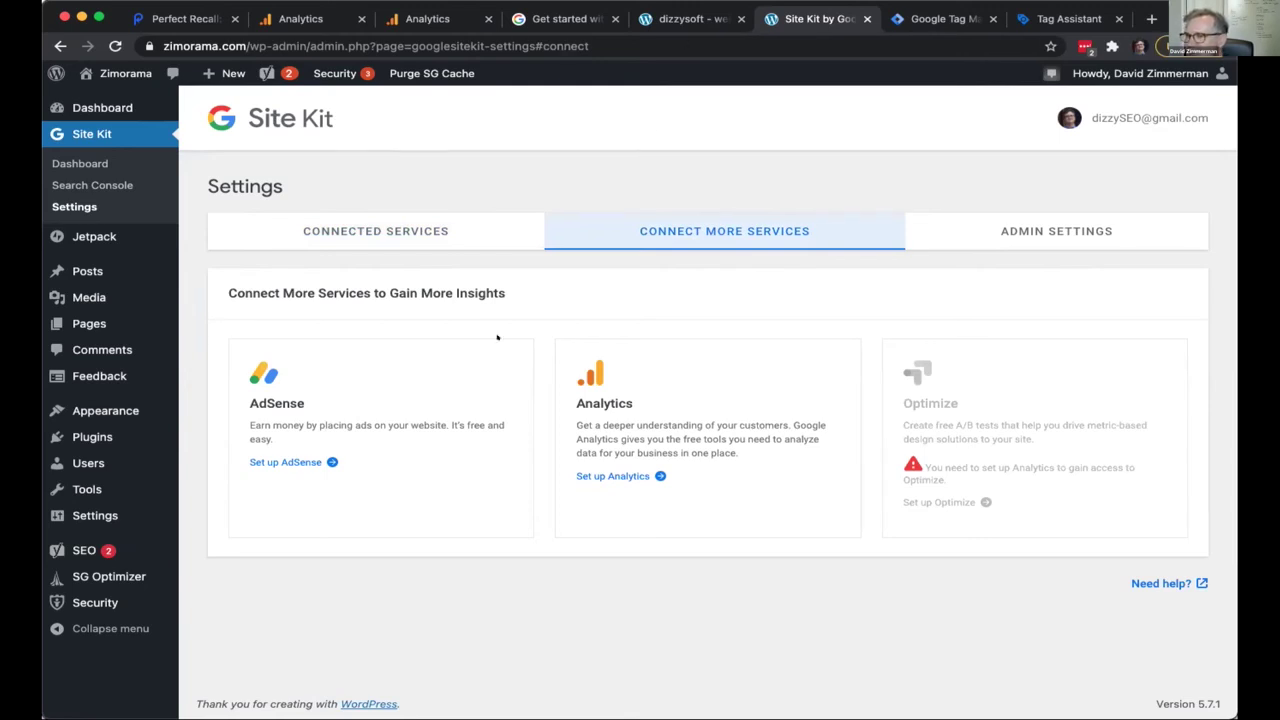
- Return to the Zimorama - GA4 property, dismiss the survey, and open its Realtime overview
left_click(427, 18)
left_click(1190, 392)
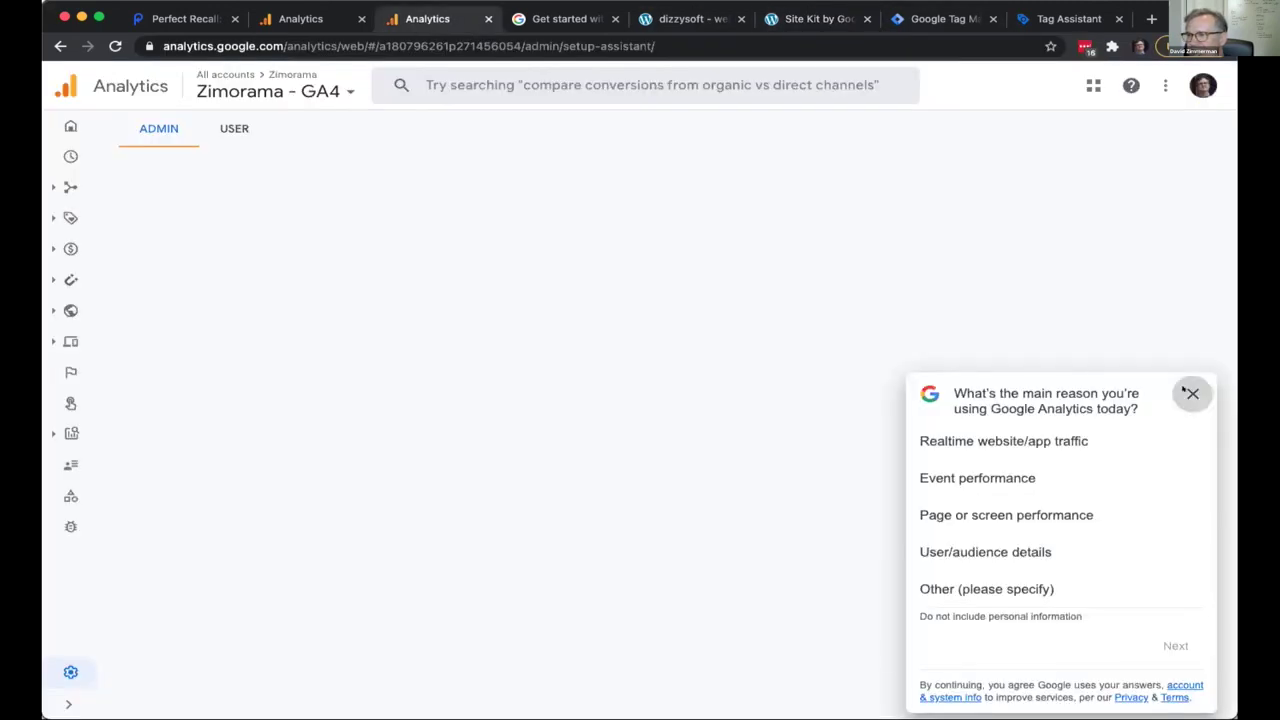
left_click(64, 154)
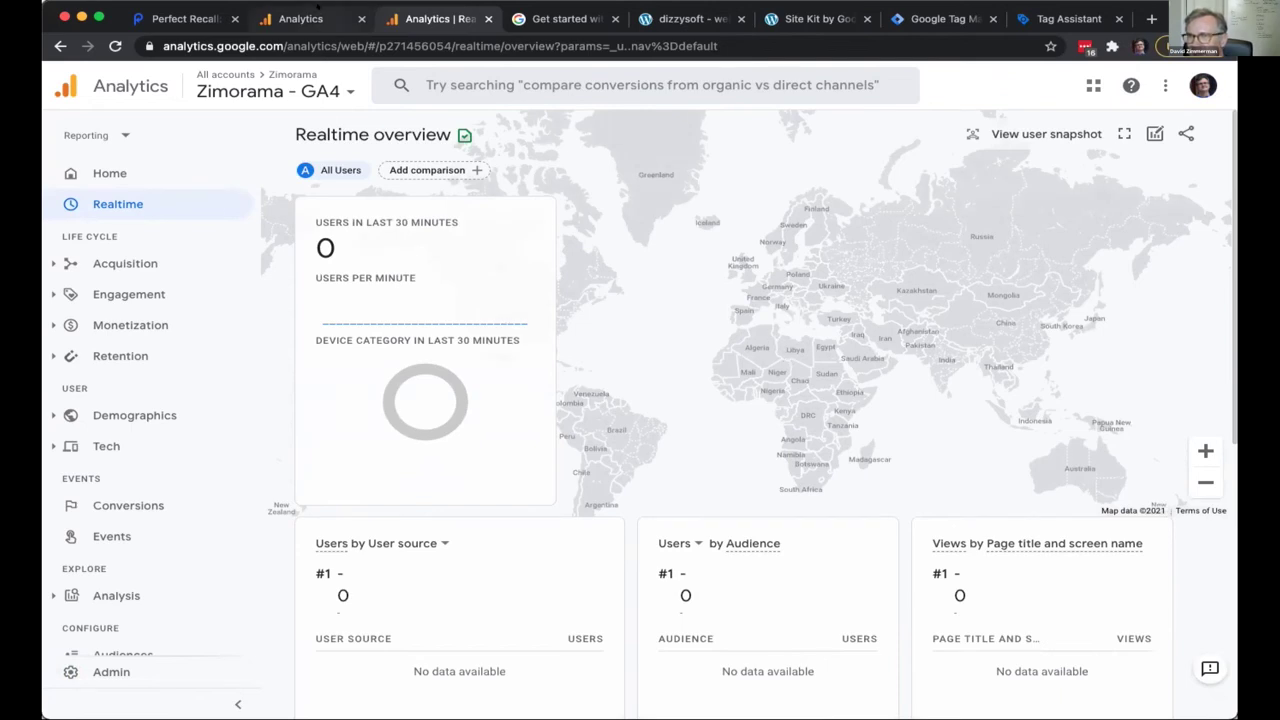
- Open the Universal Analytics property's Realtime Overview and compare its active users, pages and locations with the GA4 Realtime overview
left_click(300, 18)
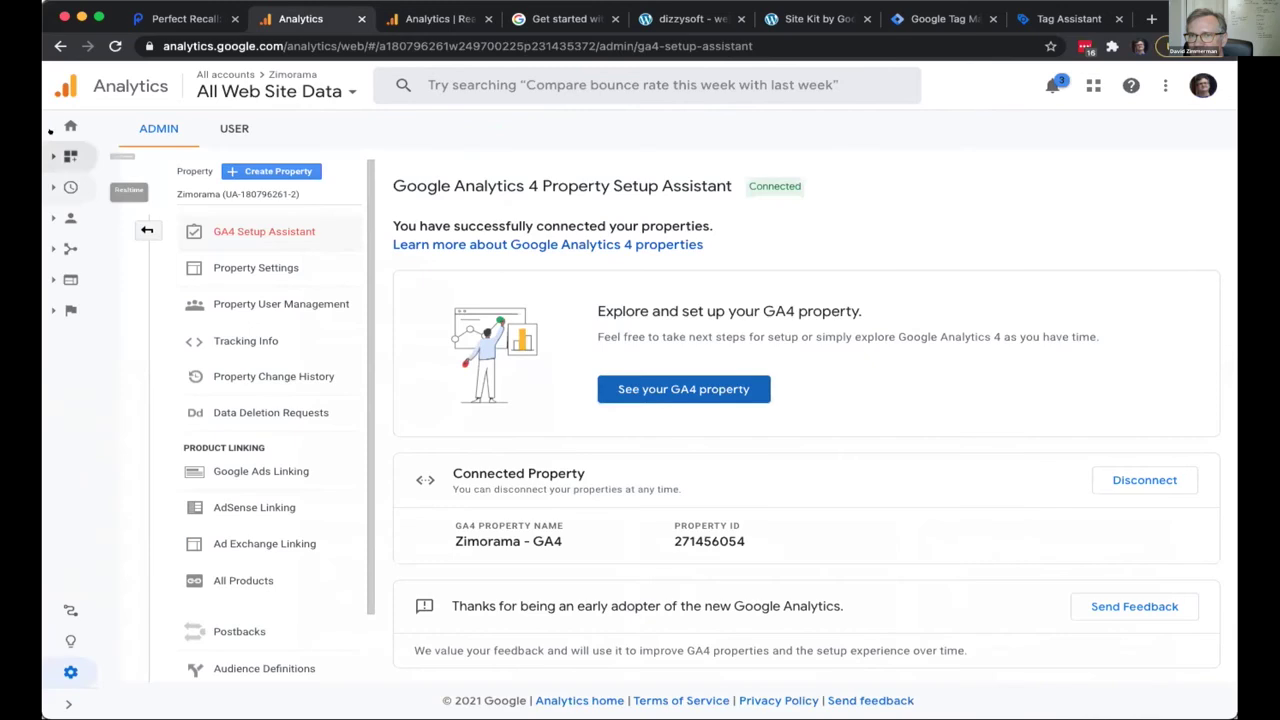
left_click(71, 188)
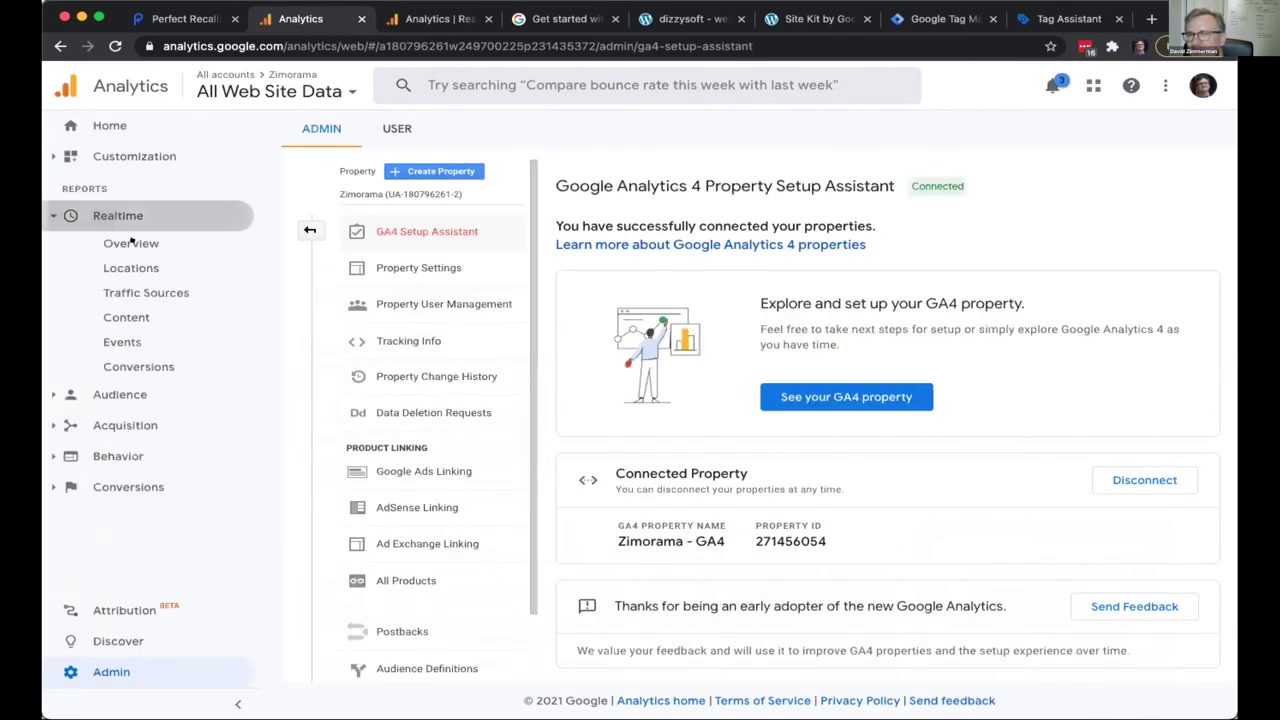
left_click(130, 243)
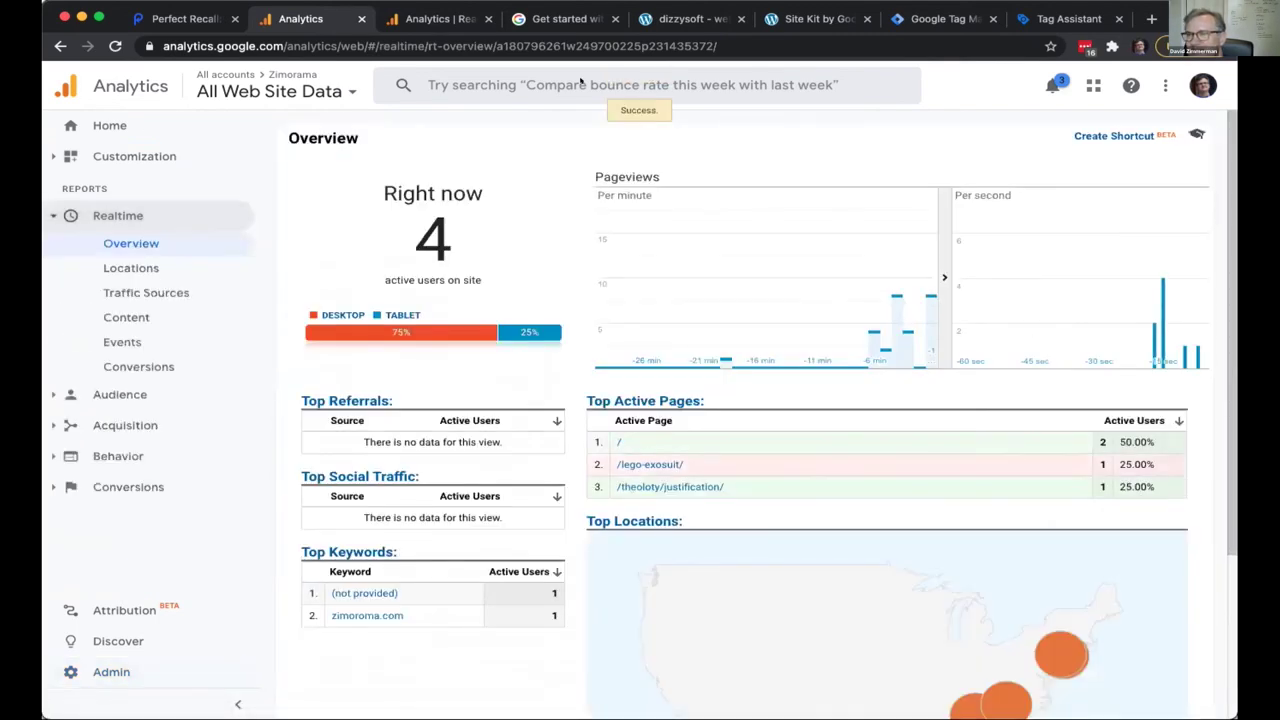
left_click(434, 14)
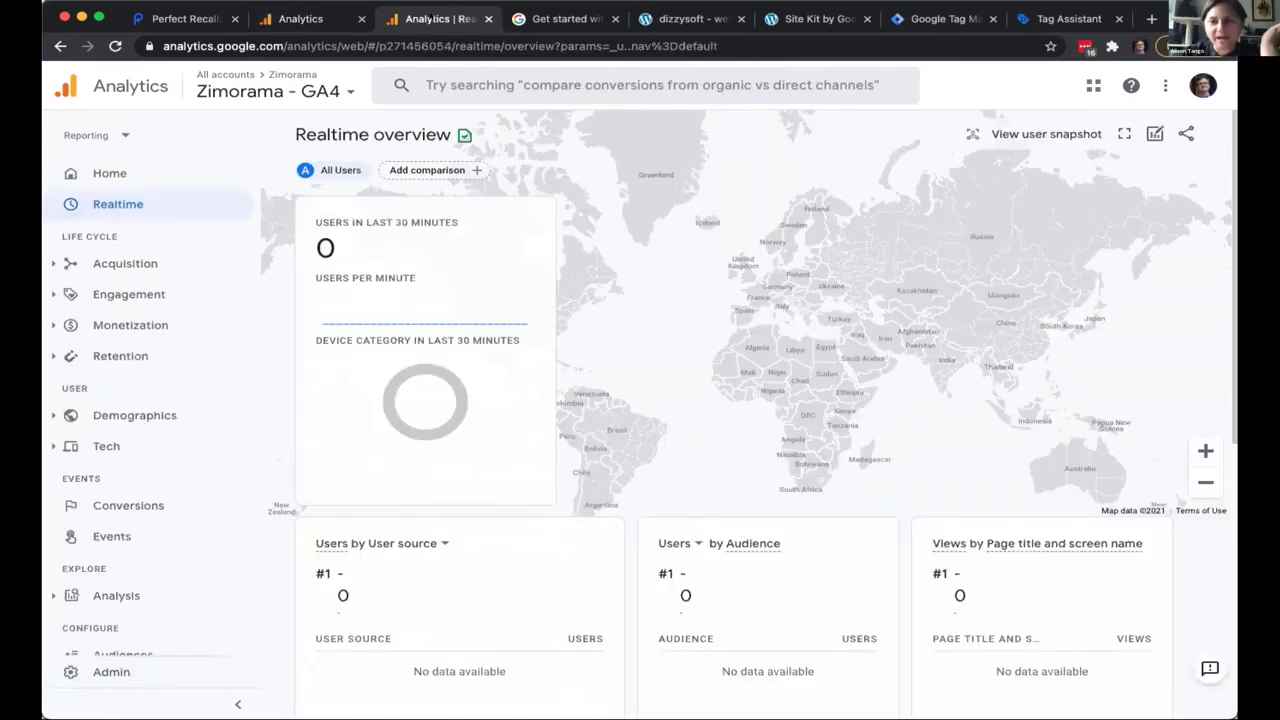
left_click(306, 20)
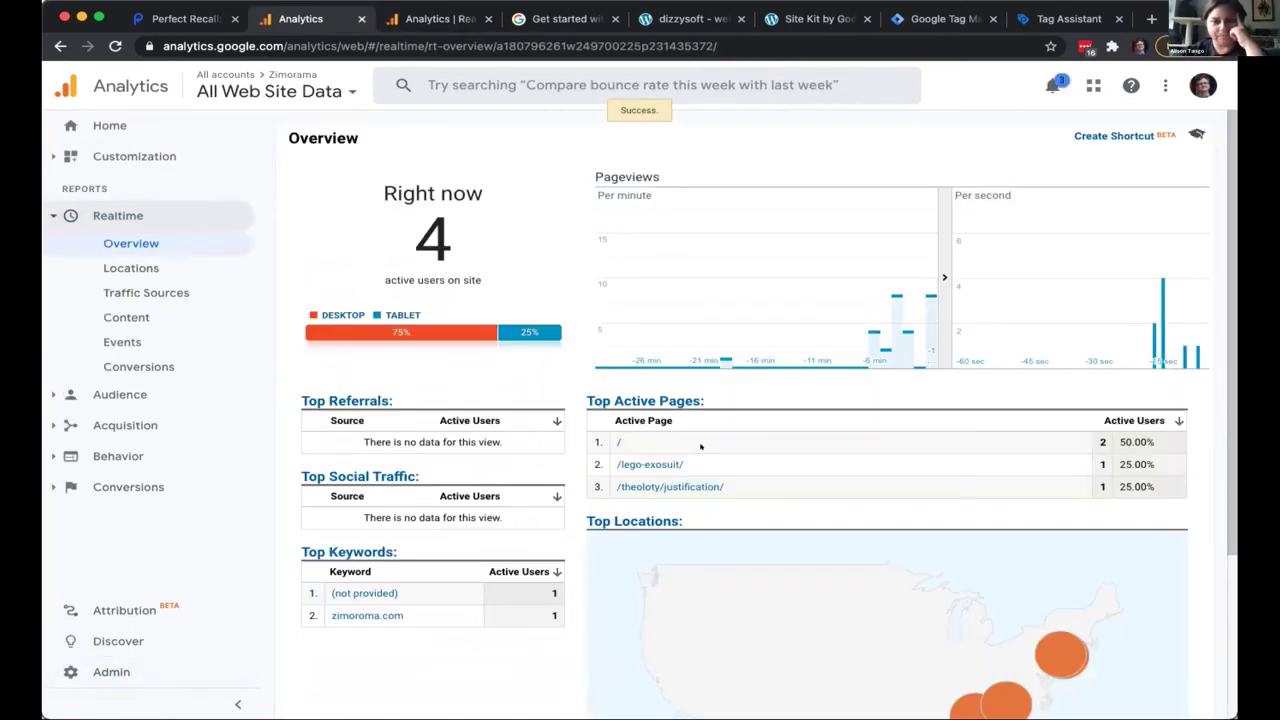
scroll(948, 509, "down", 2)
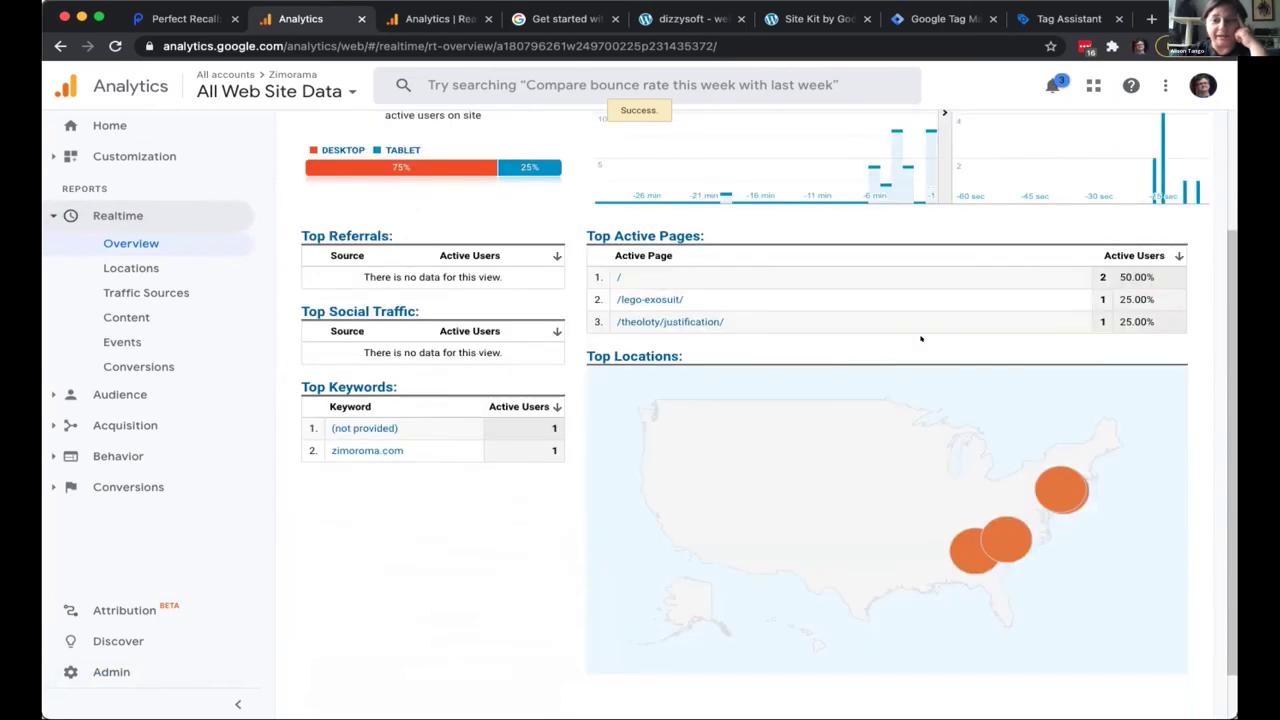
scroll(909, 297, "up", 2)
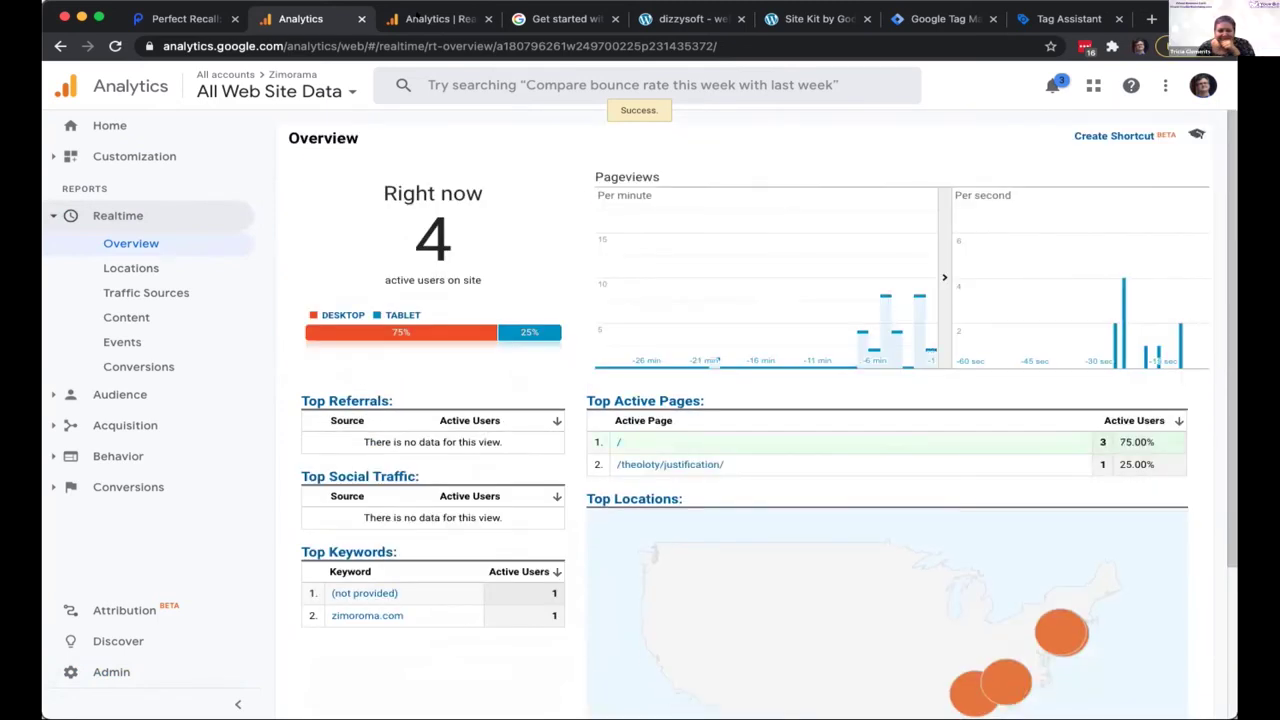
- Visit zimorama.com in a separate browser tab, close it, and recheck the Realtime reports of both Analytics properties
left_click(420, 18)
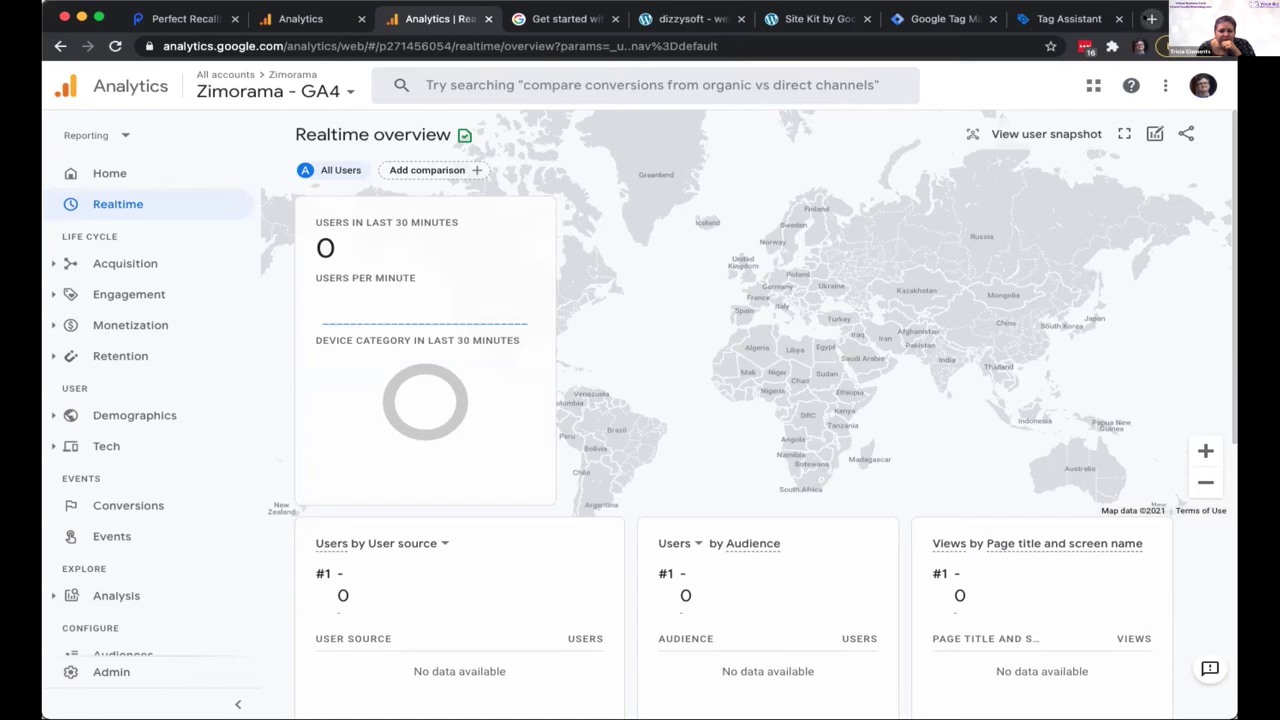
left_click(1151, 18)
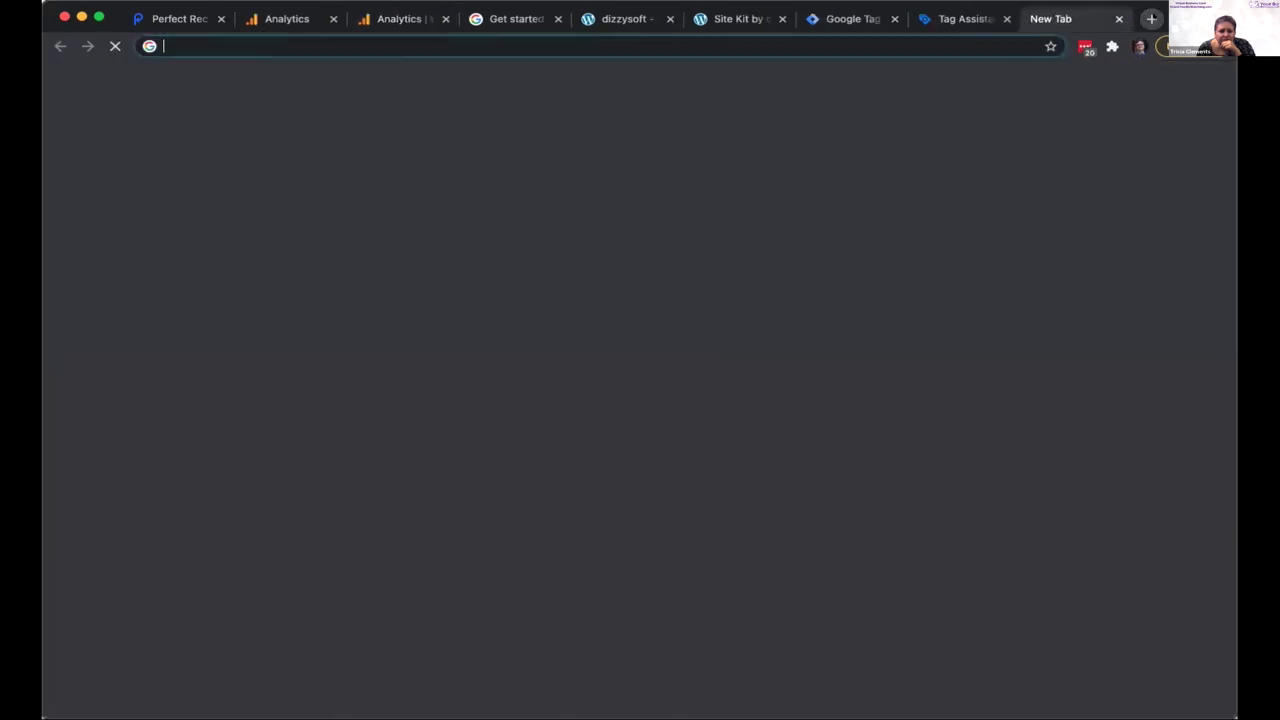
type("z")
key("Return")
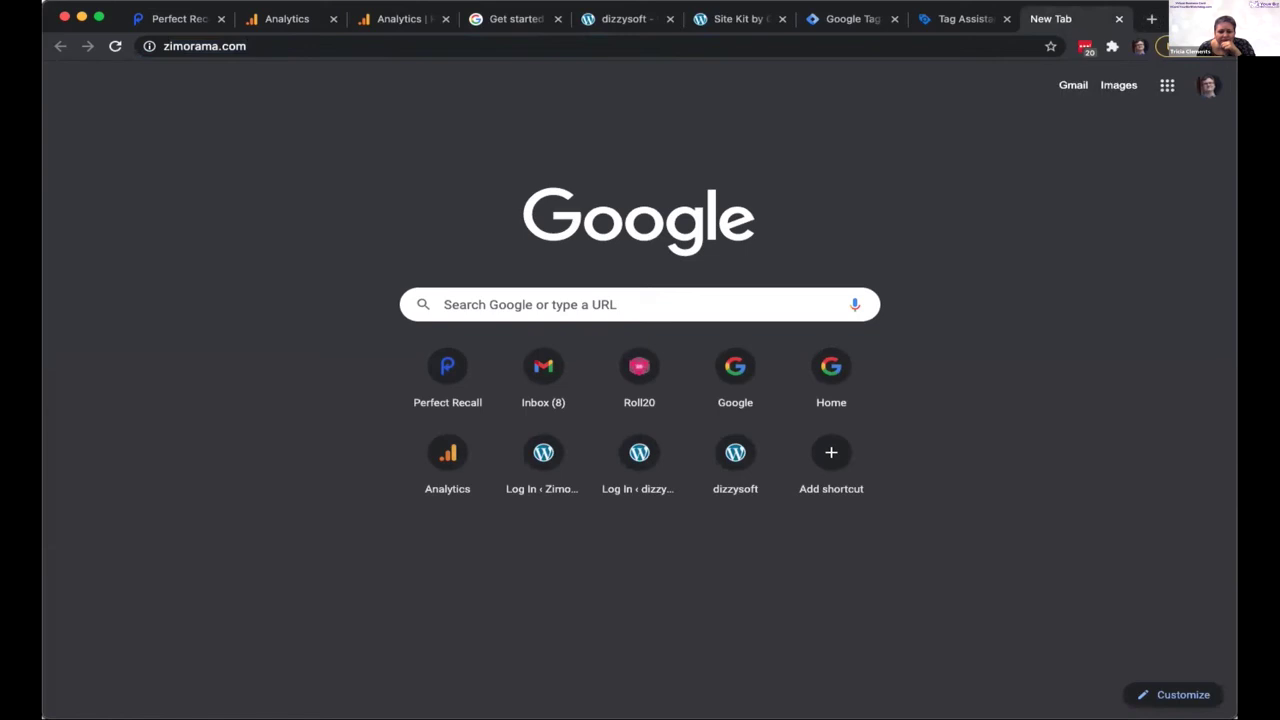
key("super+w")
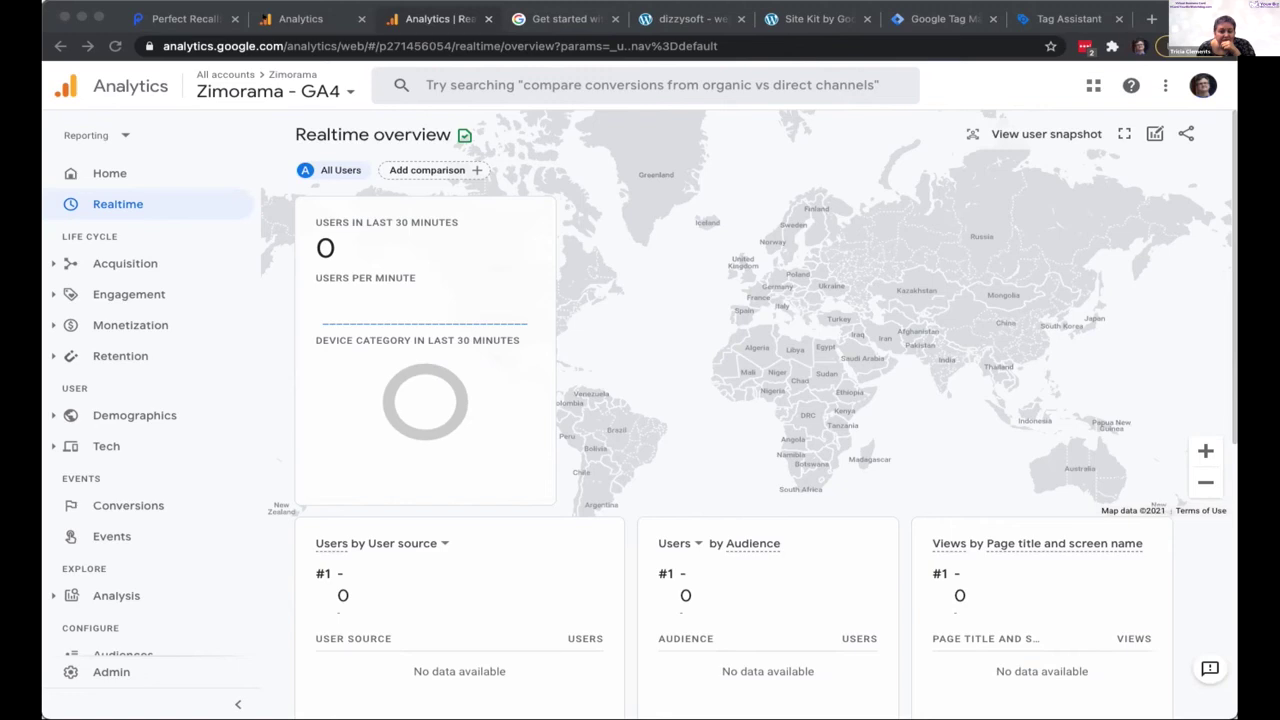
left_click(290, 18)
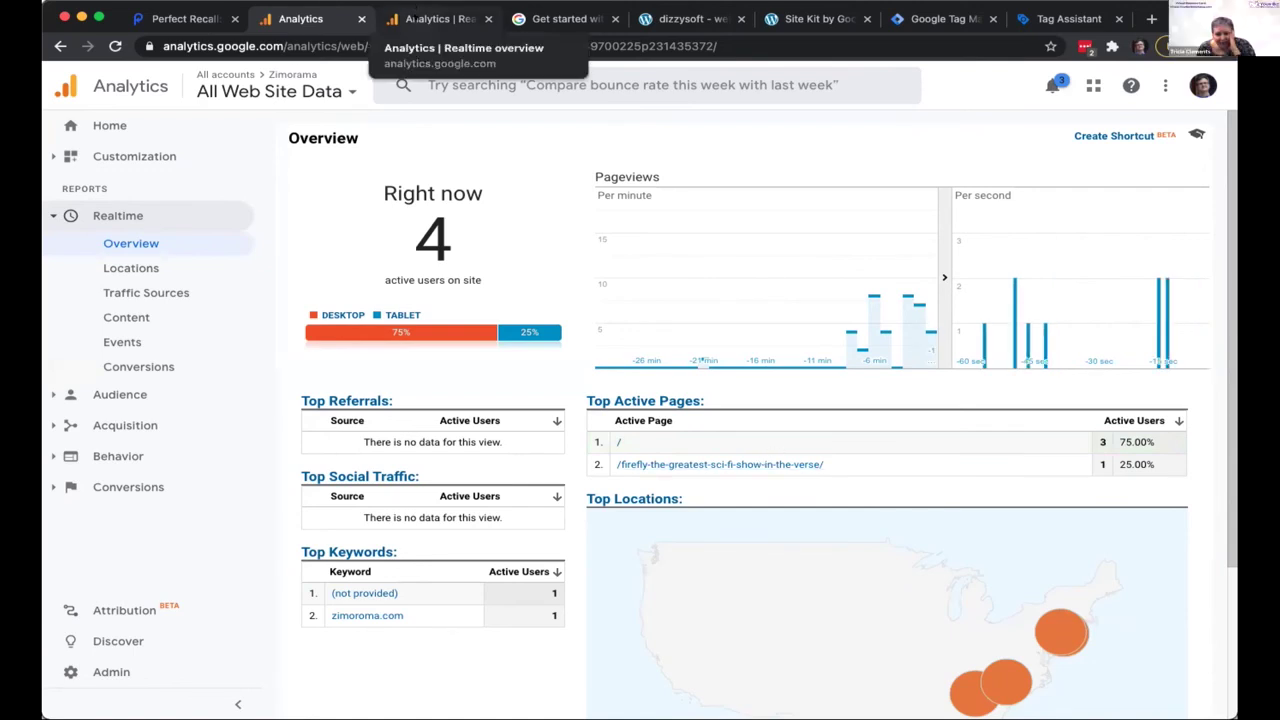
left_click(410, 19)
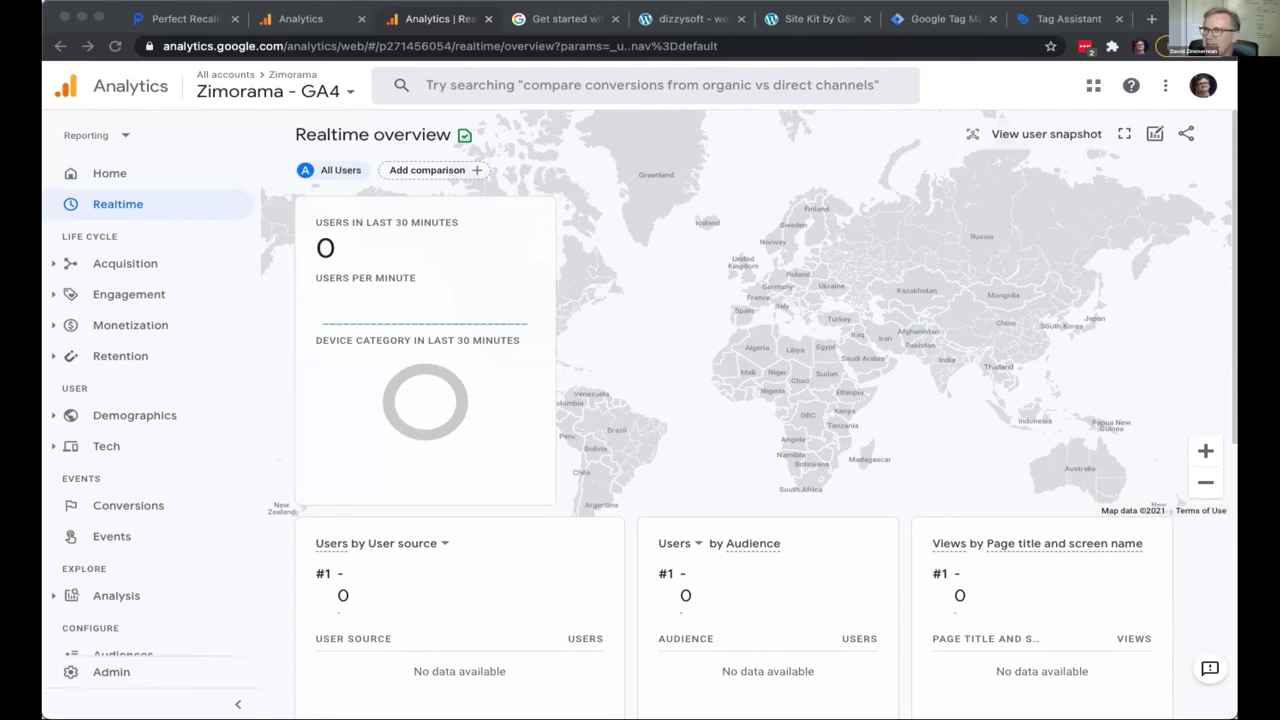
- Switch to Tag Manager and start a new tag of type Google Analytics: GA4 Configuration in the zimorama.com container
left_click(950, 18)
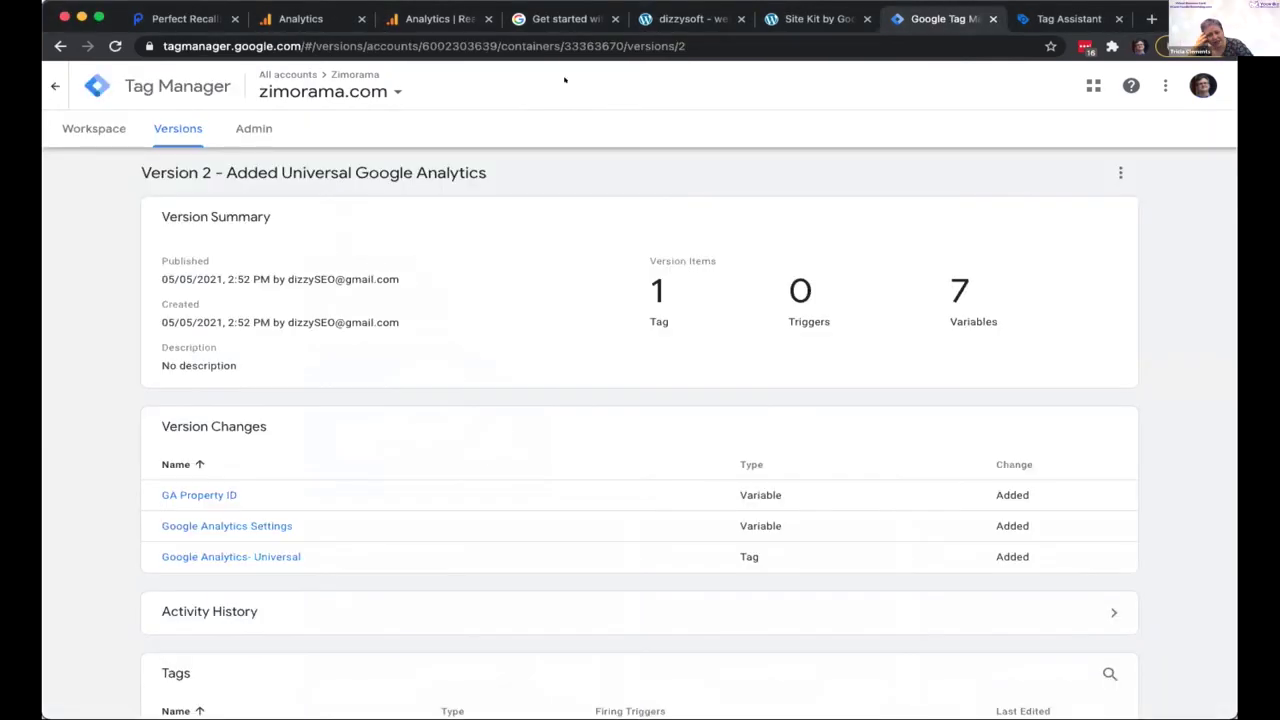
left_click(55, 86)
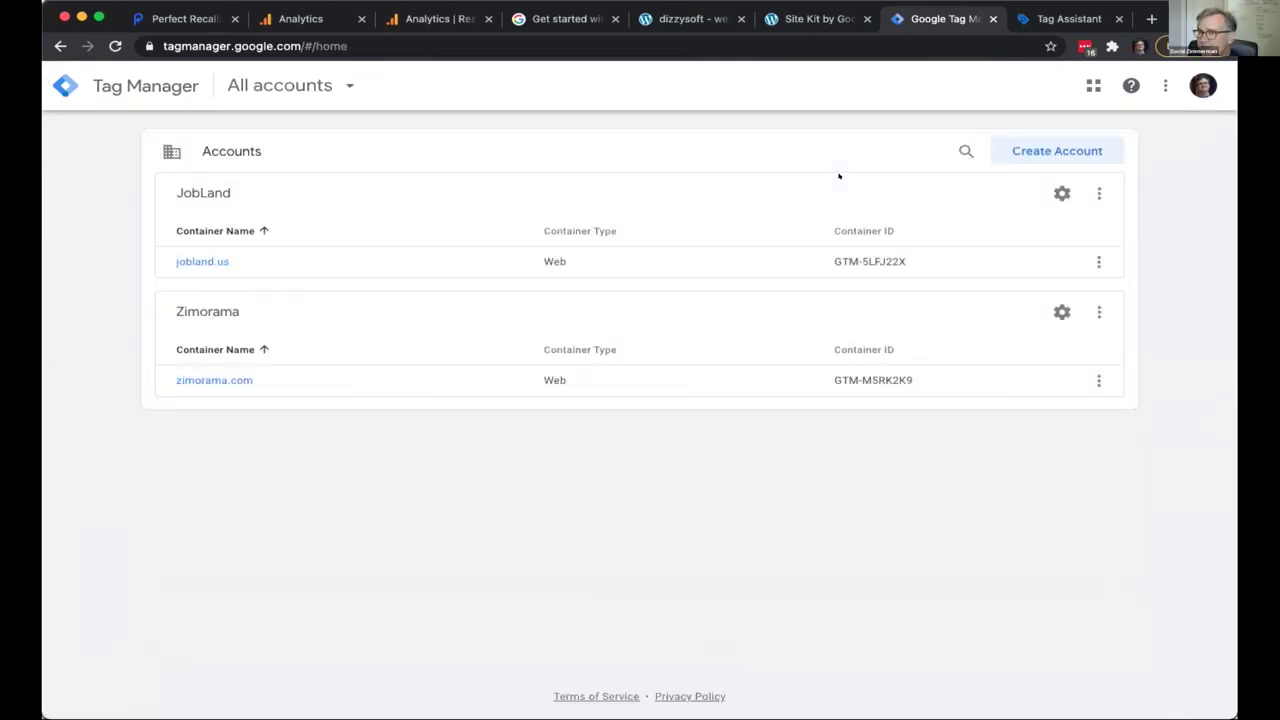
left_click(224, 378)
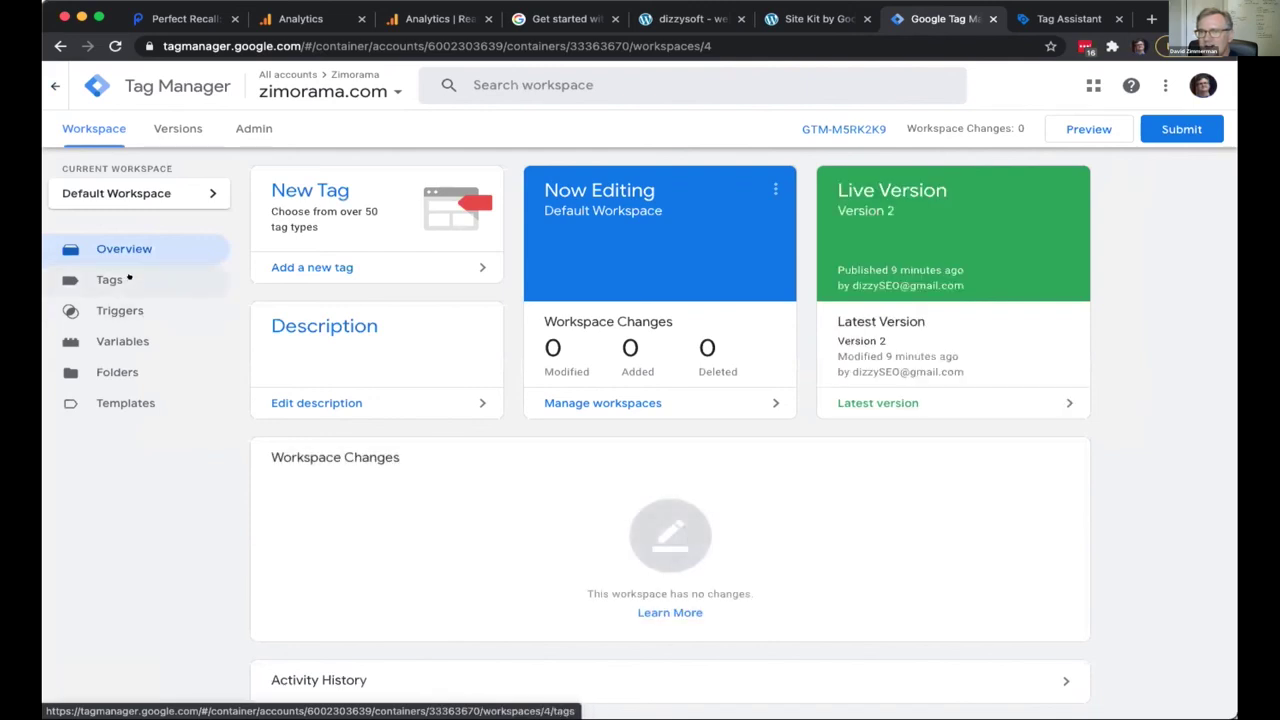
left_click(110, 279)
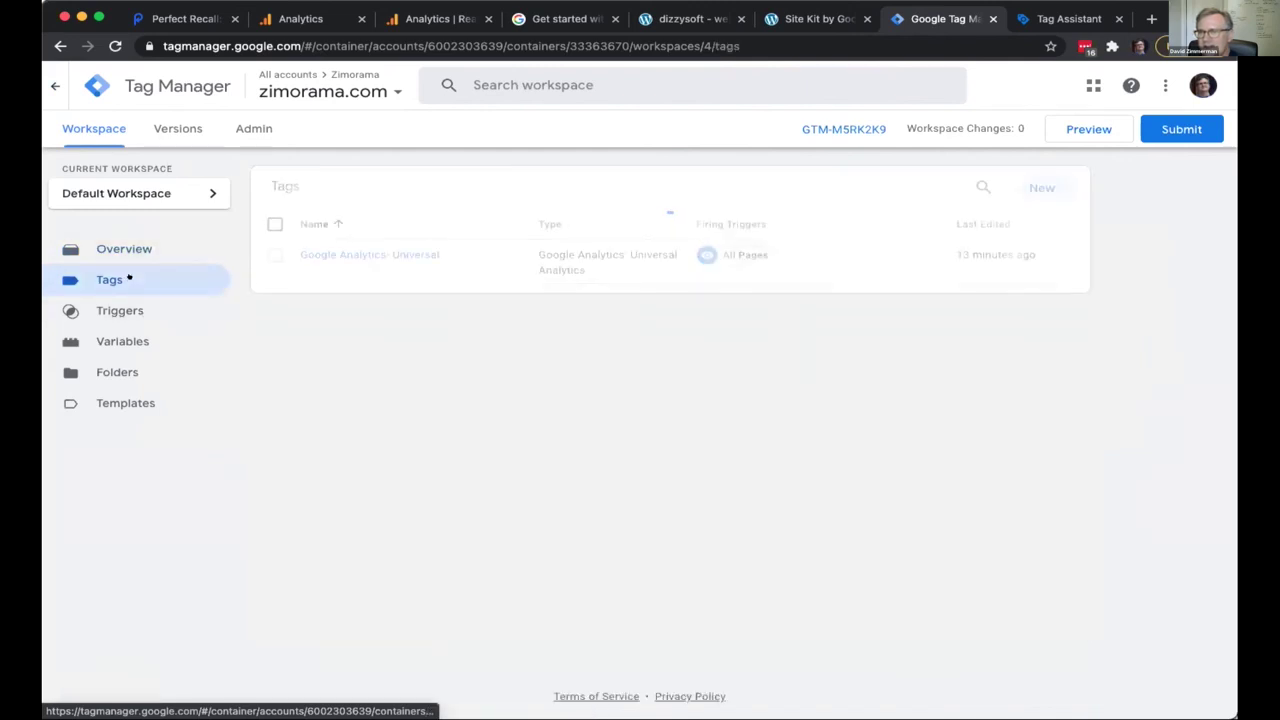
left_click(1040, 187)
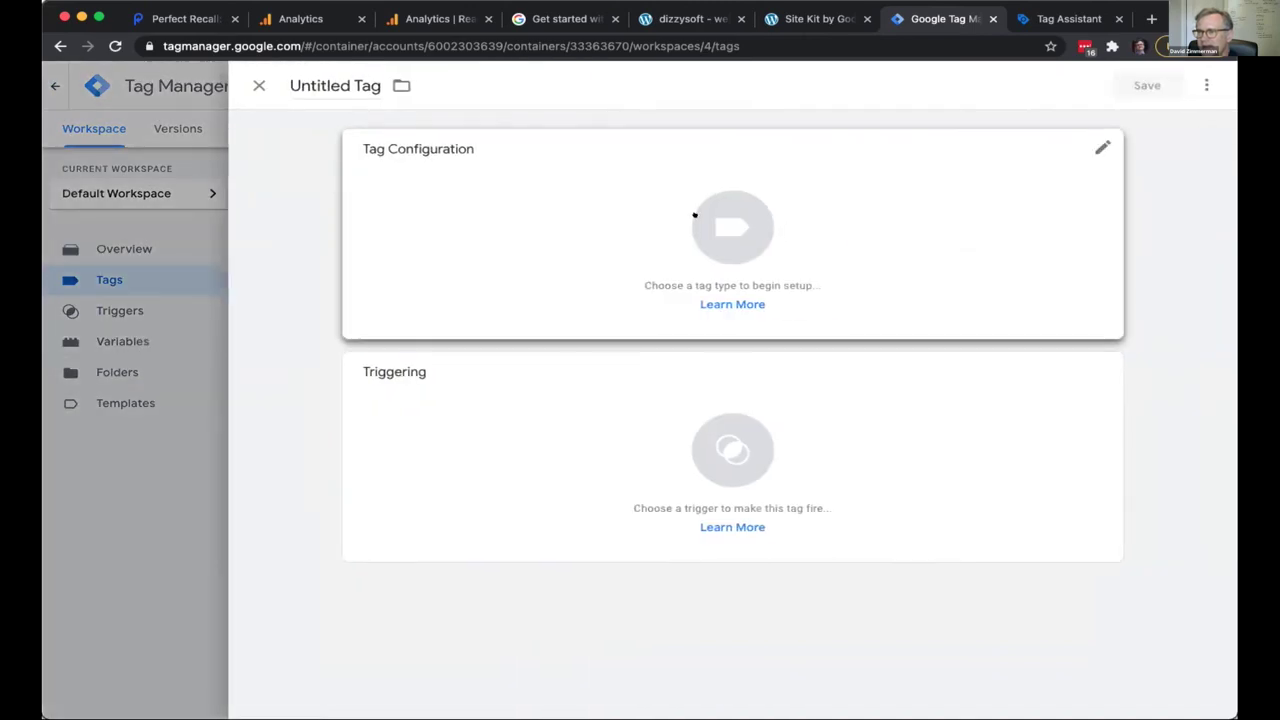
left_click(694, 215)
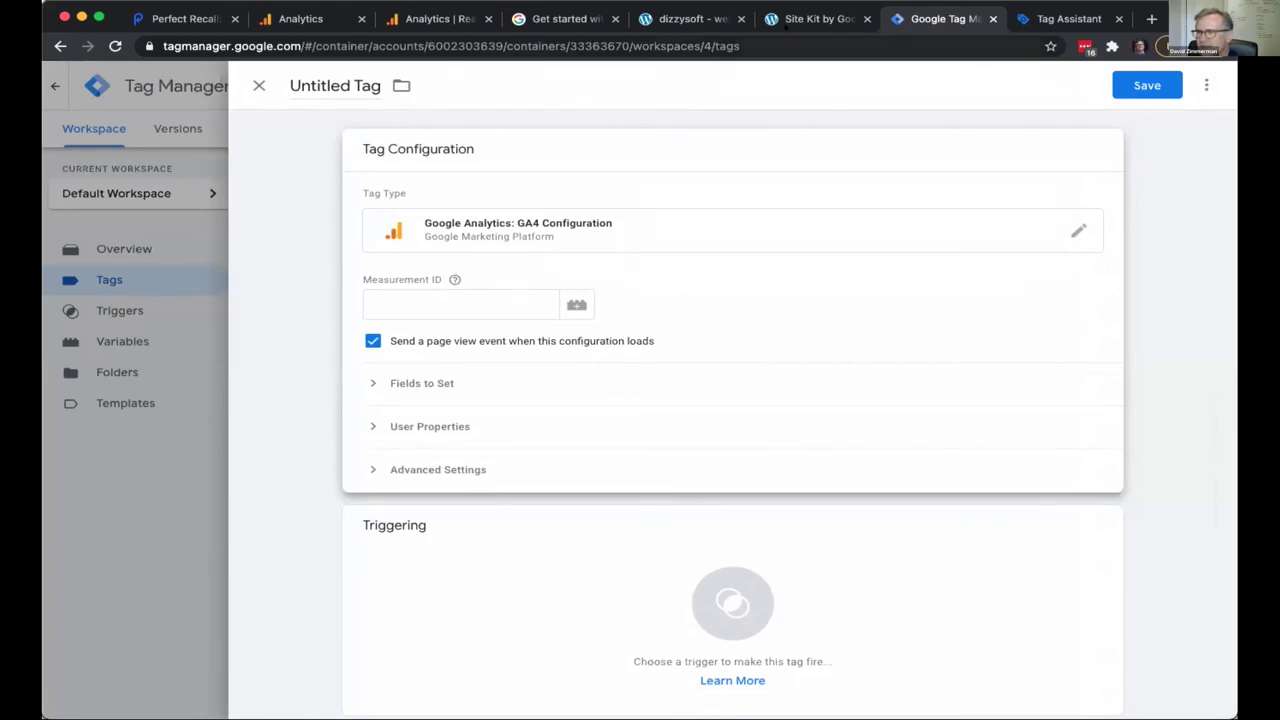
- Check the user snapshot of the Zimorama - GA4 property in Analytics and compare its Realtime overview with the Universal Analytics one again
left_click(440, 18)
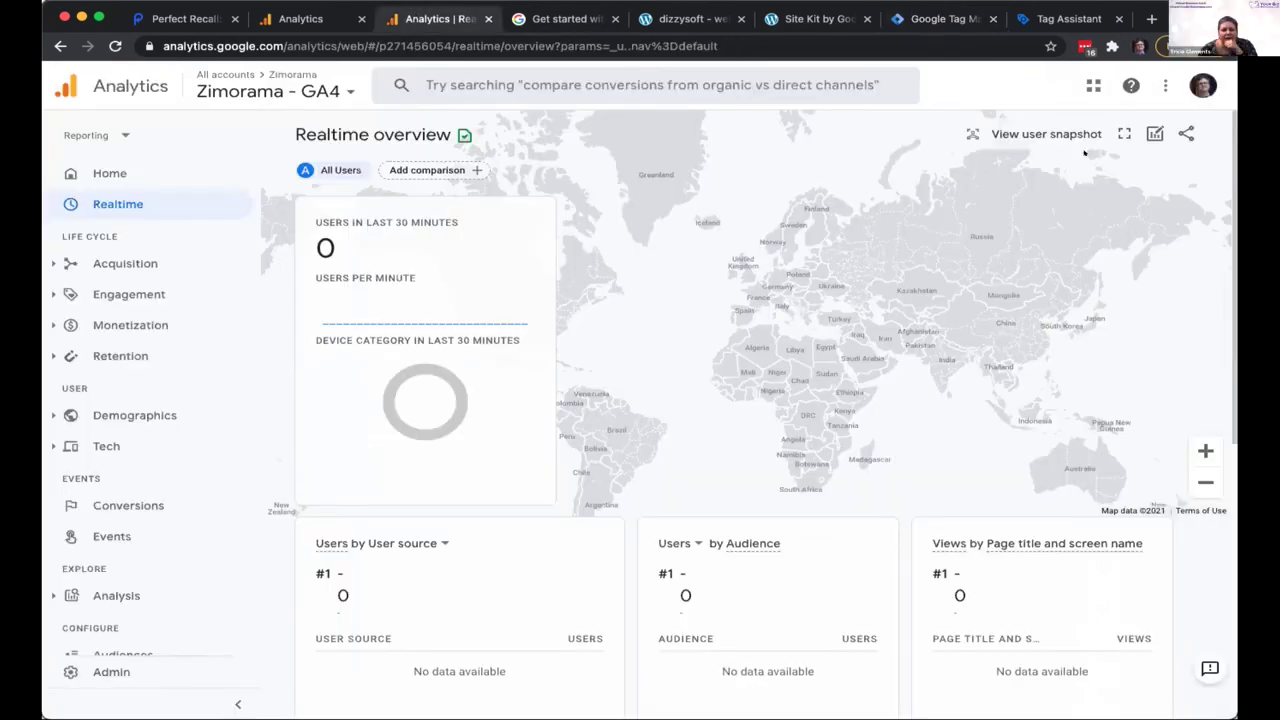
left_click(1010, 131)
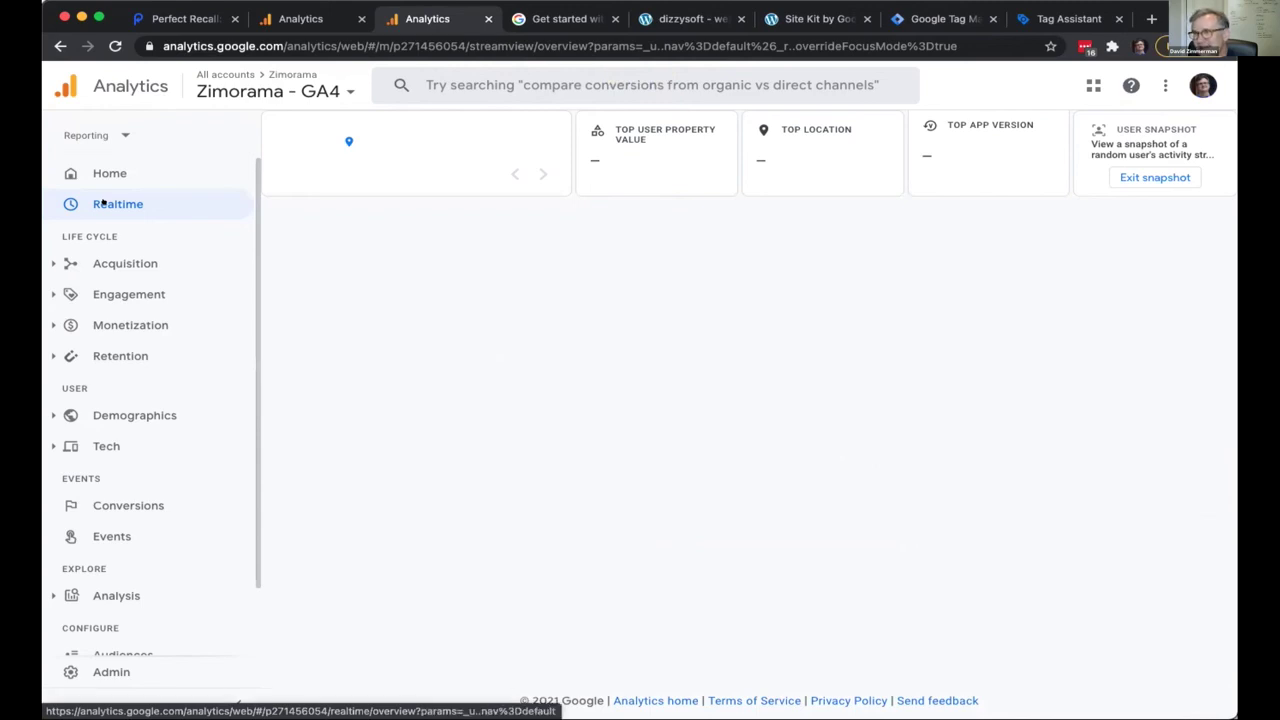
left_click(58, 46)
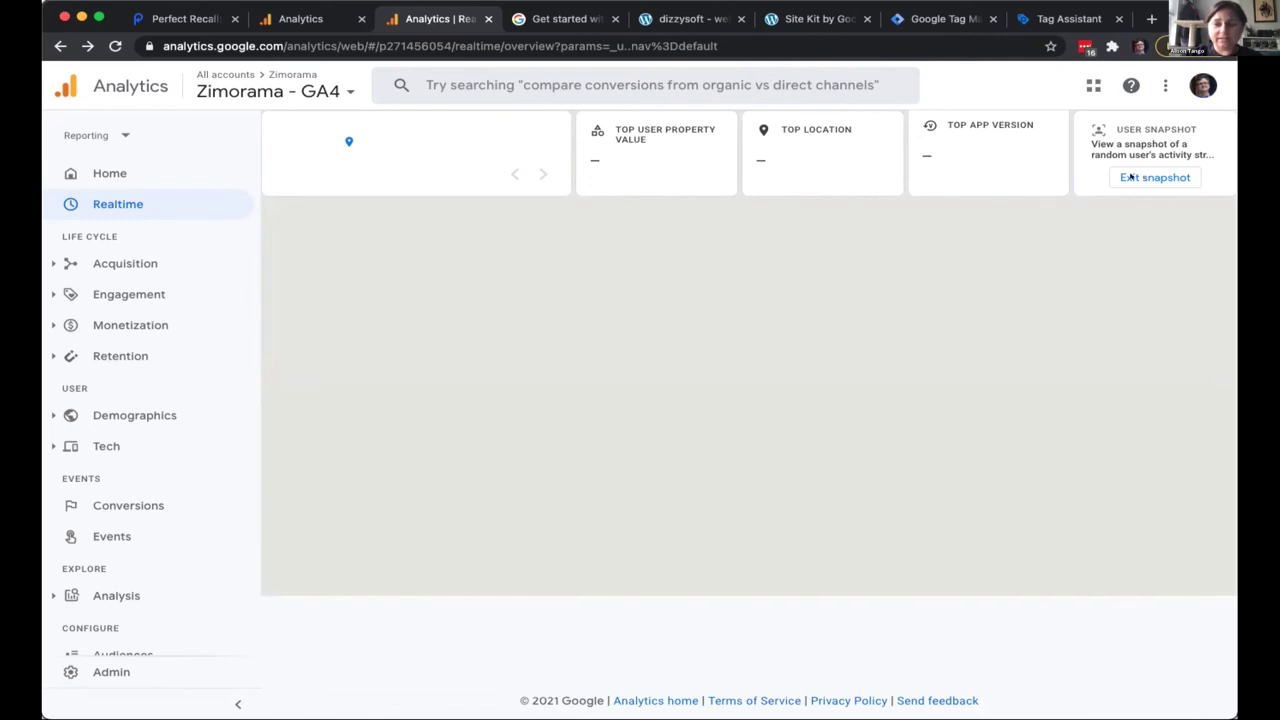
left_click(1130, 177)
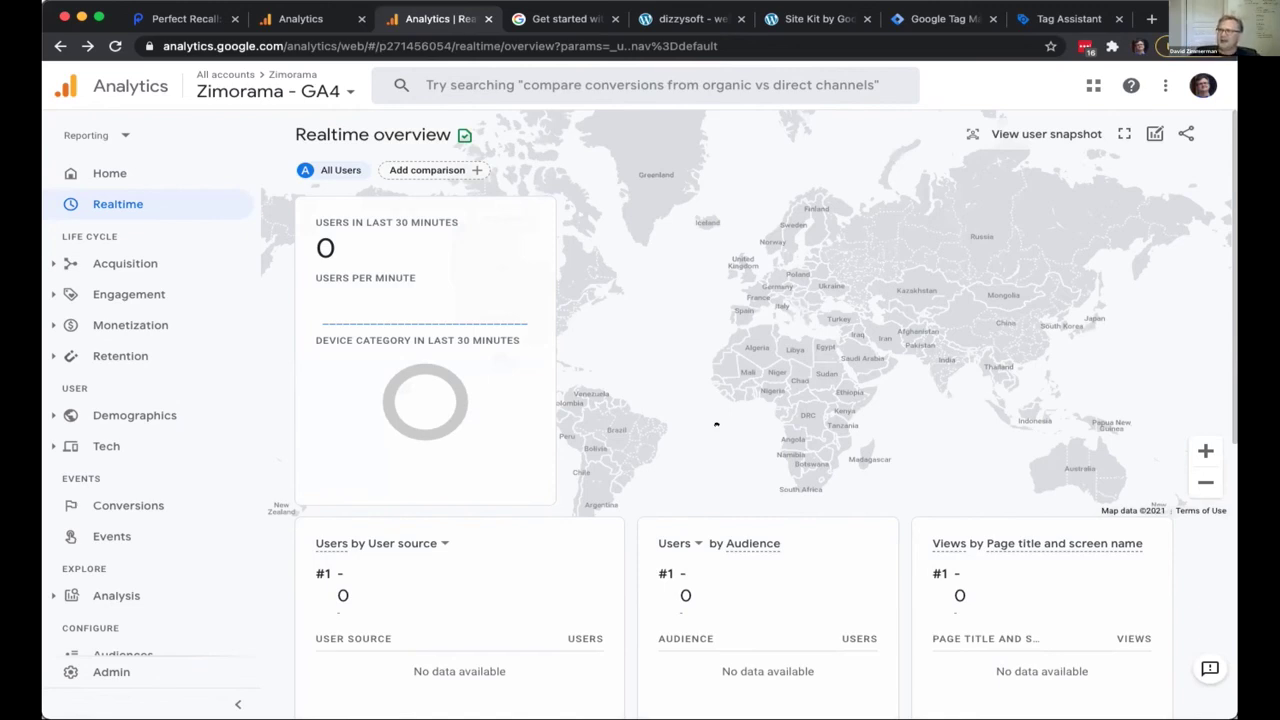
left_click(300, 18)
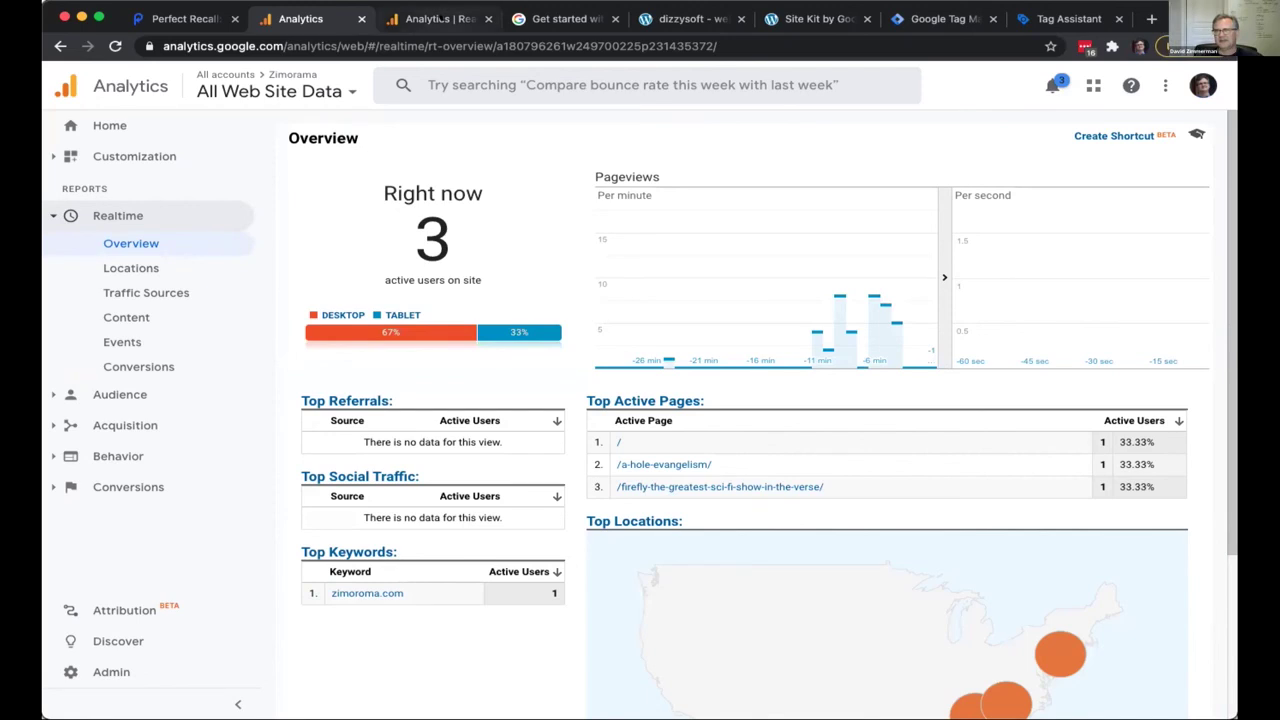
left_click(441, 18)
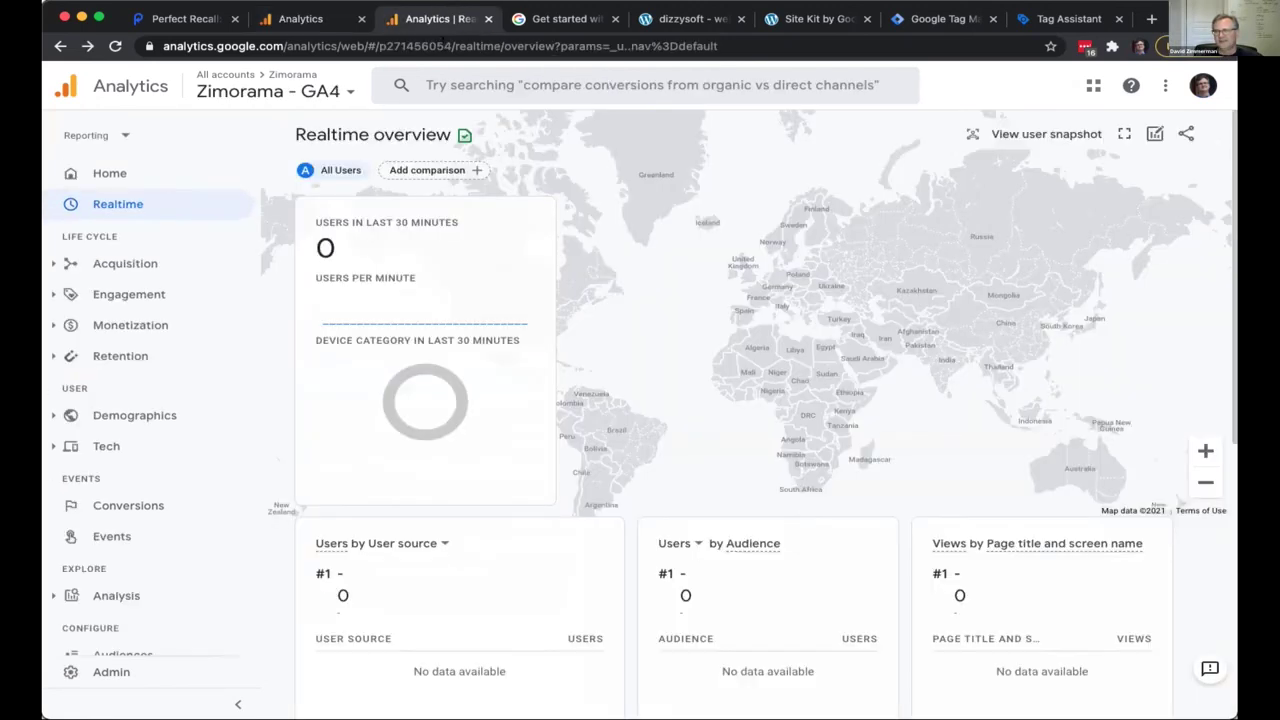